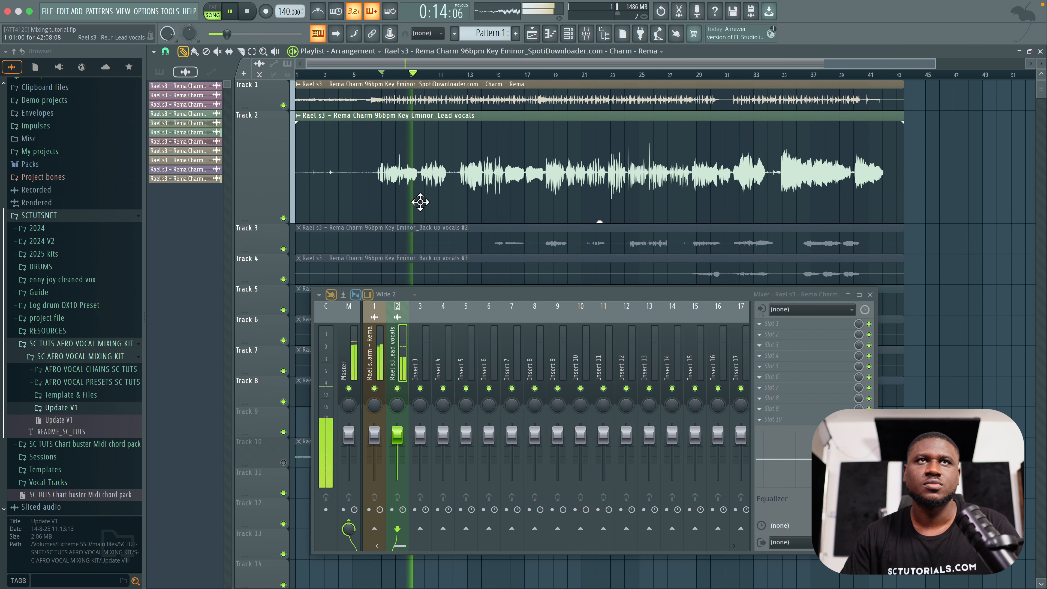
Step: Play and stop the song while examining the instrumental, lead vocal and backup vocal tracks in the playlist
scroll(420, 202, "down", 1)
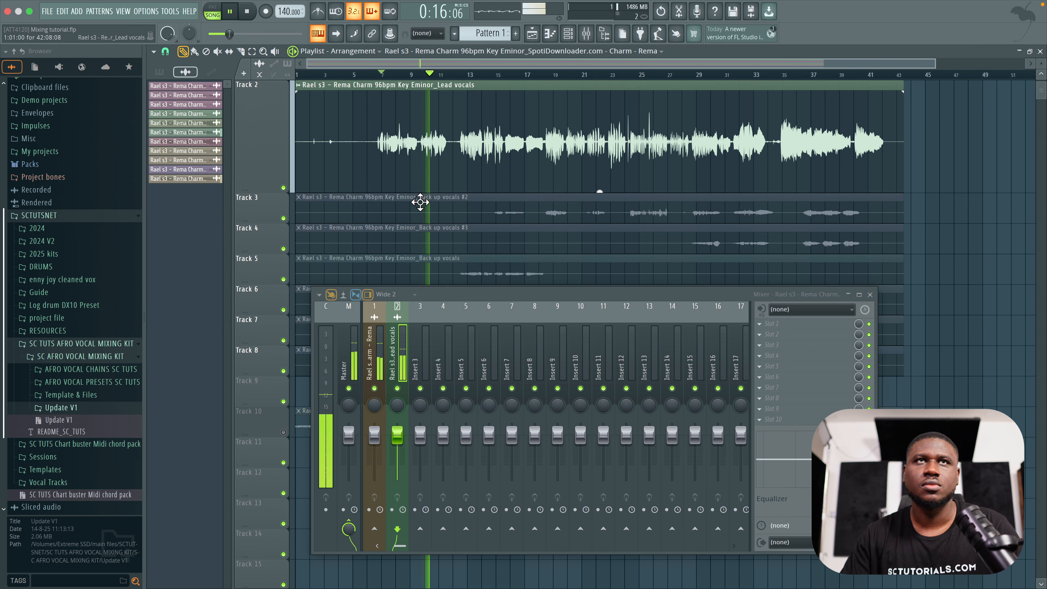
scroll(420, 202, "up", 1)
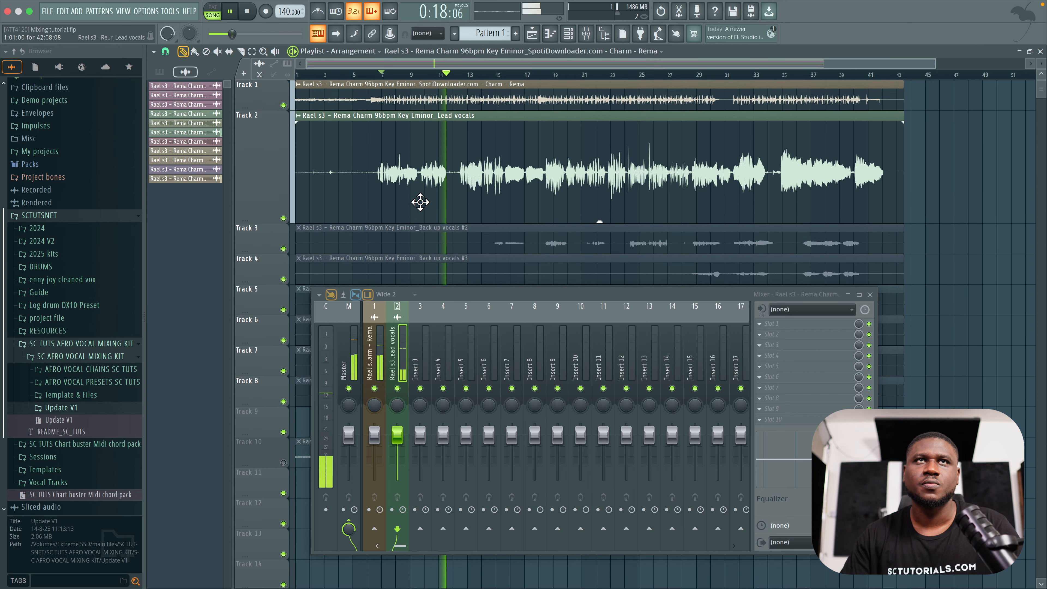
scroll(420, 202, "down", 1)
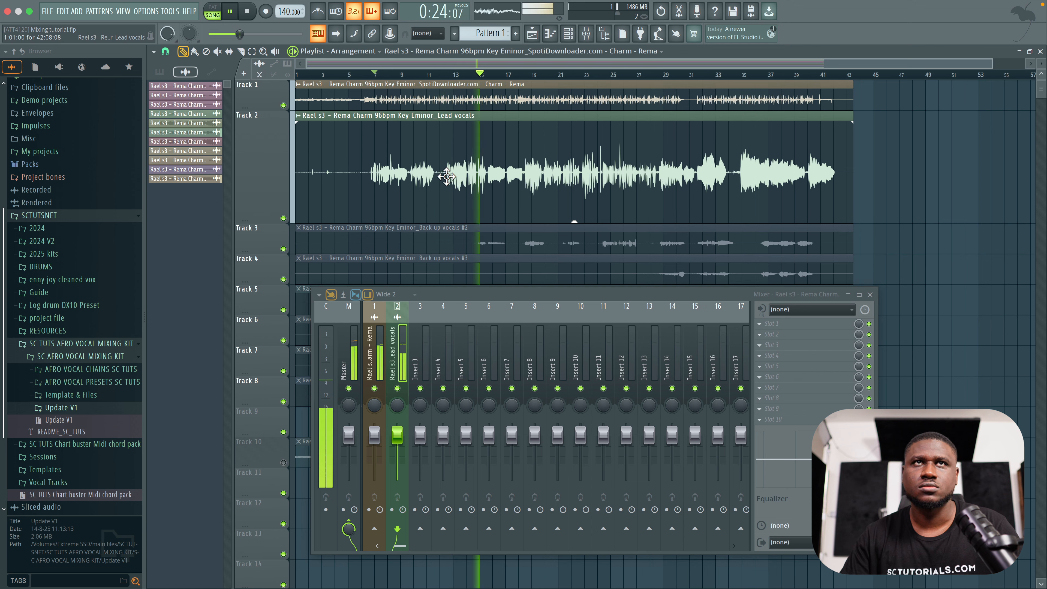
key("space")
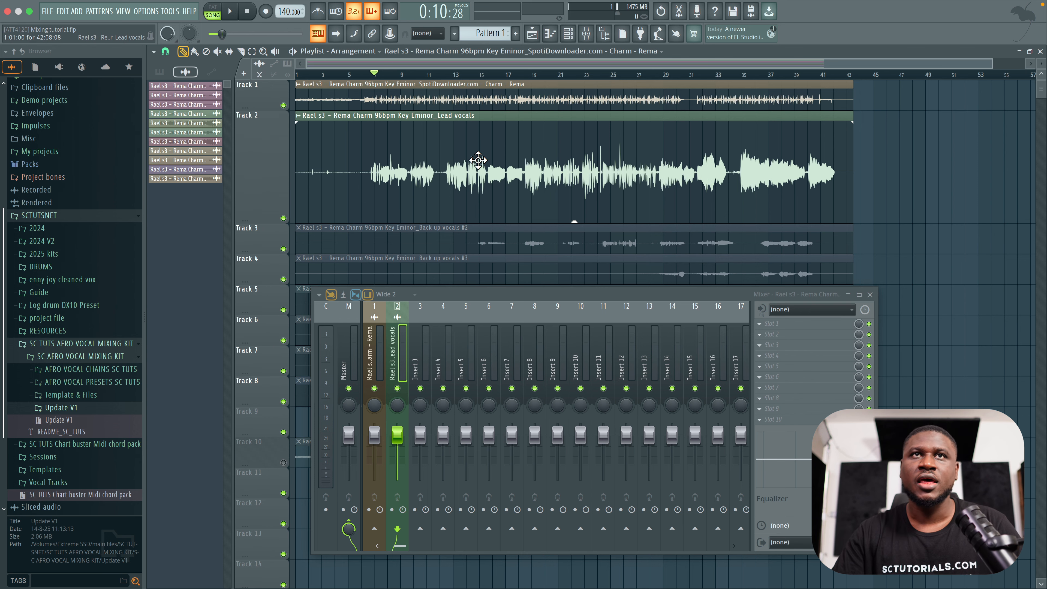
scroll(478, 160, "down", 5)
scroll(479, 160, "up", 5)
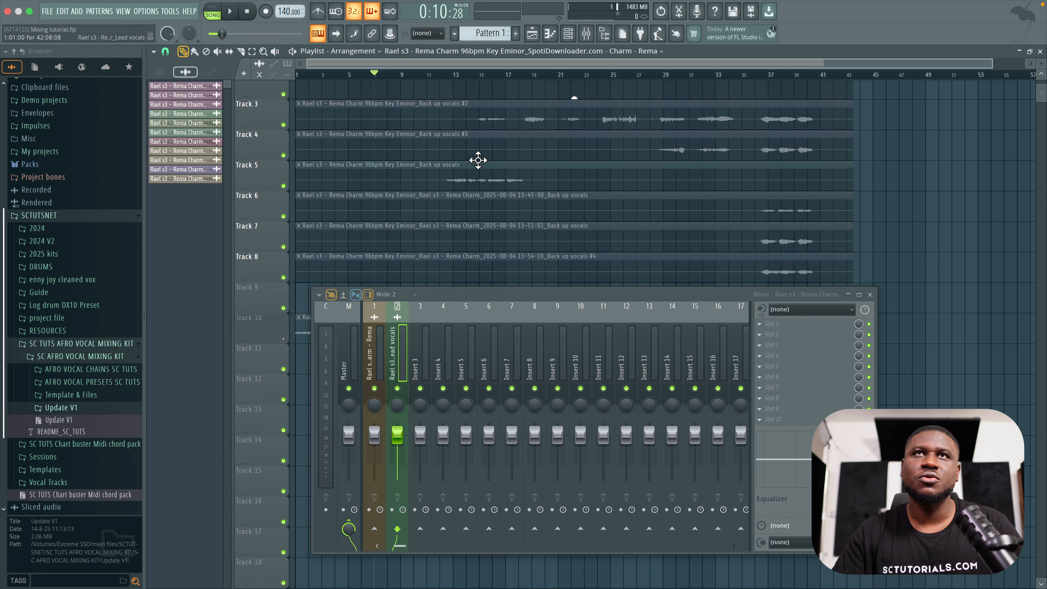
scroll(478, 160, "down", 5)
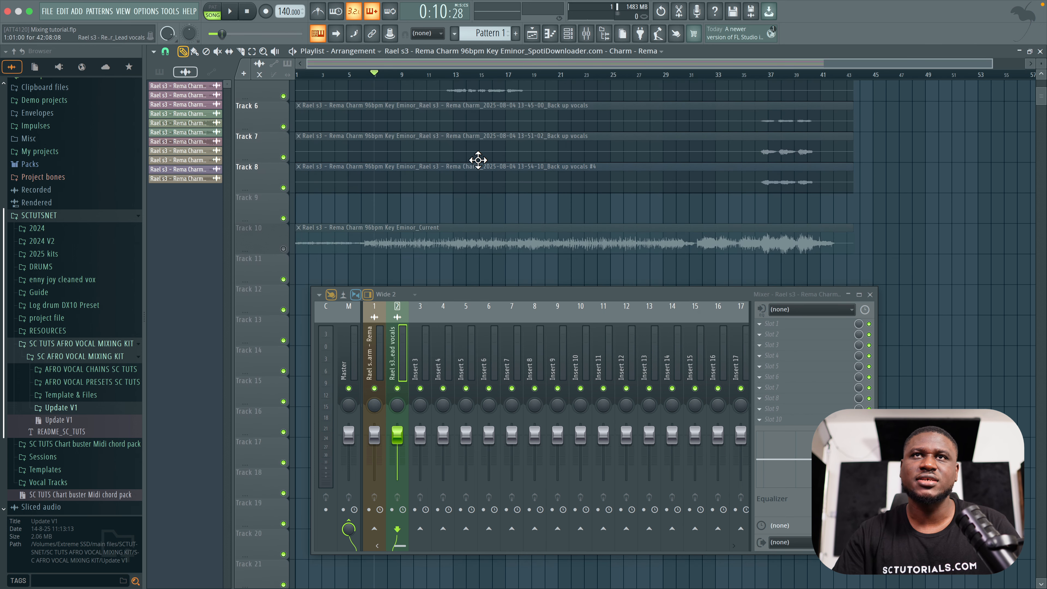
scroll(479, 160, "up", 5)
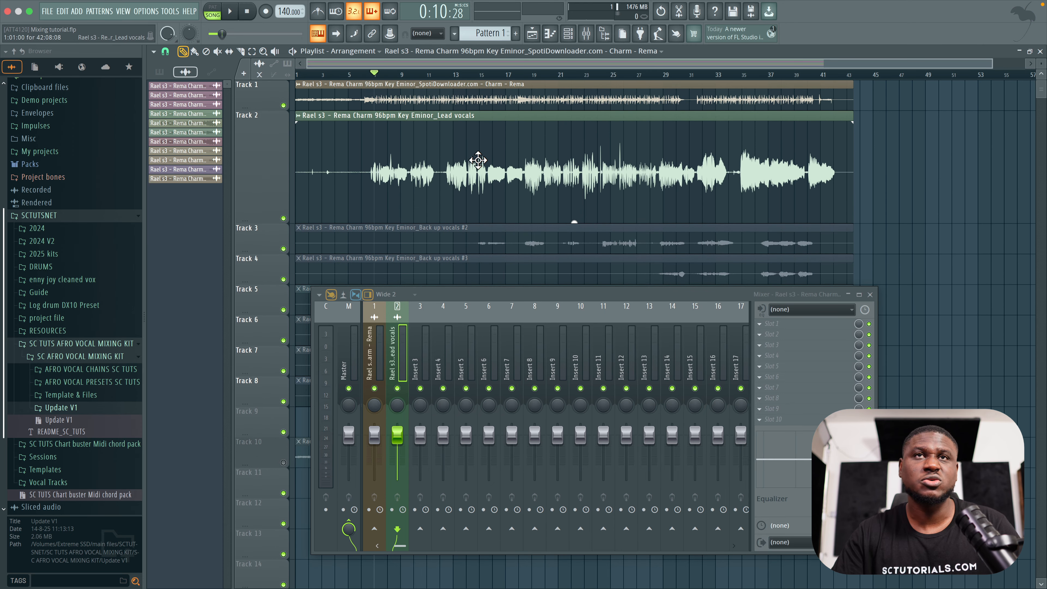
scroll(478, 160, "down", 3)
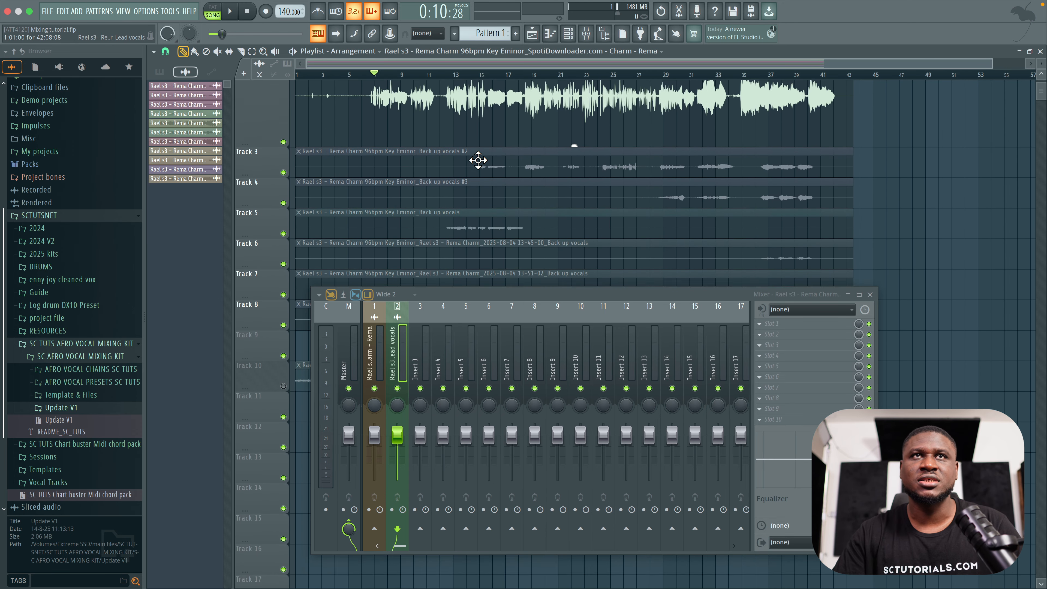
scroll(479, 161, "up", 2)
scroll(478, 160, "up", 1)
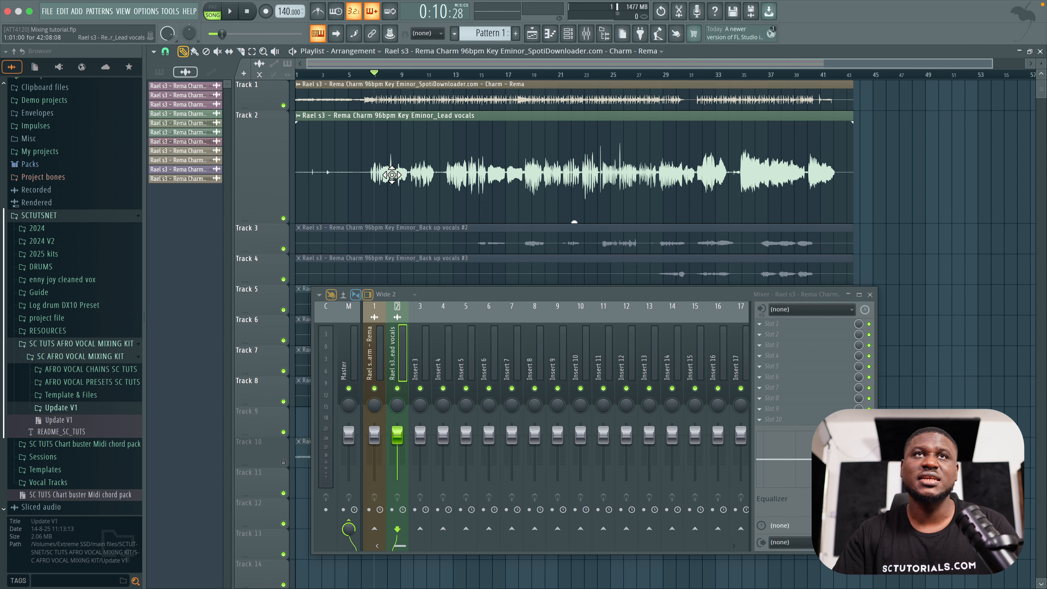
Step: Detect the Track 1 instrumental clip's tempo in the 75 to 150 range and set the project tempo to 96 BPM
double_click(386, 100)
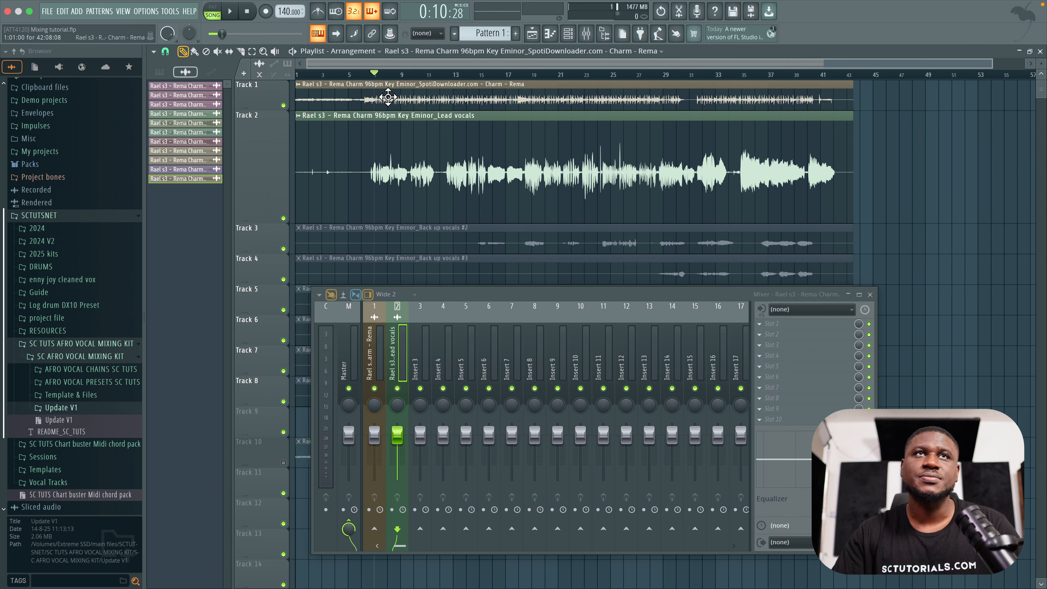
left_click_drag(383, 144, 501, 62)
right_click(456, 254)
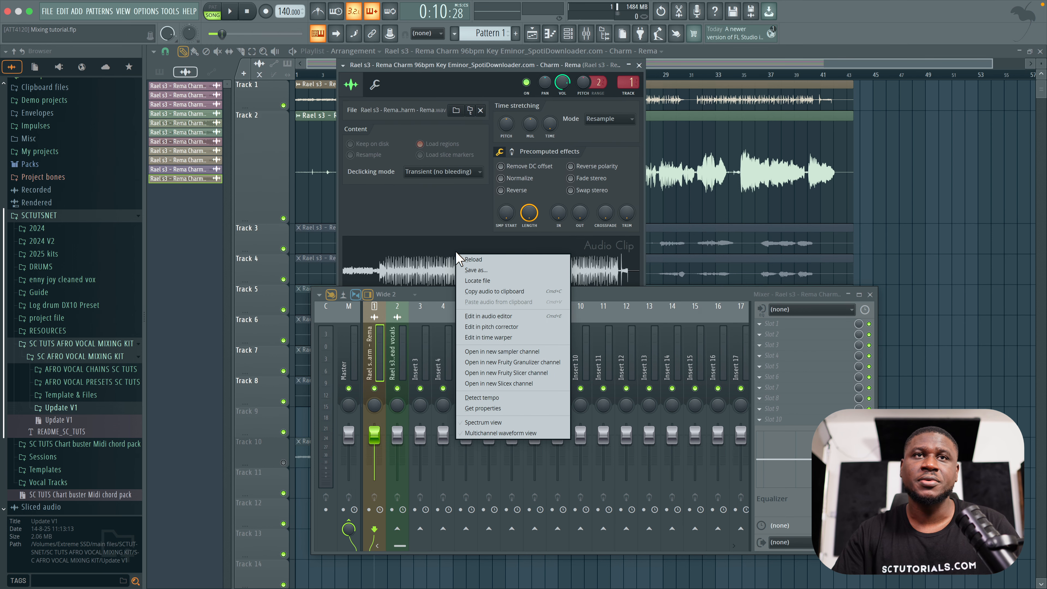
left_click(519, 398)
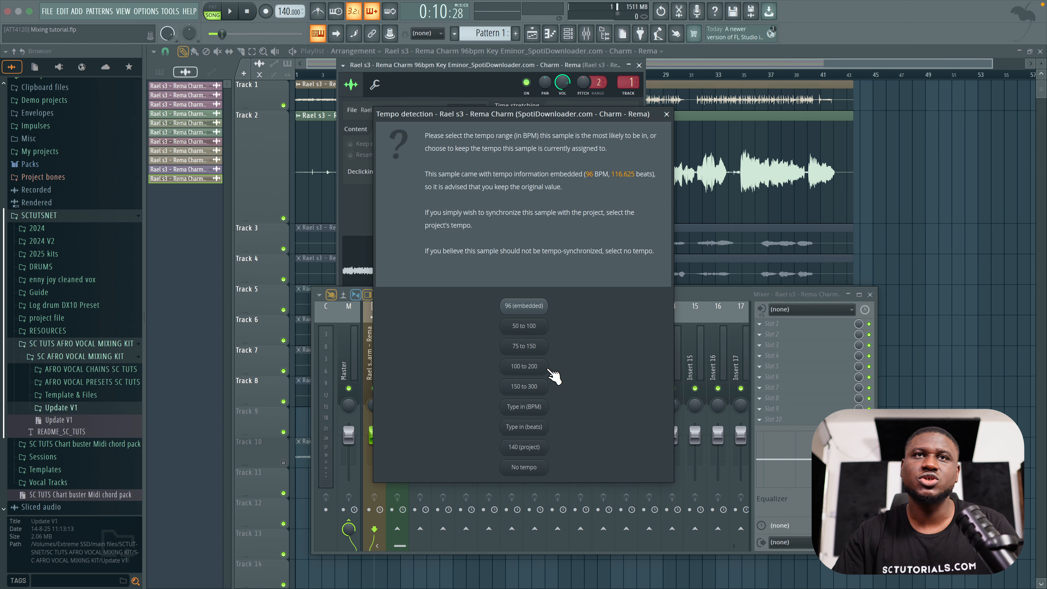
left_click(526, 348)
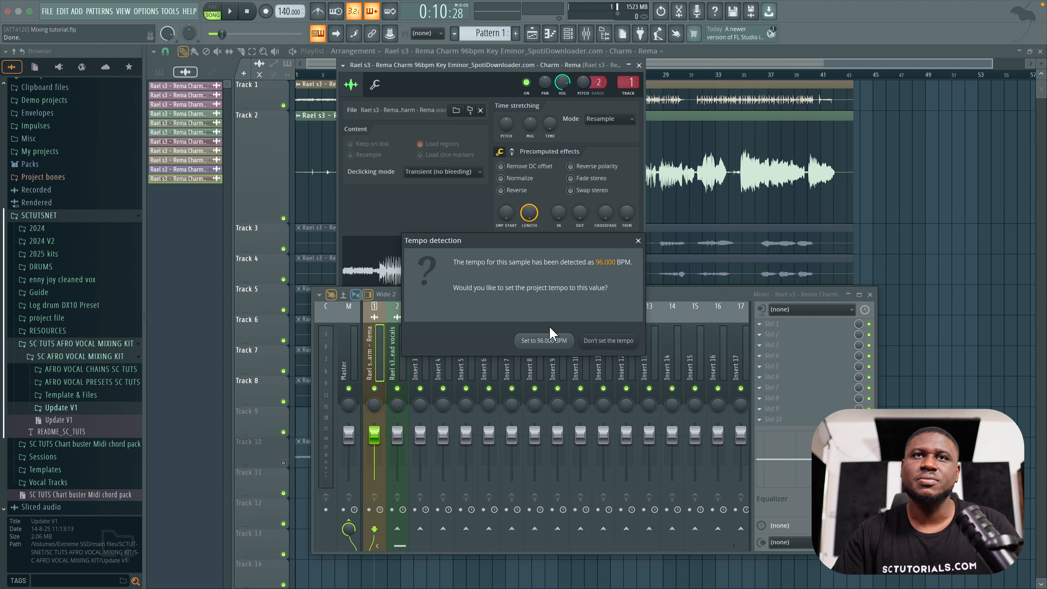
left_click(544, 340)
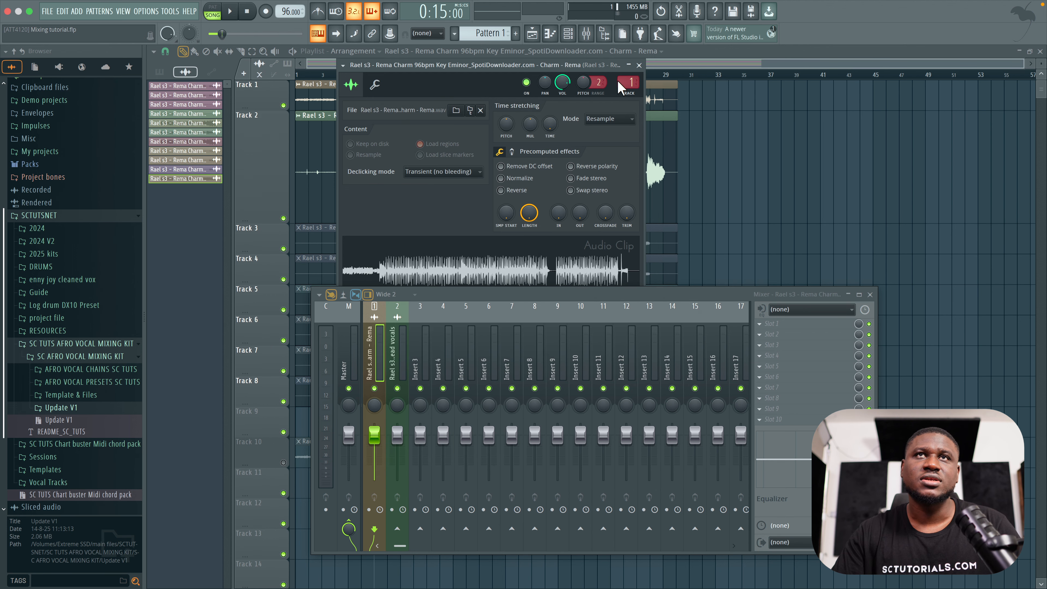
left_click(639, 65)
Step: Play the song from bar 5 against the metronome to check the tempo, and stop with the metronome off
left_click(350, 75)
key("space")
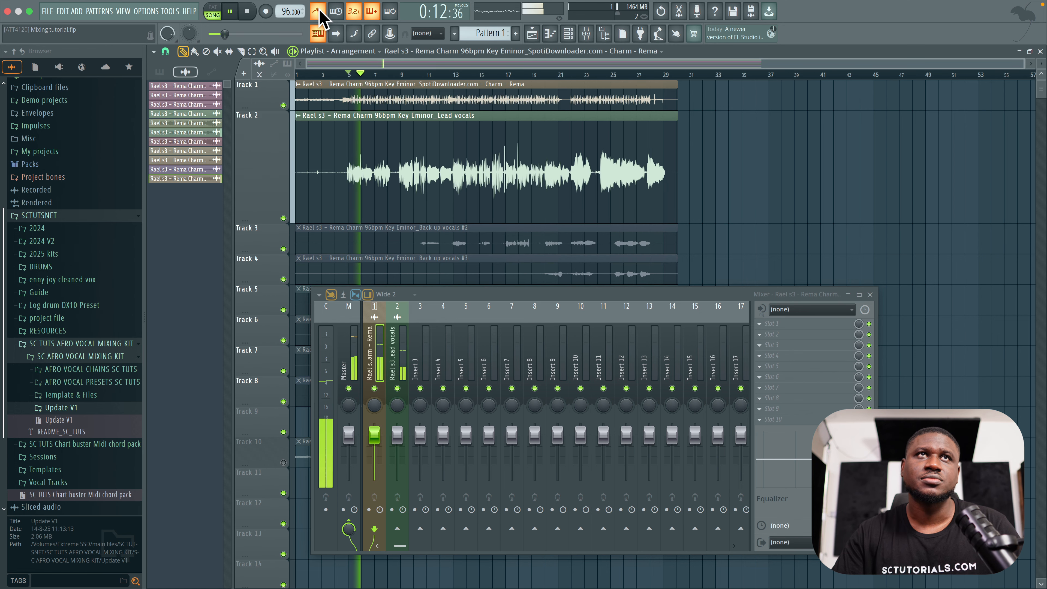
left_click(318, 12)
key("space")
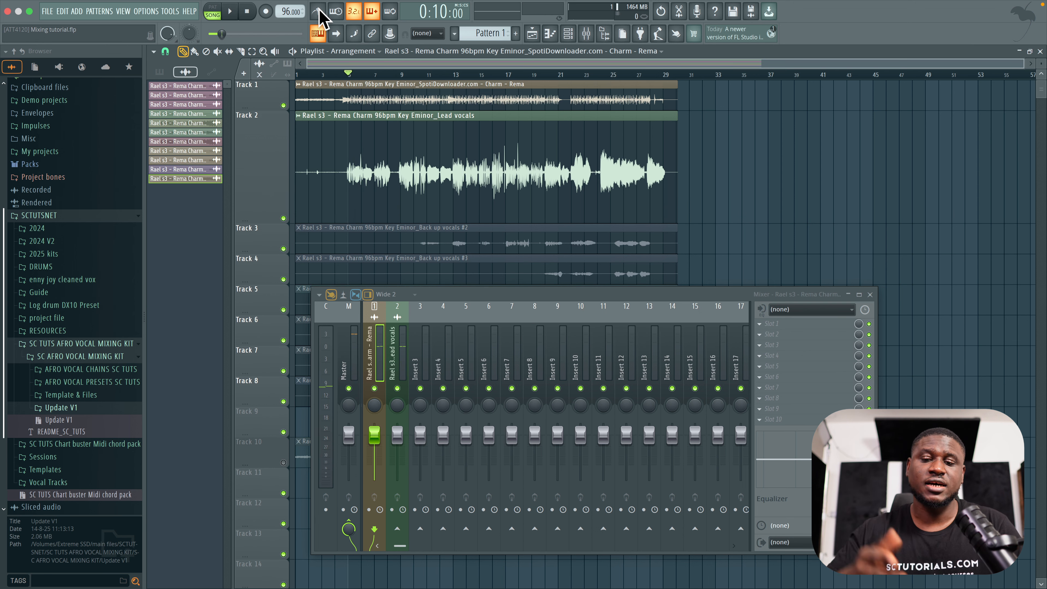
Step: Load the Lead vocals MAIN - STOCK preset from the AFRO VOCAL CHAINS SC TUTS folder onto the lead vocals' mixer insert
left_click(386, 194)
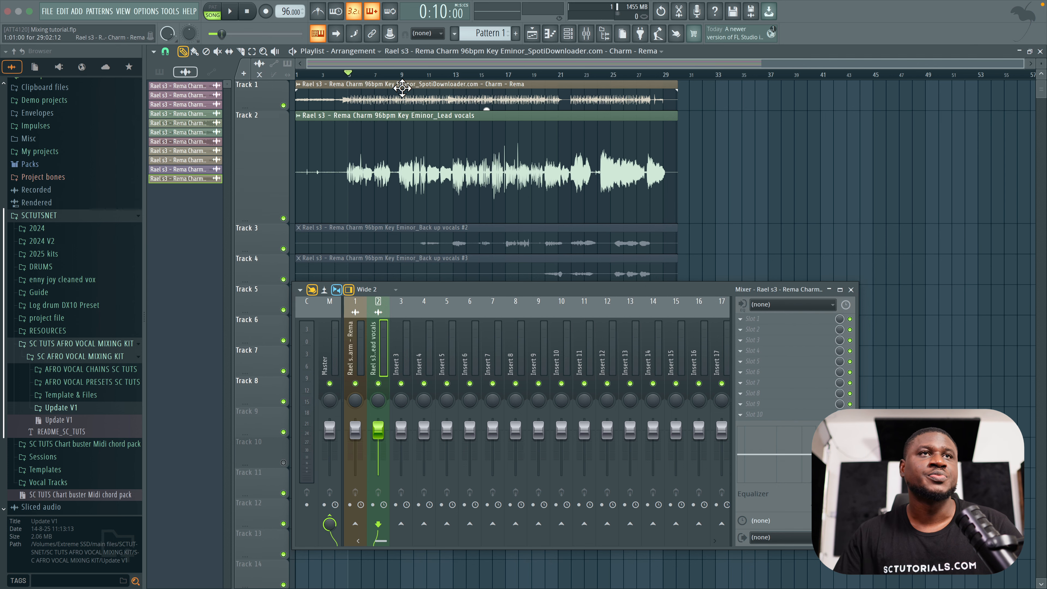
left_click(96, 383)
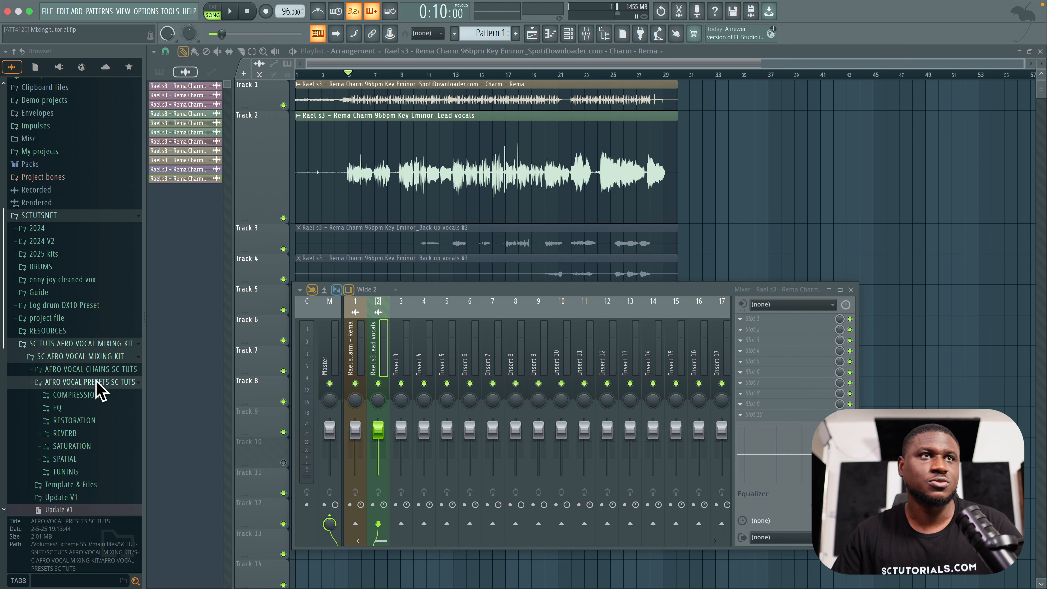
left_click(96, 383)
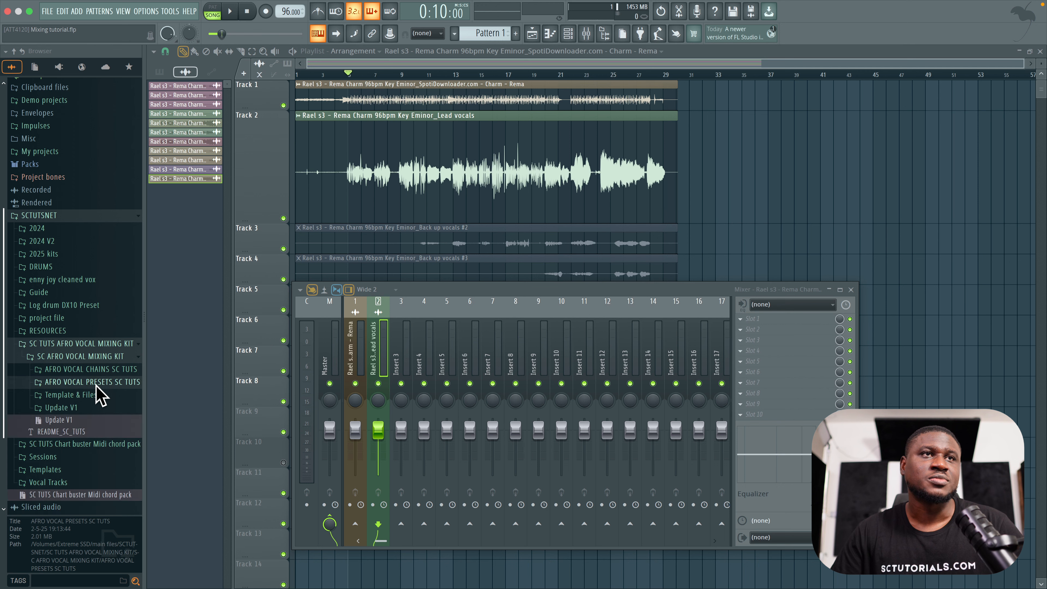
left_click(82, 370)
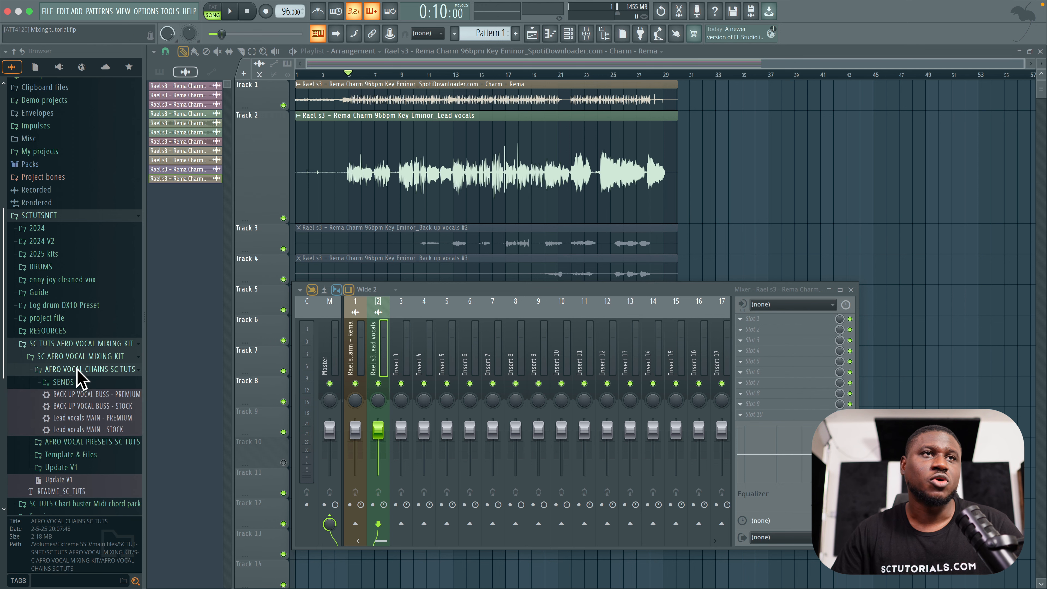
left_click(71, 432)
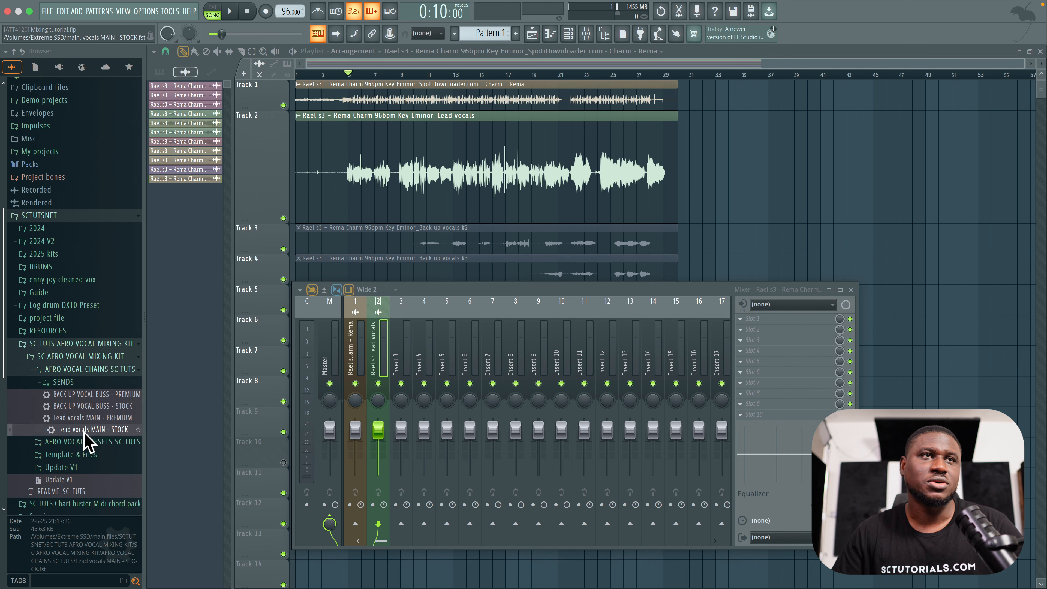
left_click_drag(71, 431, 383, 351)
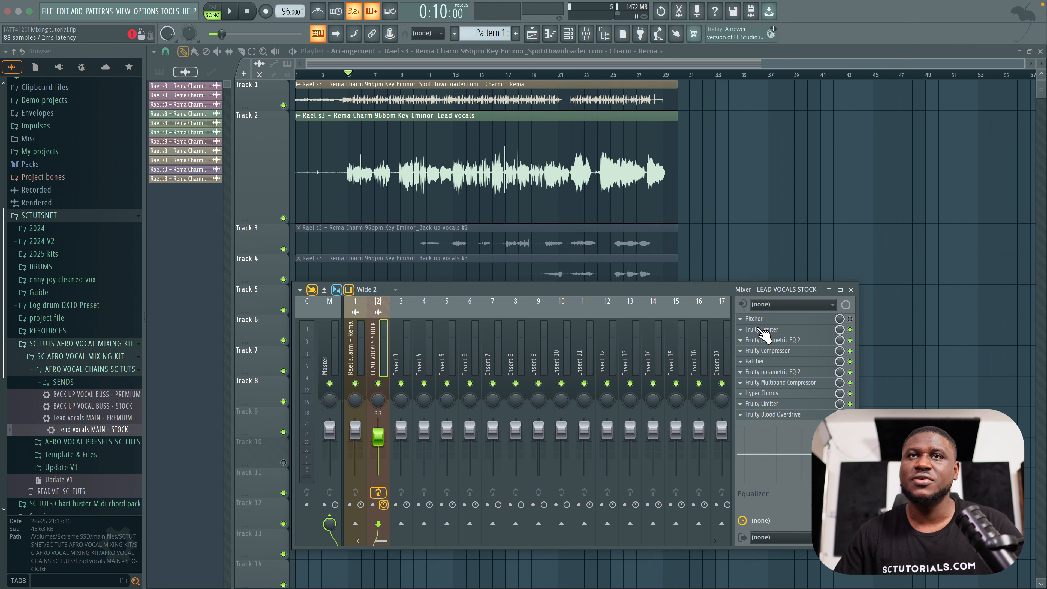
Step: Inspect the Pitcher settings in the lead vocal chain and close the plugin
left_click(754, 319)
left_click_drag(568, 229, 594, 72)
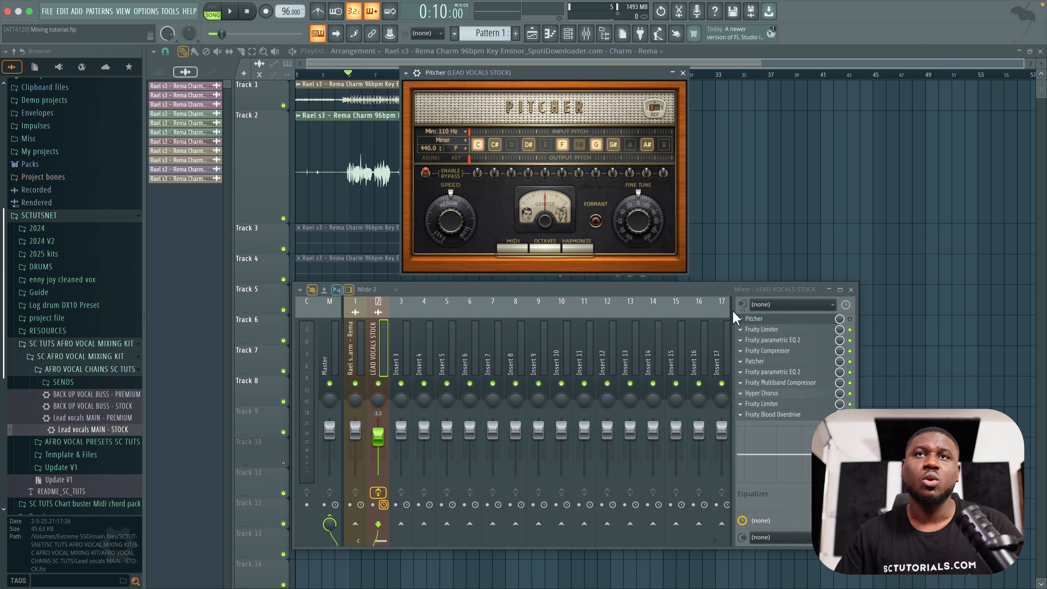
left_click(771, 319)
Step: Open the first Fruity Limiter in the lead vocal chain and raise its noise gate threshold to about -23.6 dB
left_click(768, 332)
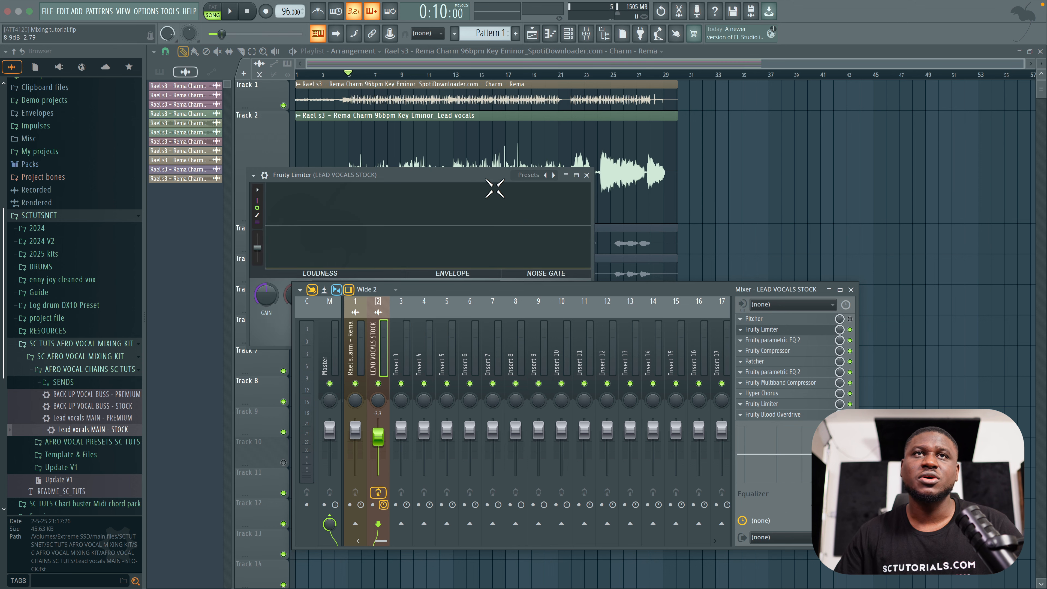
left_click_drag(474, 178, 601, 73)
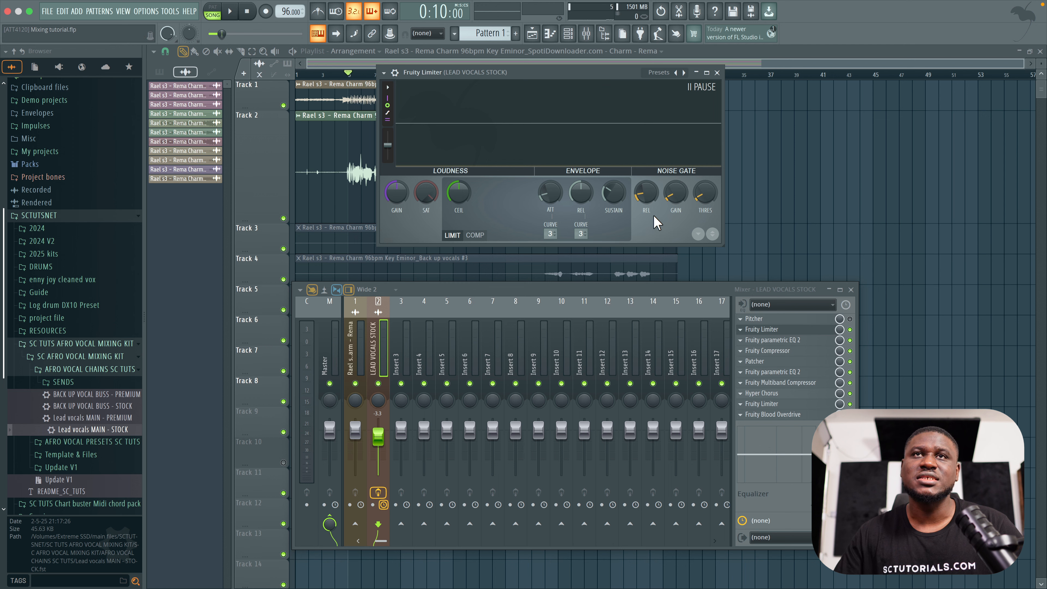
left_click_drag(704, 194, 704, 183)
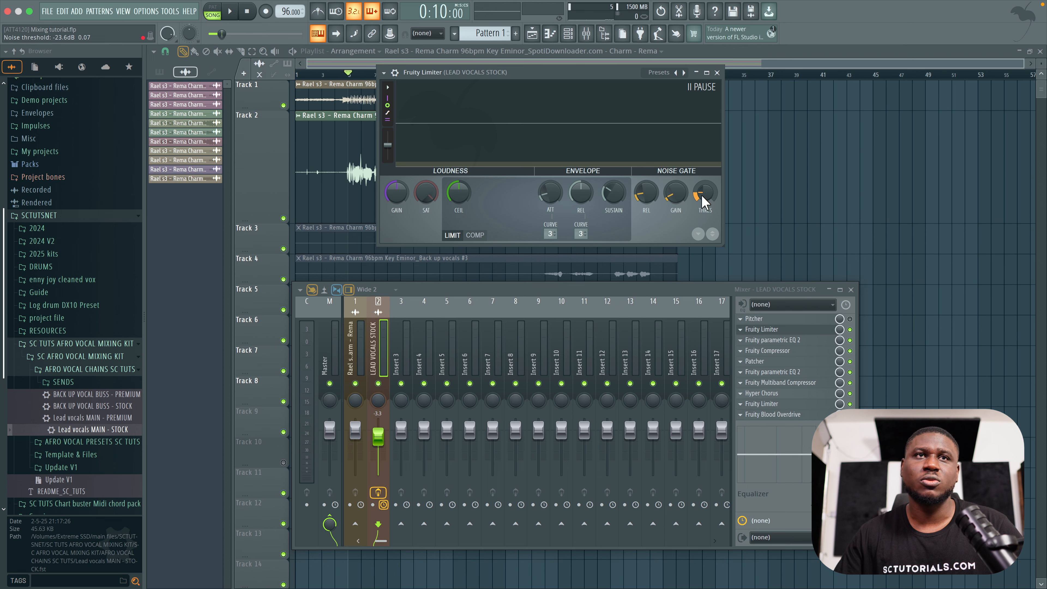
Step: Solo the lead vocals' mixer insert and play the vocal to hear the noise gate's effect
right_click(379, 383)
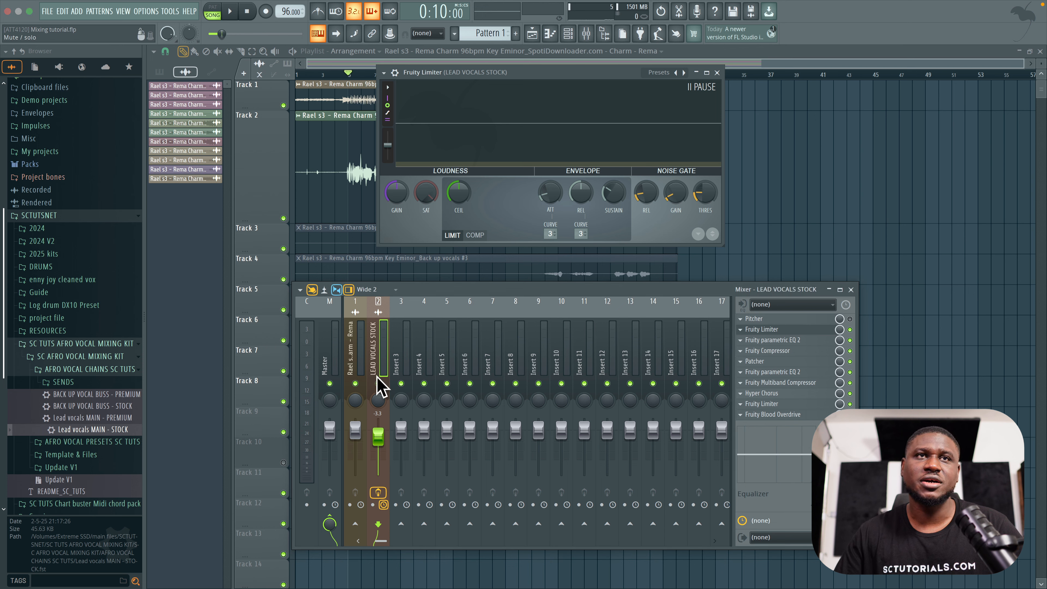
key("space")
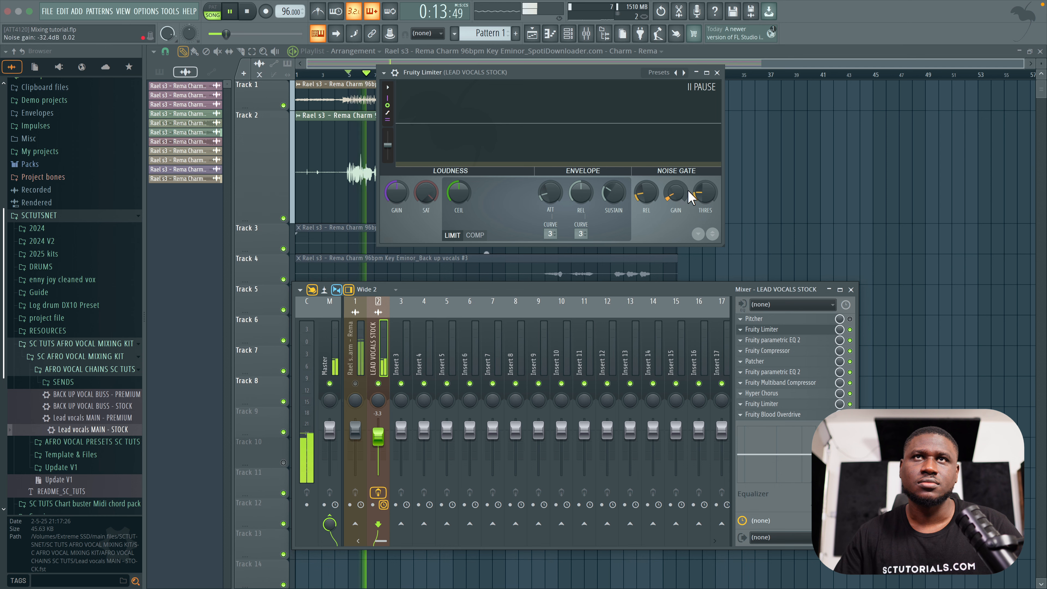
key("space")
Step: Lower the noise gate threshold to -39.7 dB, auditioning the soloed lead vocal while adjusting it
left_click_drag(704, 202, 704, 248)
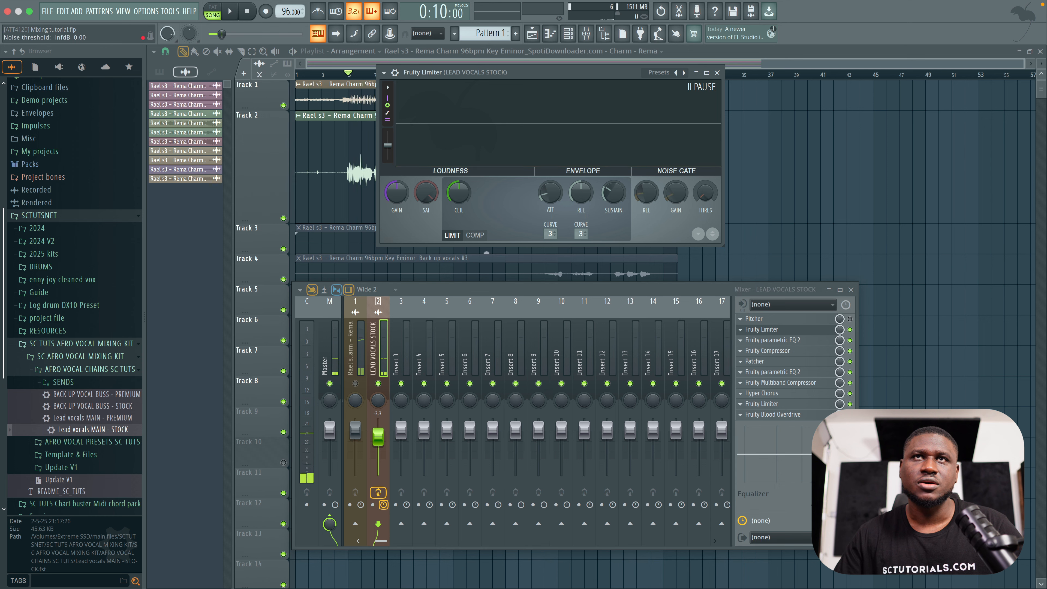
left_click_drag(703, 204, 701, 199)
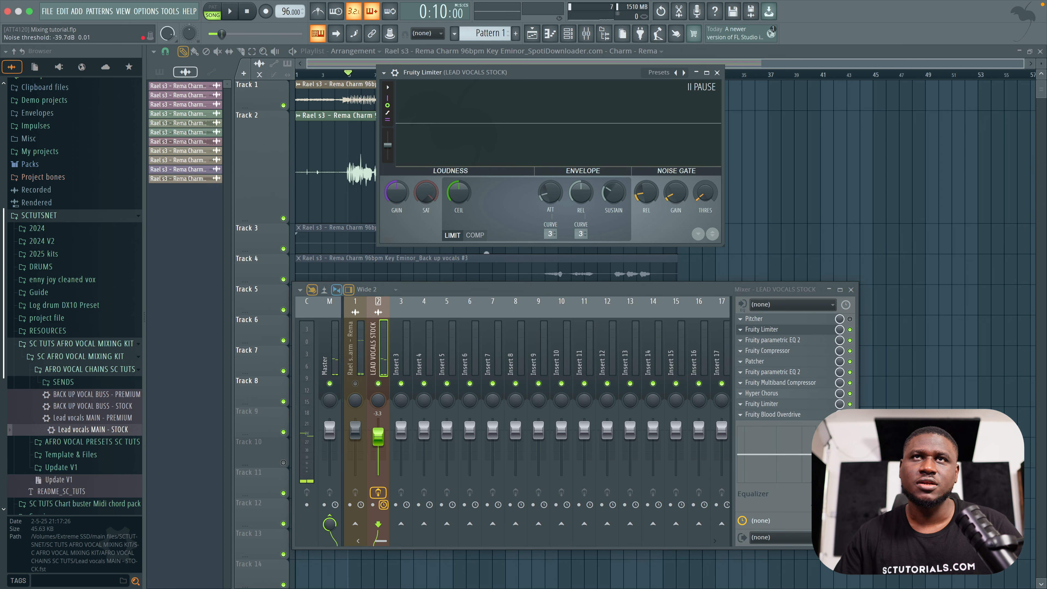
key("space")
left_click_drag(704, 202, 700, 197)
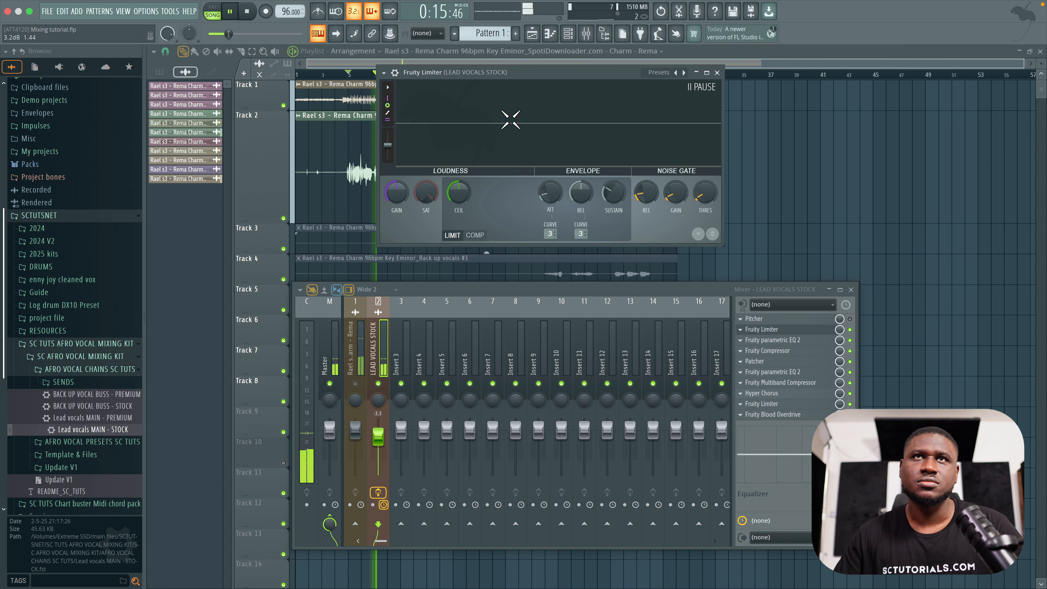
key("space")
left_click_drag(701, 197, 701, 199)
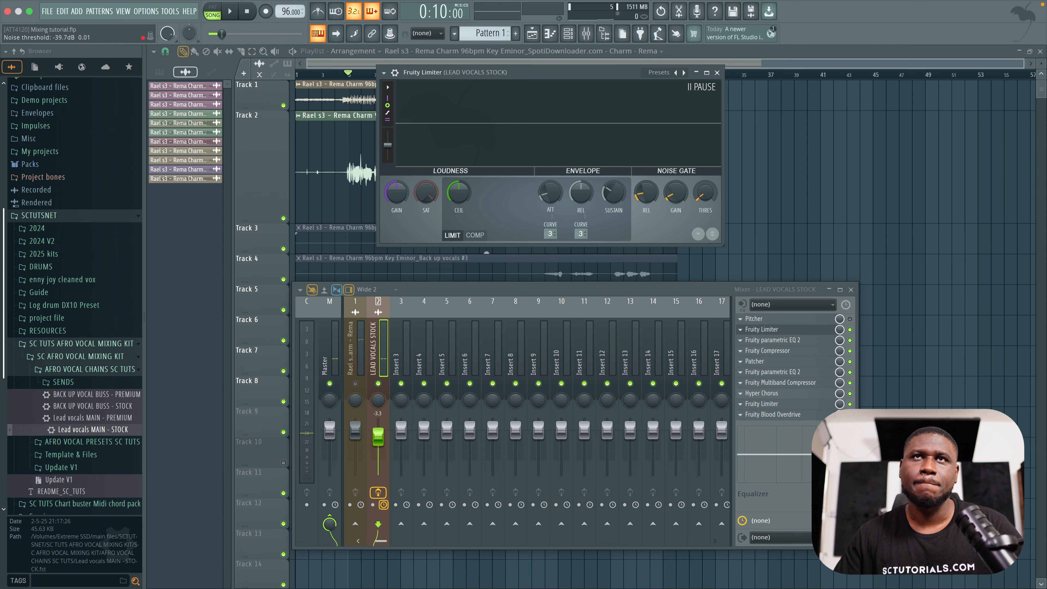
Step: Play the soloed lead vocal again to check the gate, and close the Fruity Limiter
key("space")
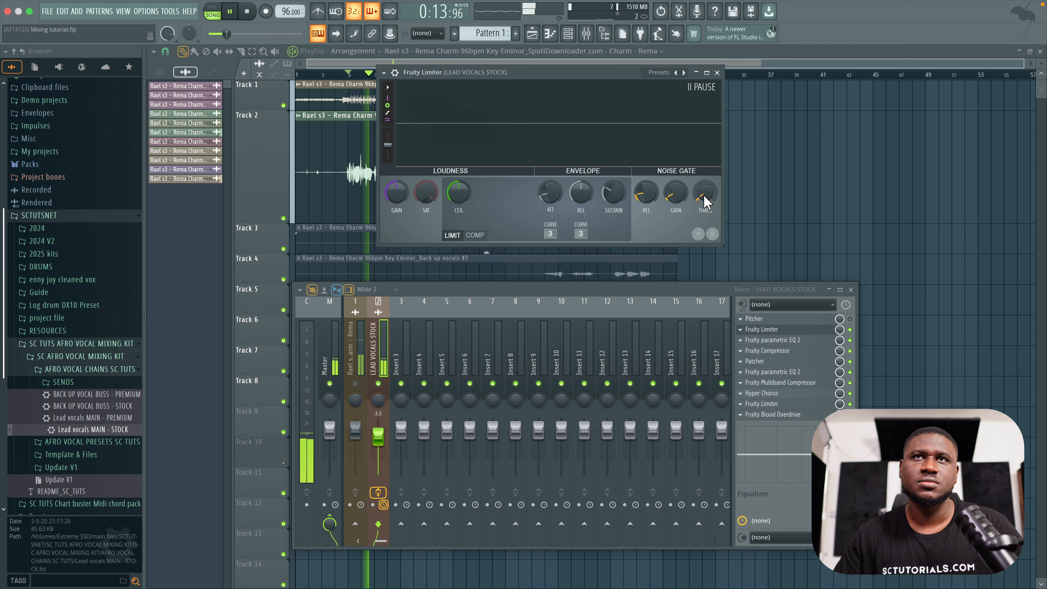
key("space")
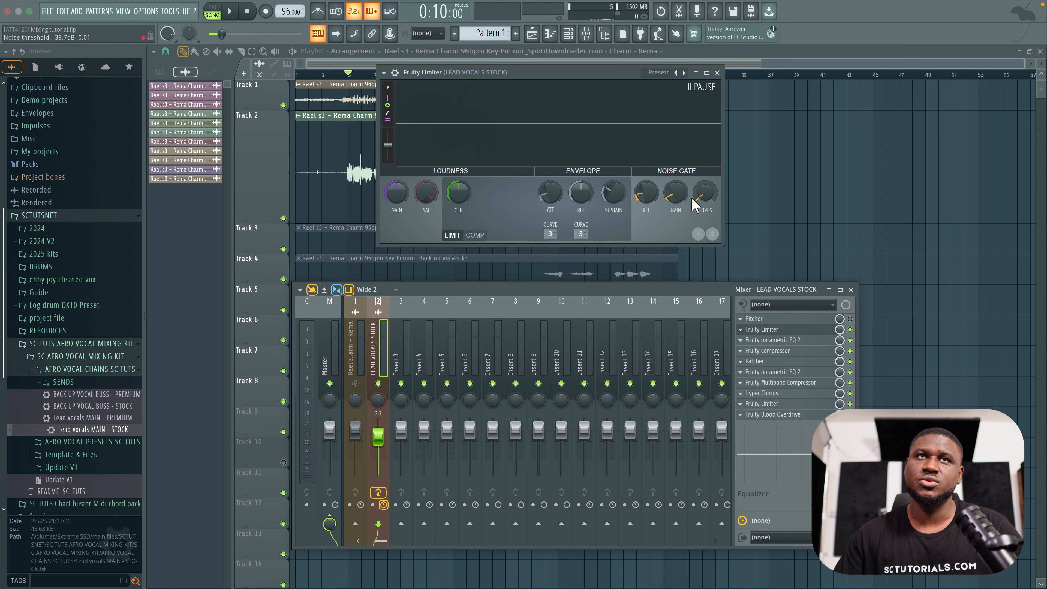
left_click(717, 73)
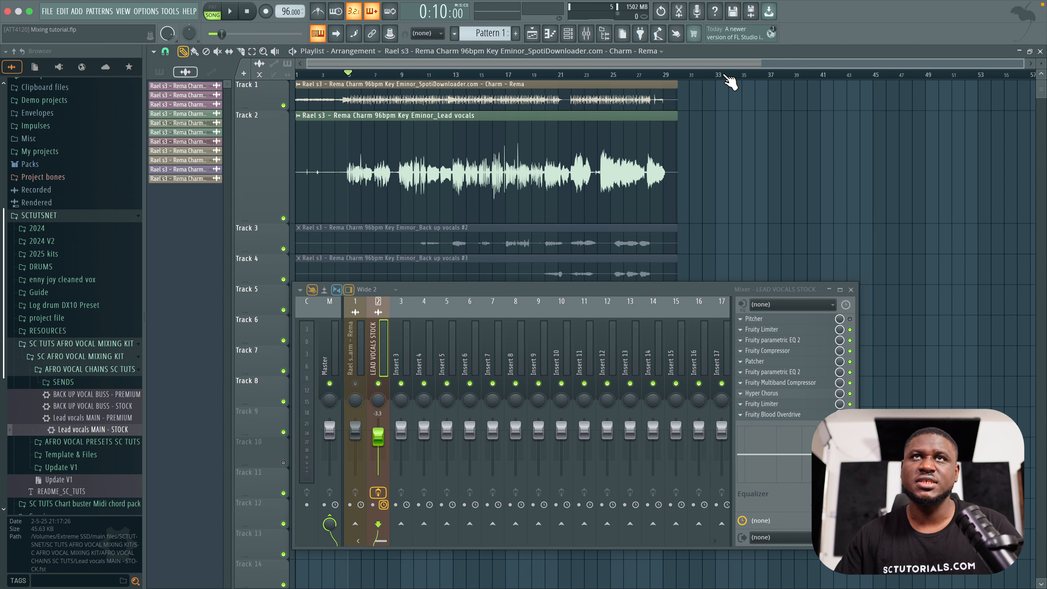
Step: Open the first Fruity Parametric EQ 2 in the lead vocal chain and play the vocal with it bypassed, then enabled
left_click(762, 341)
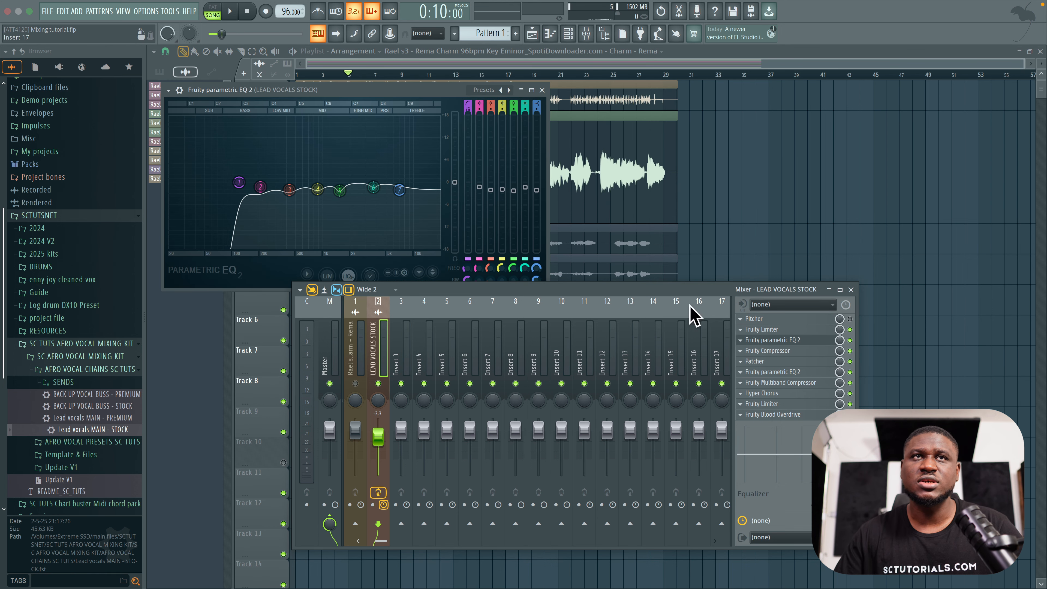
left_click_drag(346, 92, 592, 99)
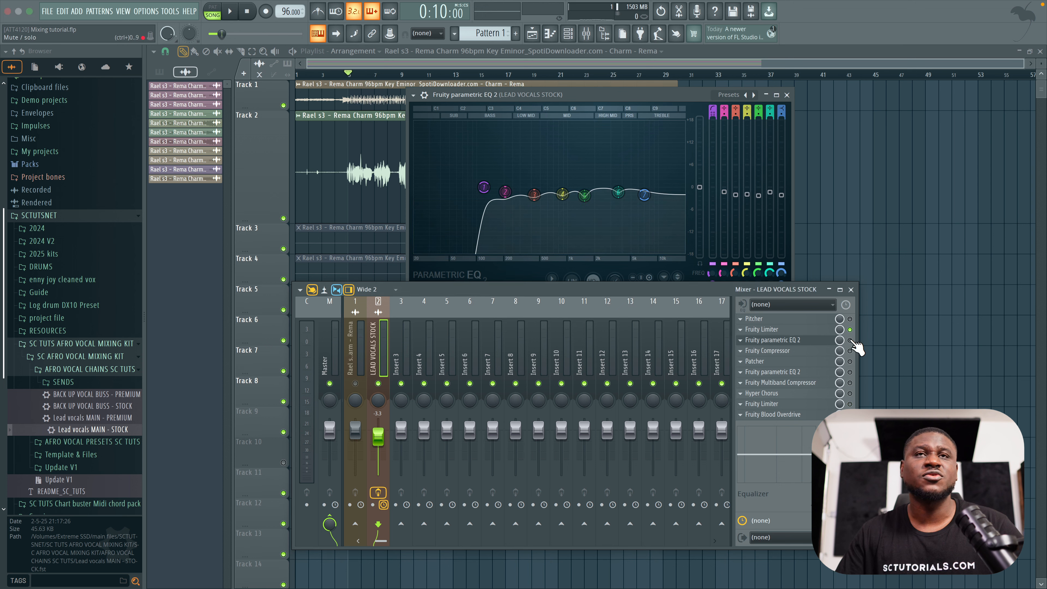
key("space")
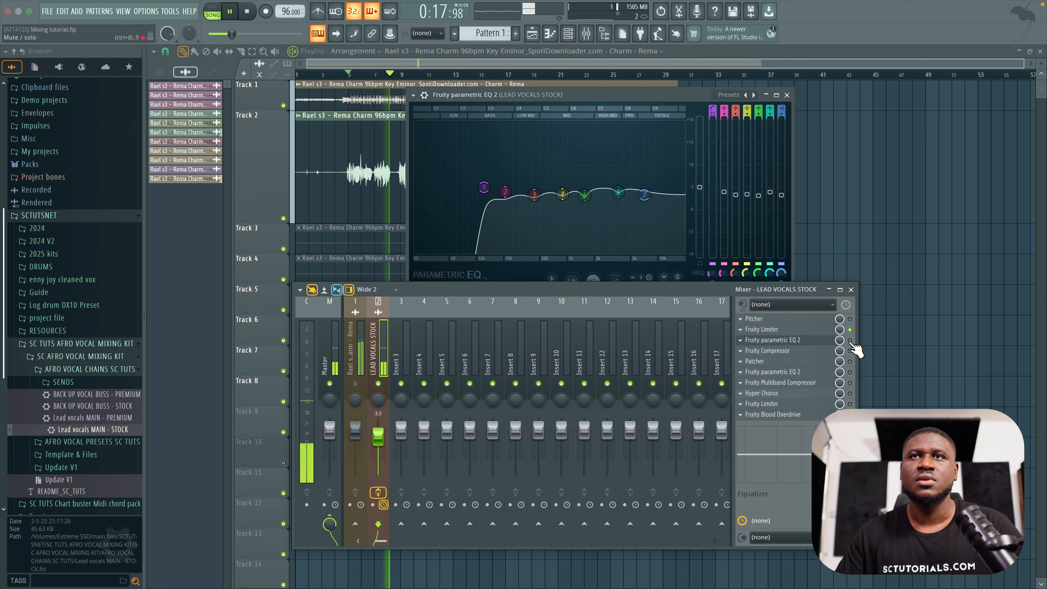
key("space")
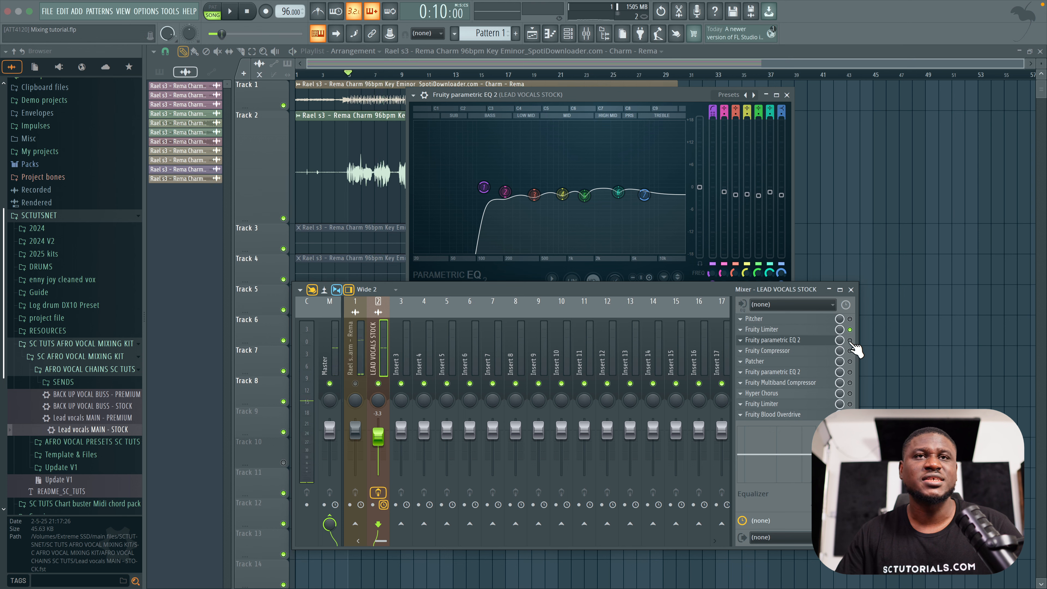
key("space")
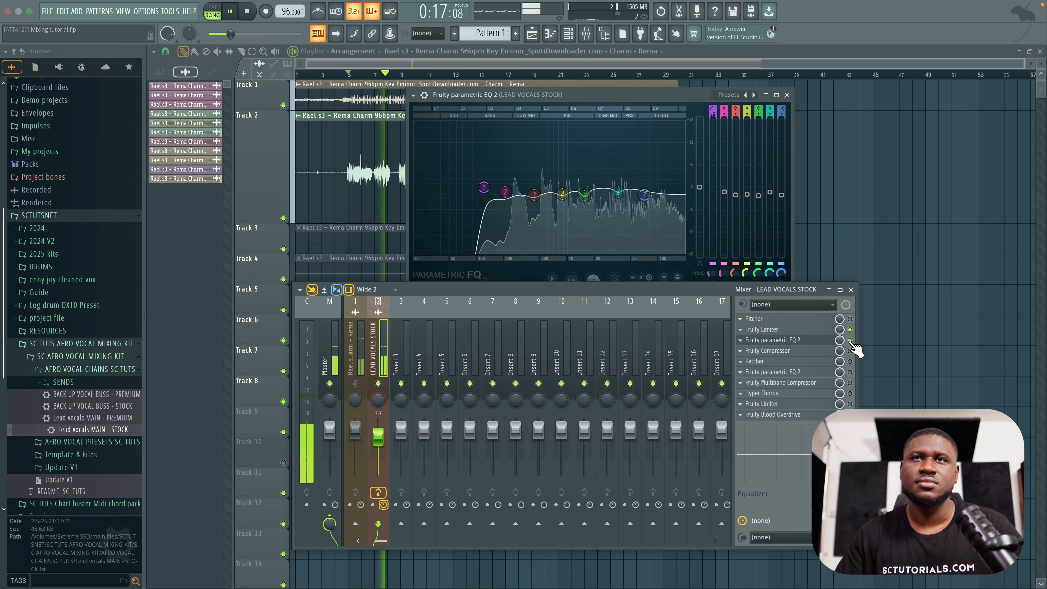
key("space")
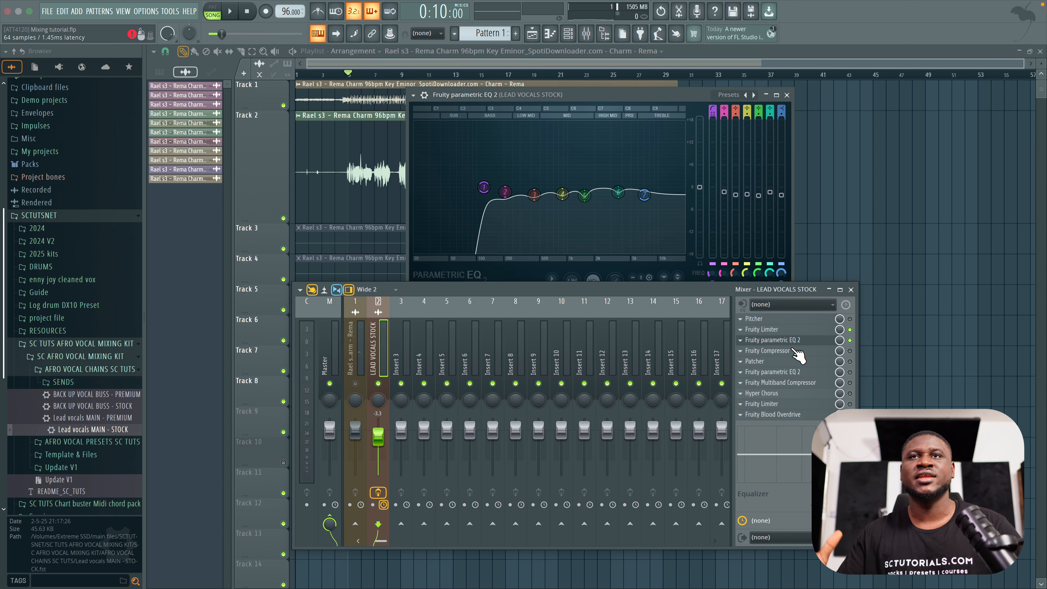
Step: Open the Fruity Compressor in the lead vocal chain, audition the vocal with the instrumental, and close the parametric EQ
left_click(795, 350)
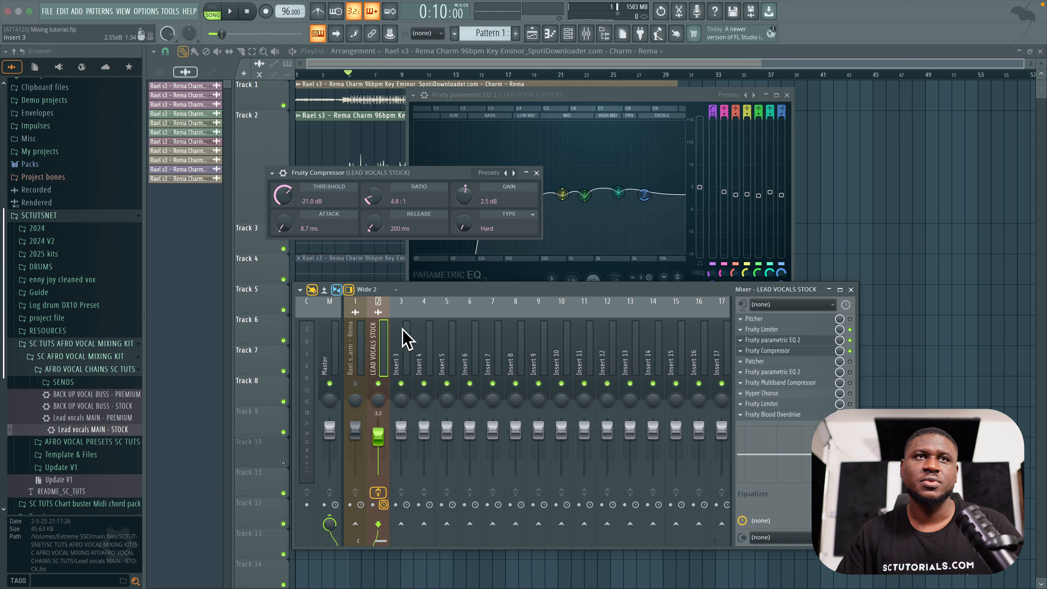
left_click_drag(409, 175, 532, 194)
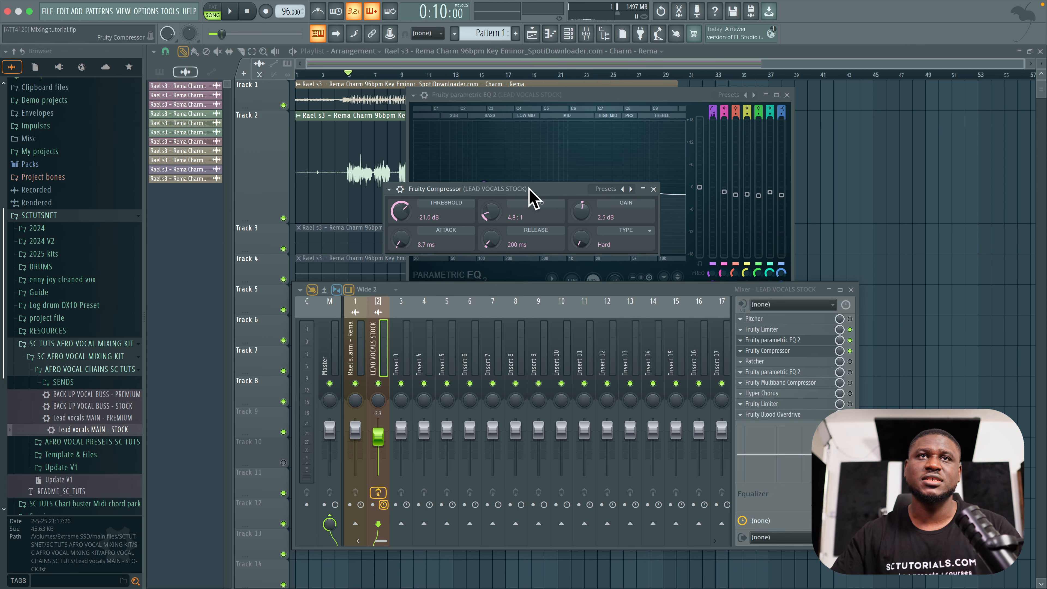
key("space")
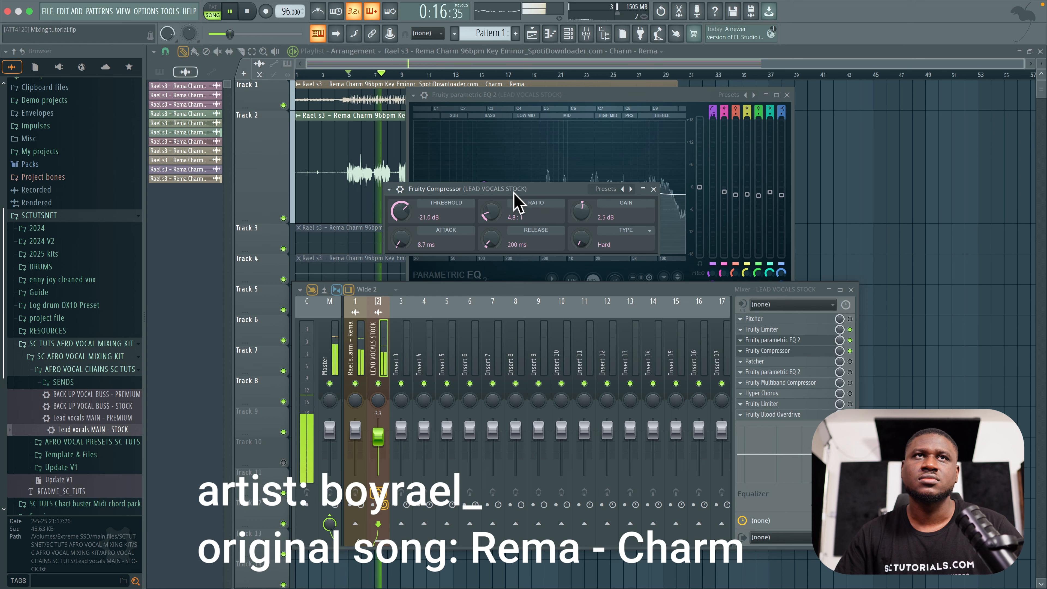
left_click(787, 95)
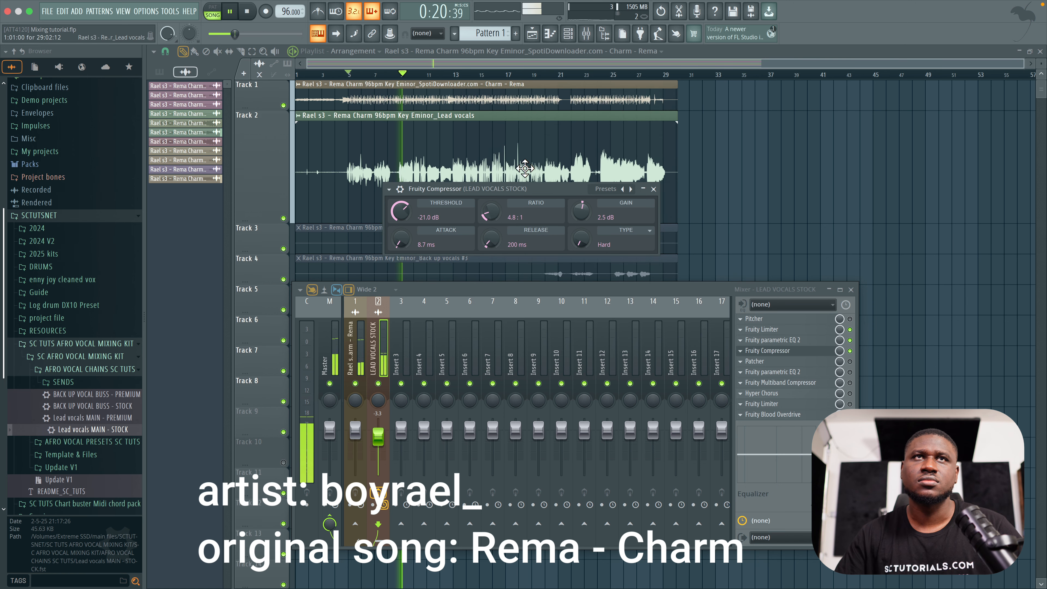
scroll(524, 173, "down", 3)
scroll(524, 168, "up", 1)
key("space")
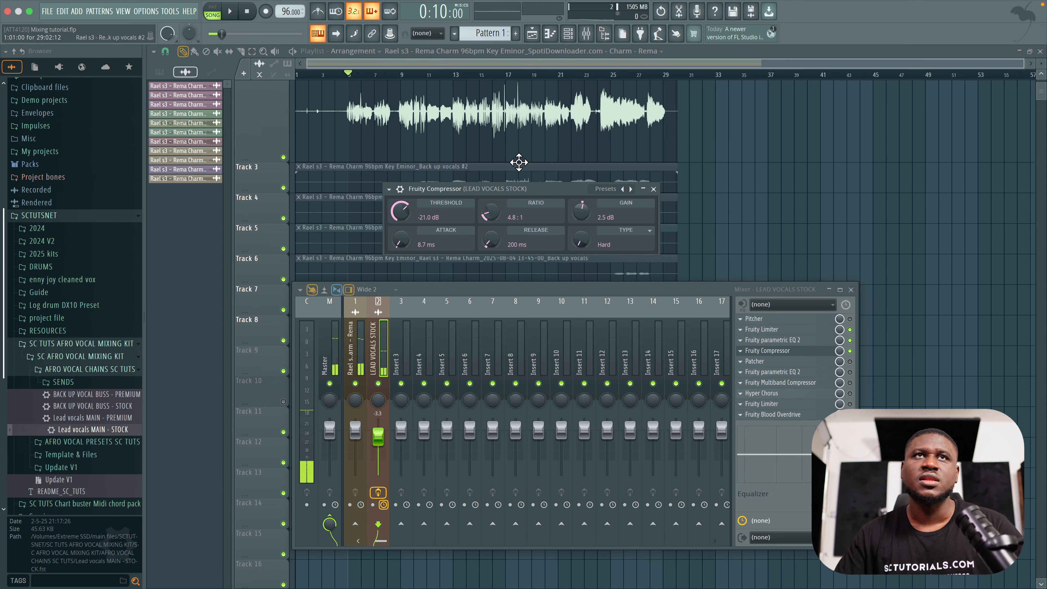
Step: Set the playback start to bar 13 and reopen the Fruity Compressor with its wrapper options shown
left_click(456, 76)
scroll(466, 76, "up", 3)
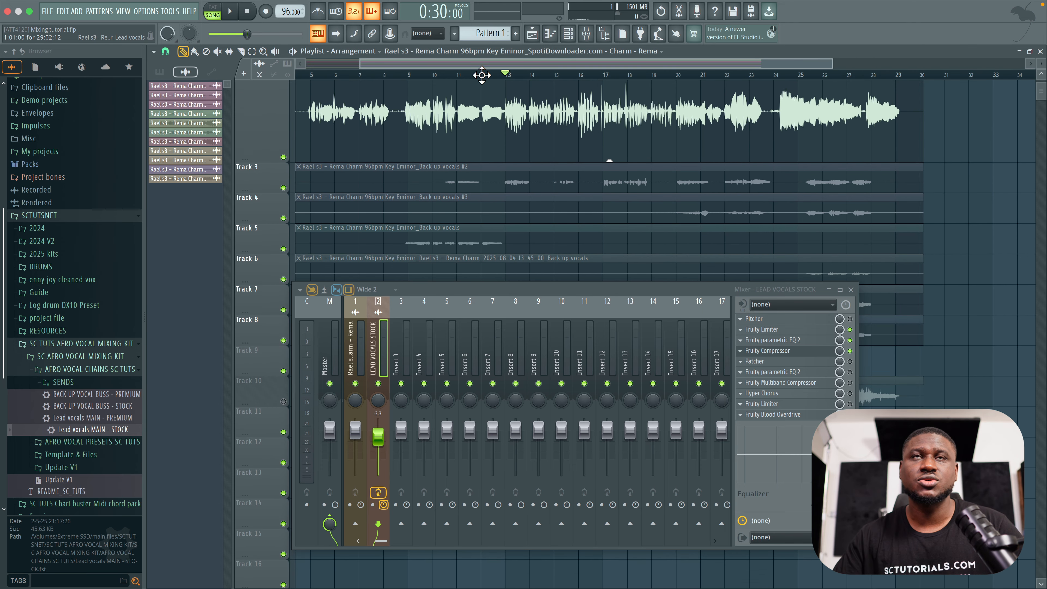
left_click(780, 351)
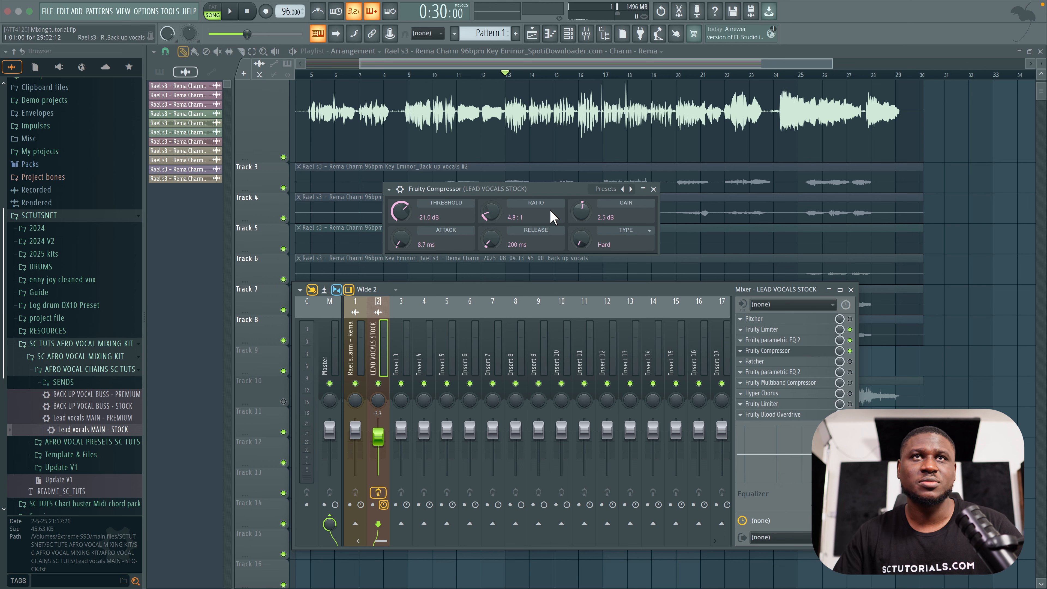
left_click(400, 190)
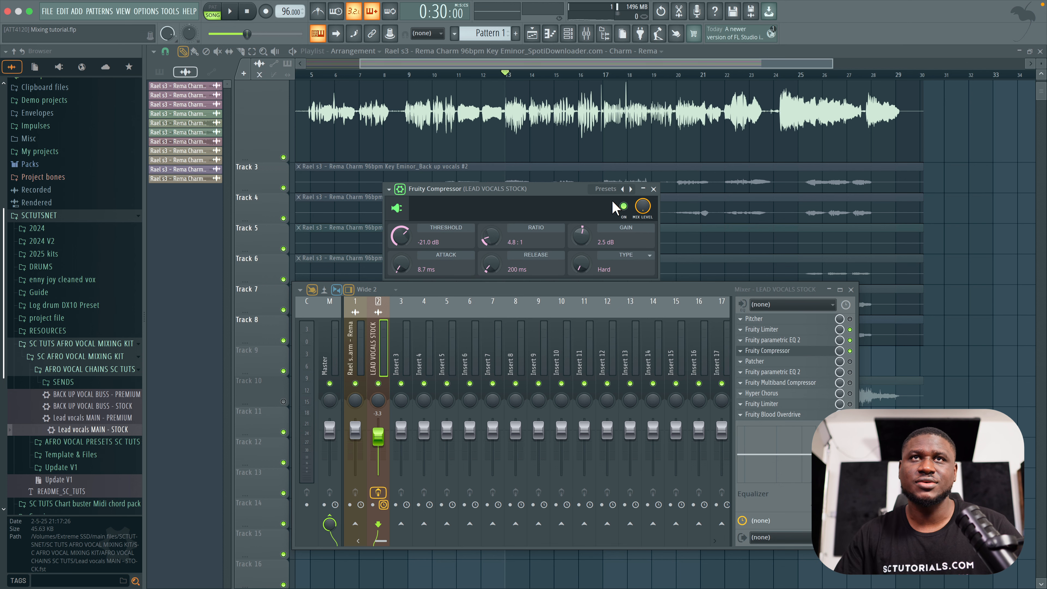
Step: Play the section from bar 13 with the Fruity Compressor bypassed and enabled to compare the vocal
key("space")
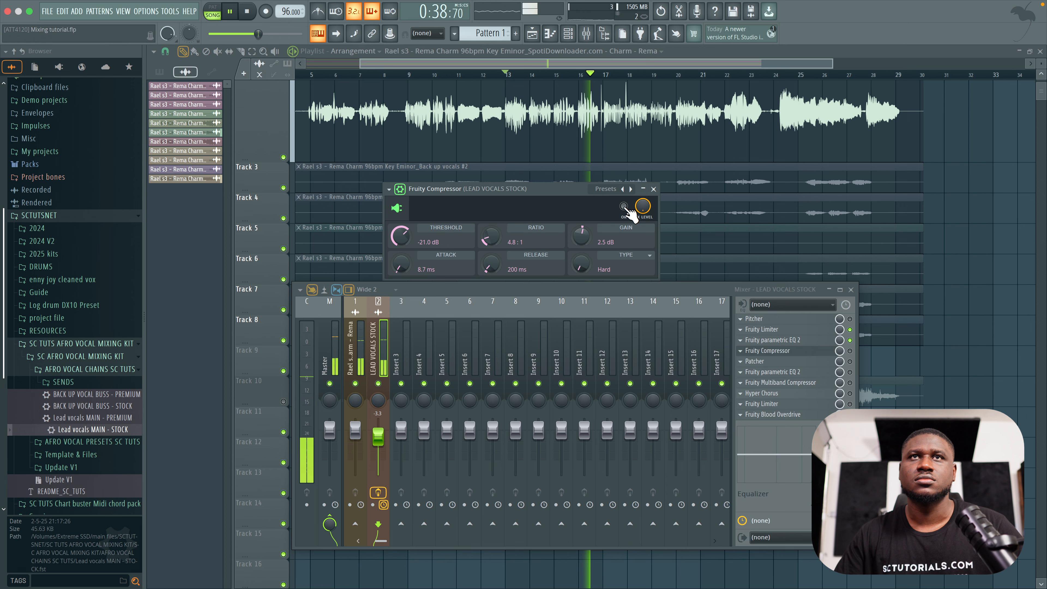
key("space")
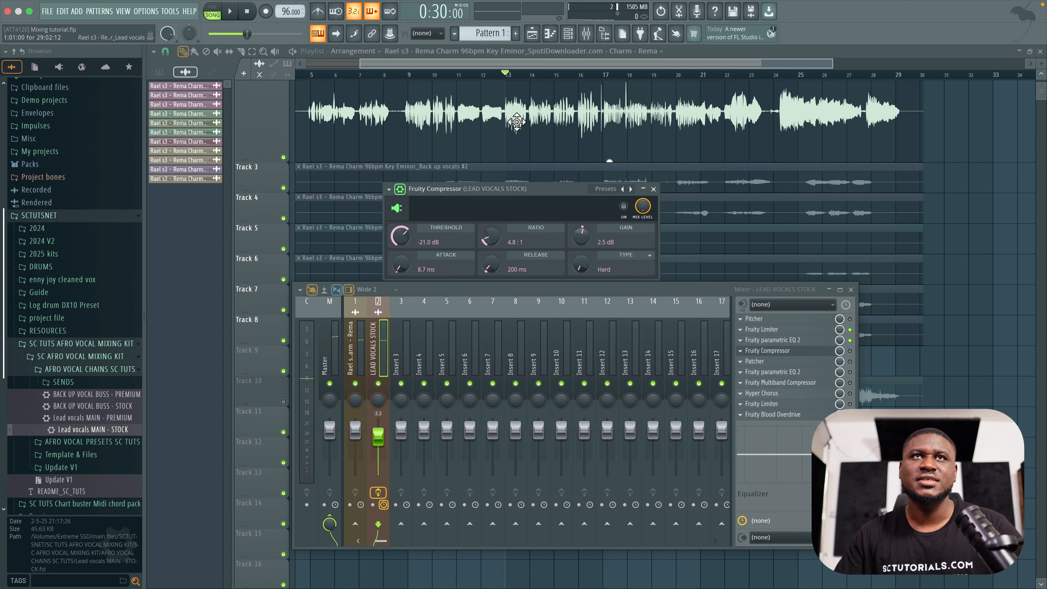
left_click(630, 207)
key("space")
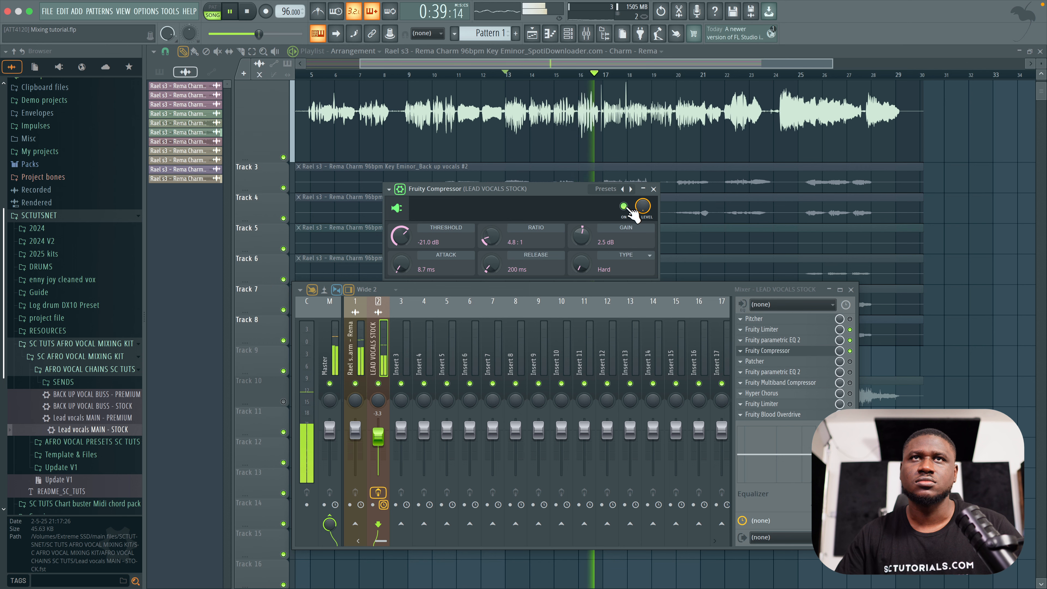
Step: Set the compressor's threshold to -30.0 dB and its gain to 8.0 dB, auditioning the vocal with the compressor on and off
key("space")
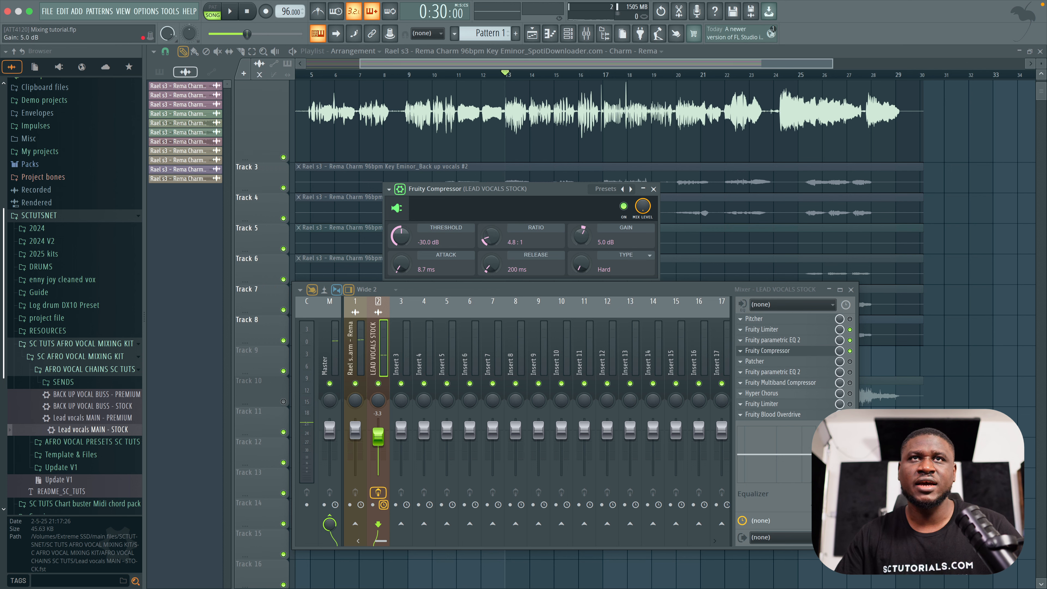
key("space")
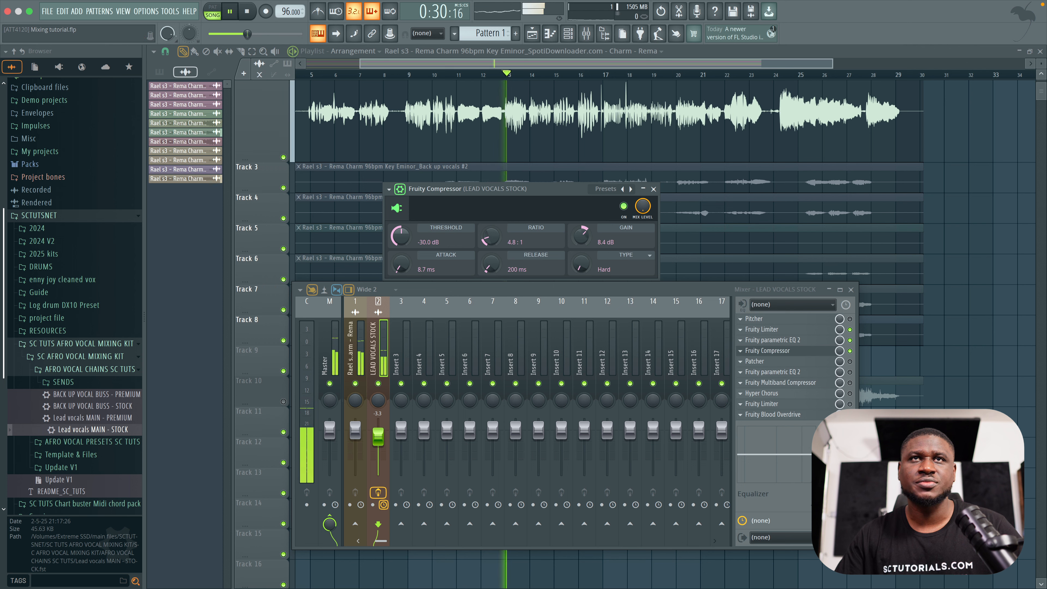
left_click_drag(580, 237, 580, 234)
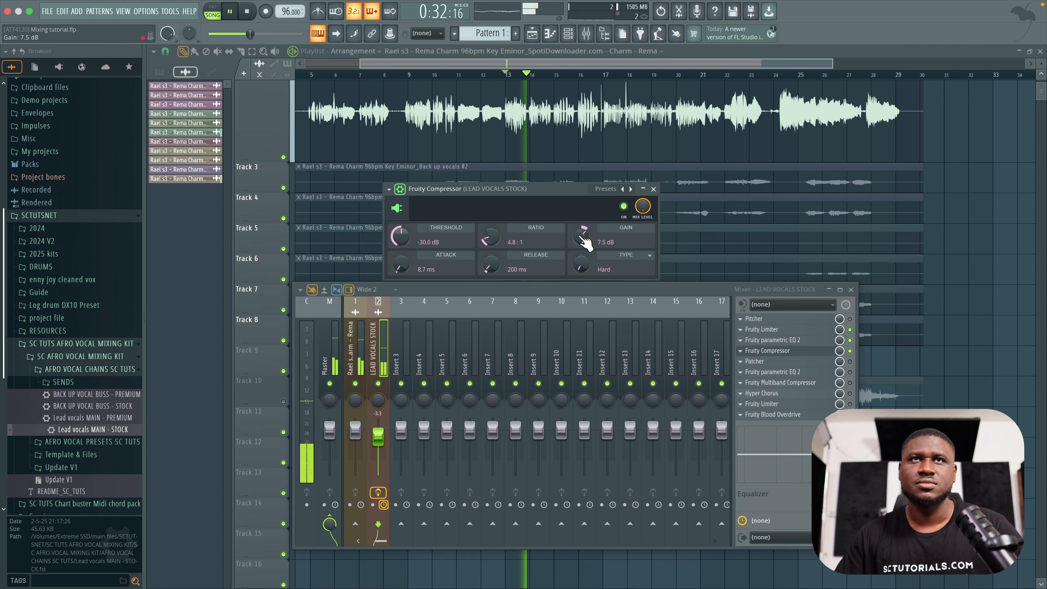
left_click_drag(584, 242, 584, 238)
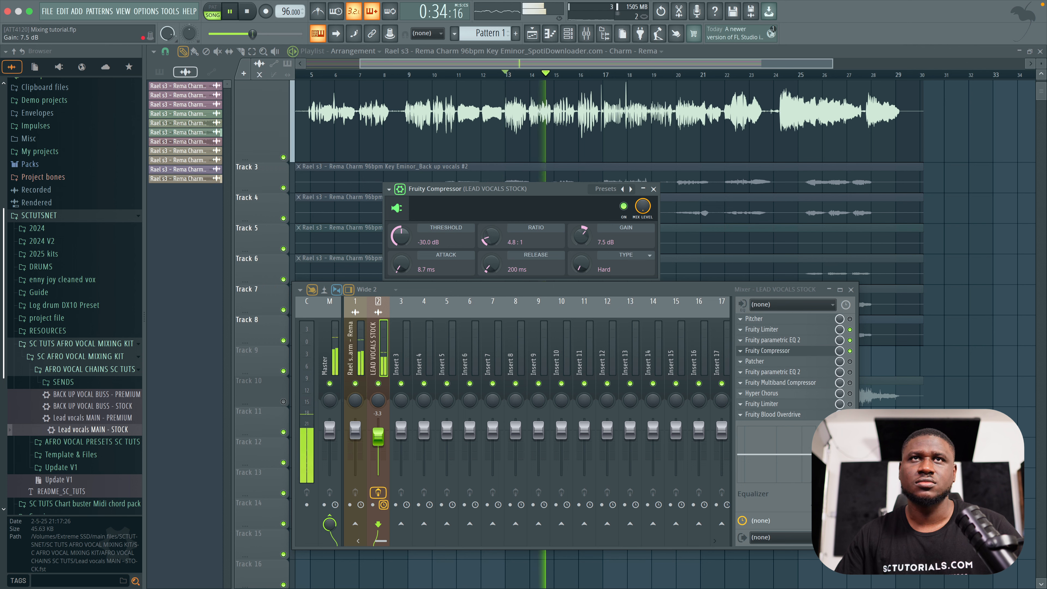
left_click(623, 206)
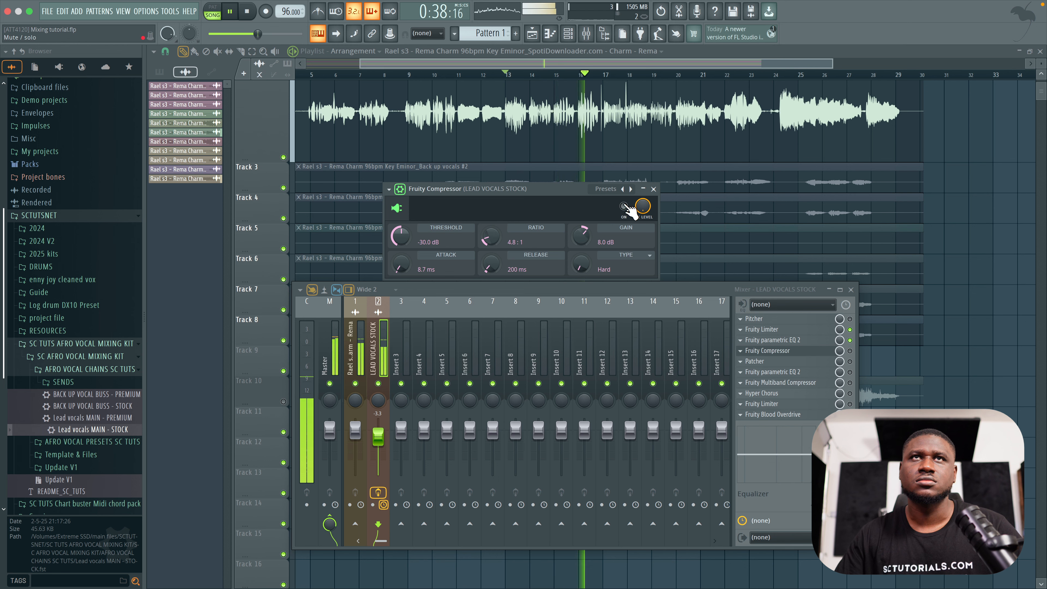
left_click(624, 206)
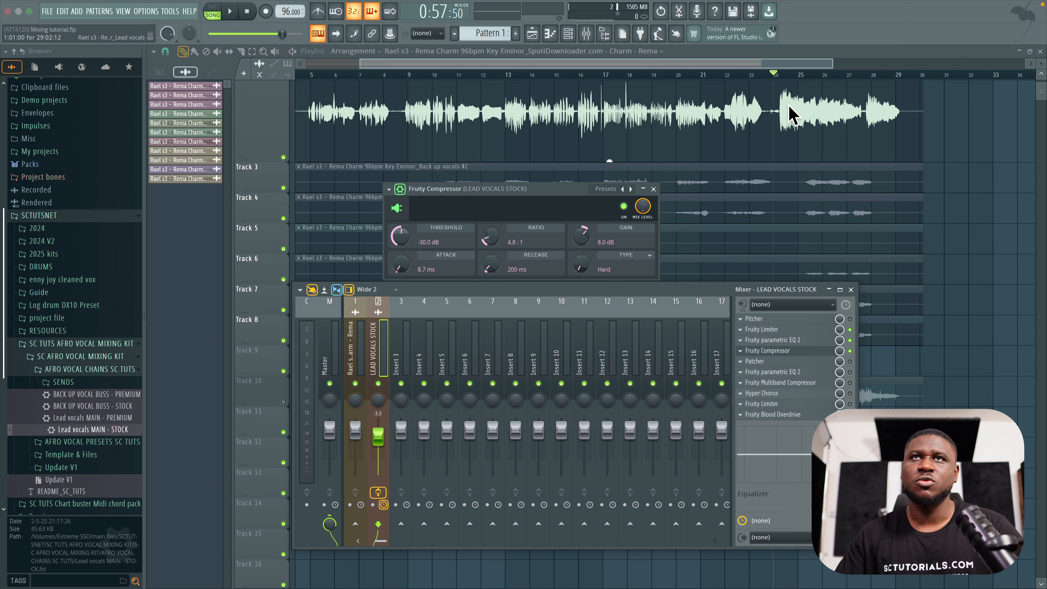
Step: Play the held vocal phrase after 0:57 with the compressor bypassed and enabled, and close the Fruity Compressor
key("space")
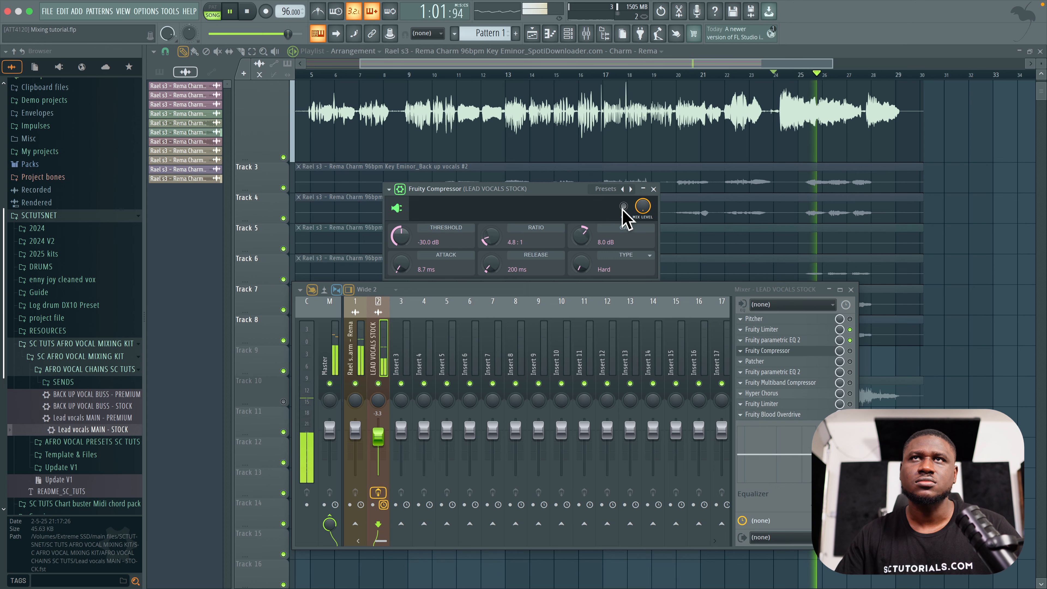
left_click(623, 207)
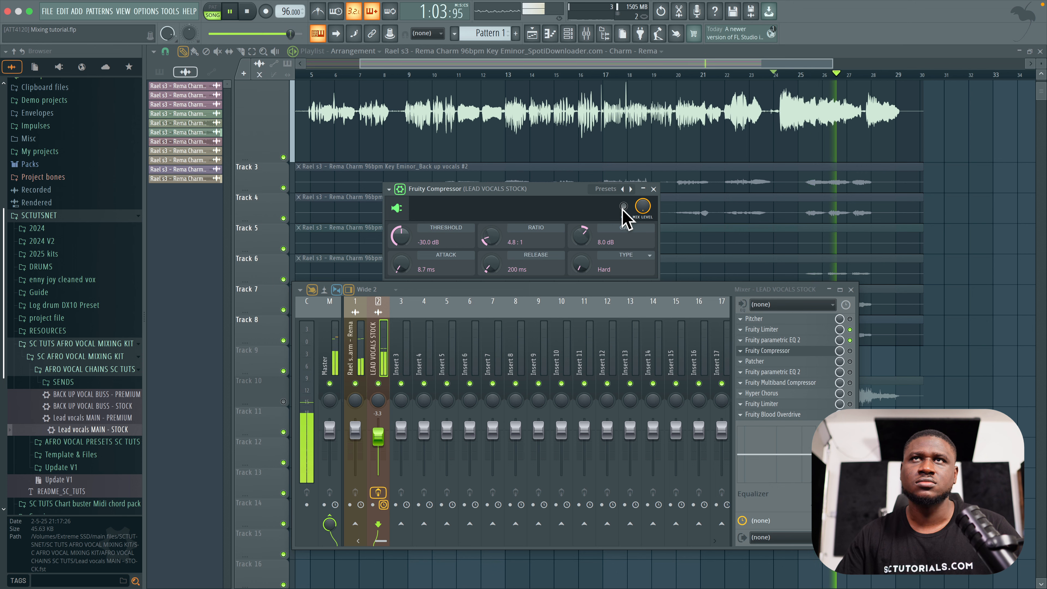
key("space")
key("space")
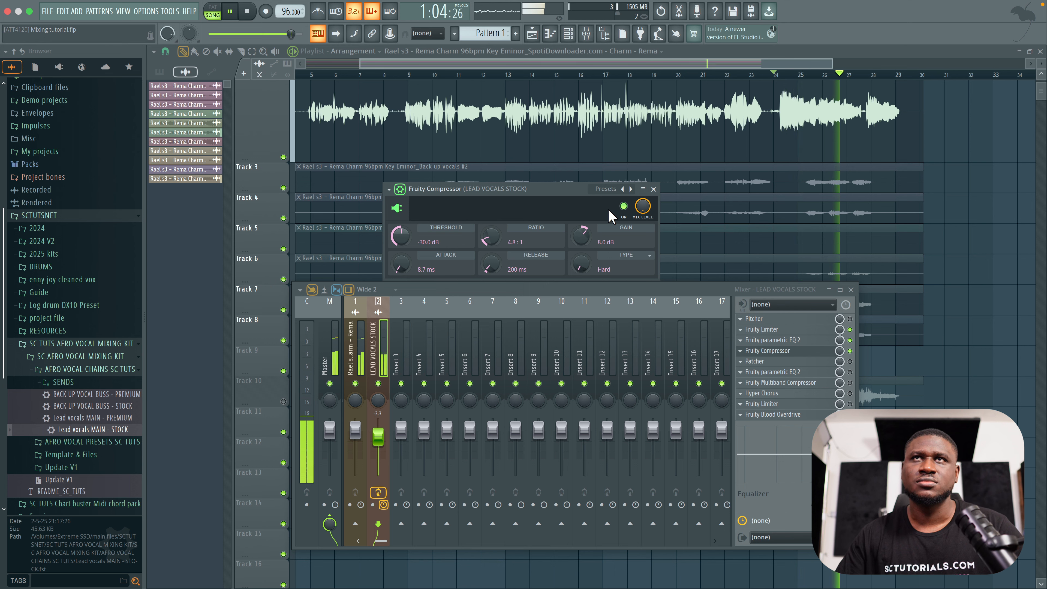
key("space")
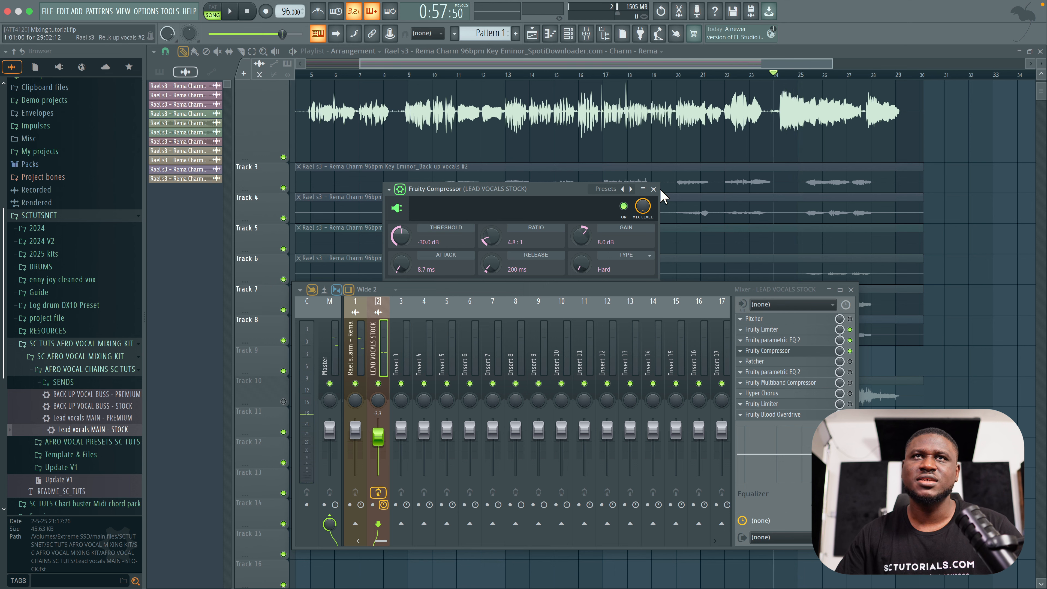
left_click(653, 189)
Step: Open Pitcher in the lead vocal chain, set its key to E with the Minor scale, audition the vocal, and close it
left_click(808, 320)
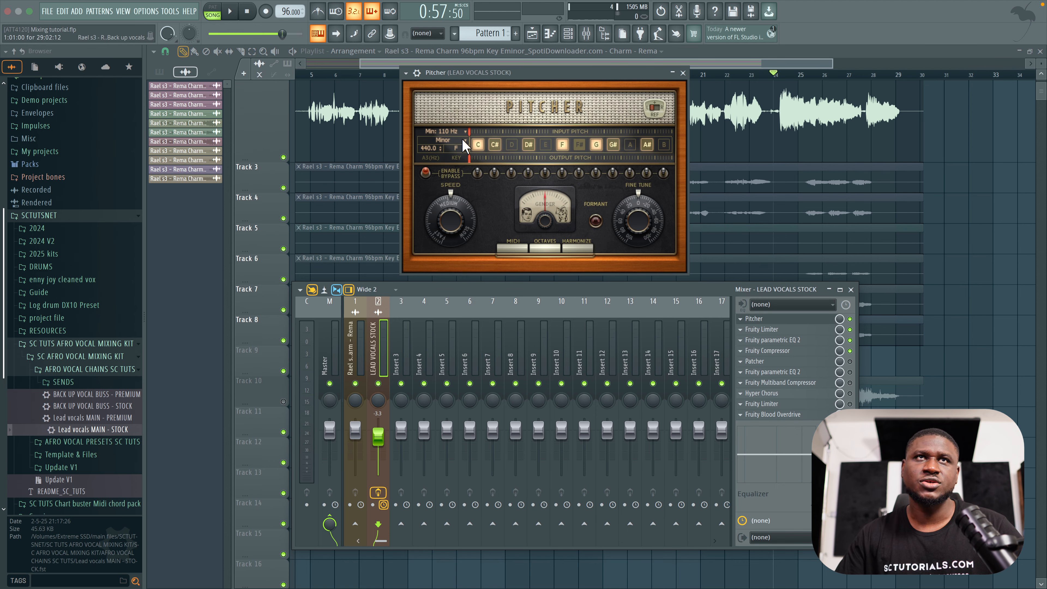
left_click(463, 154)
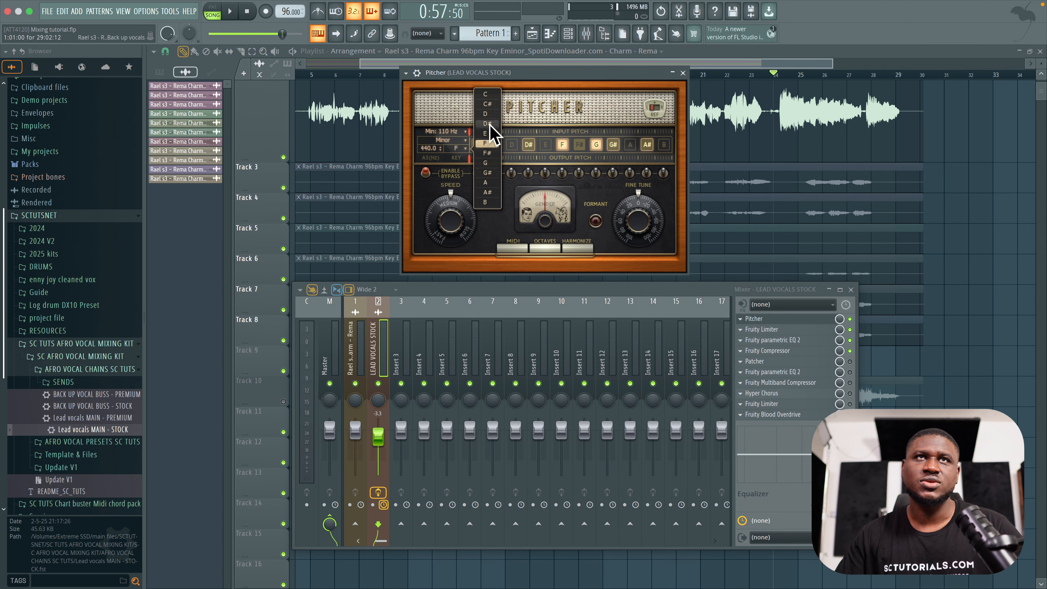
left_click(485, 133)
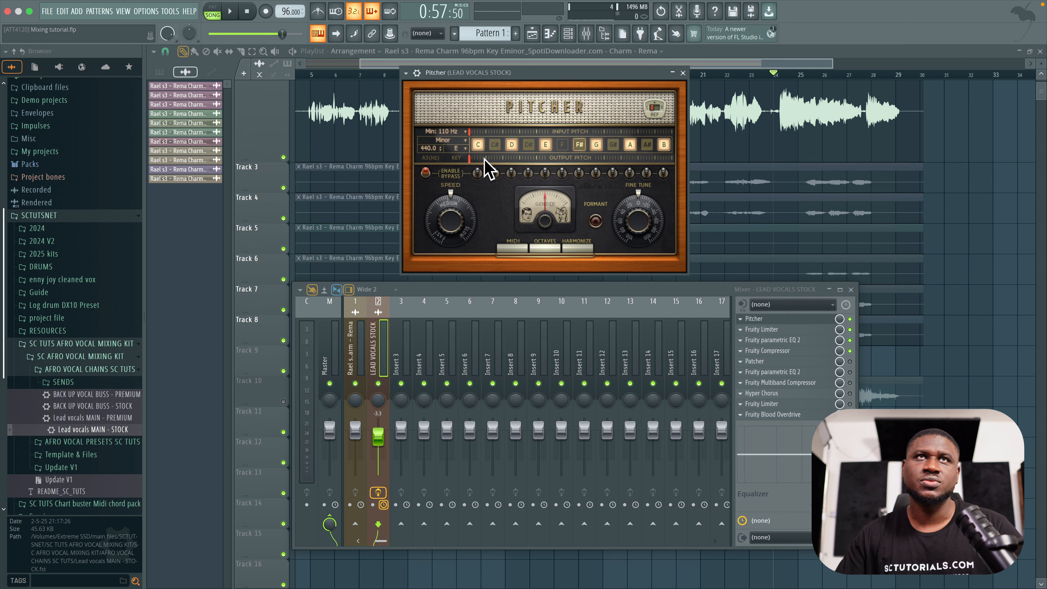
key("space")
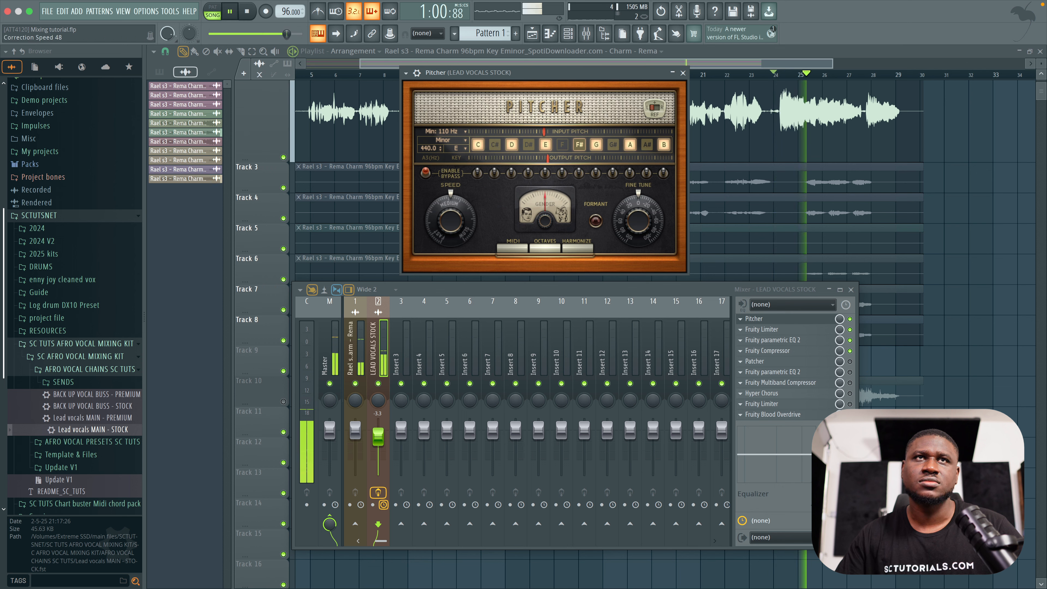
left_click(683, 73)
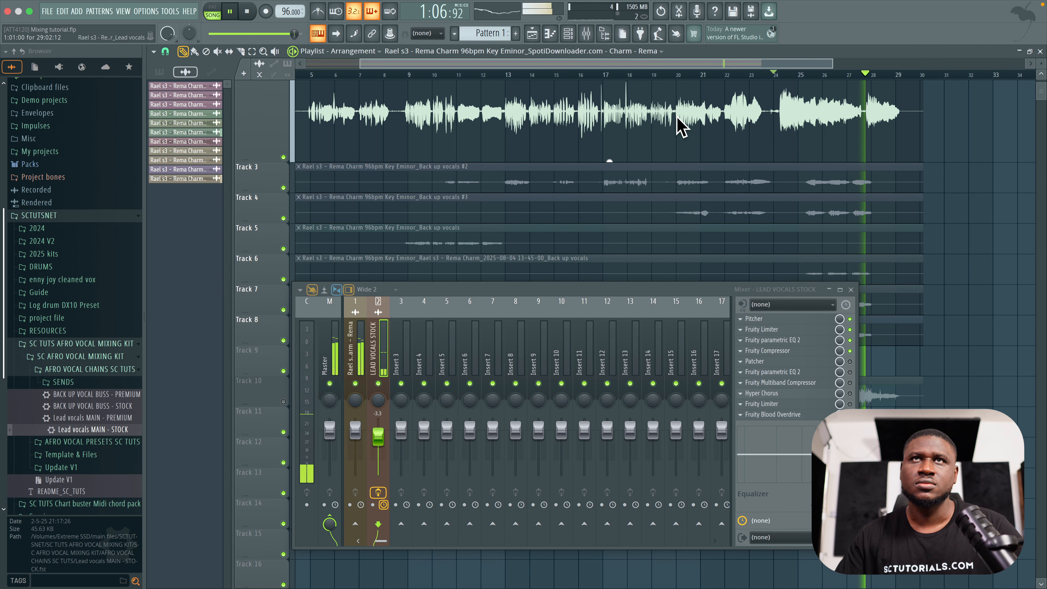
key("space")
Step: Open the Patcher de-esser in the lead vocal chain, enable it, and open the second Fruity Parametric EQ 2
left_click(833, 361)
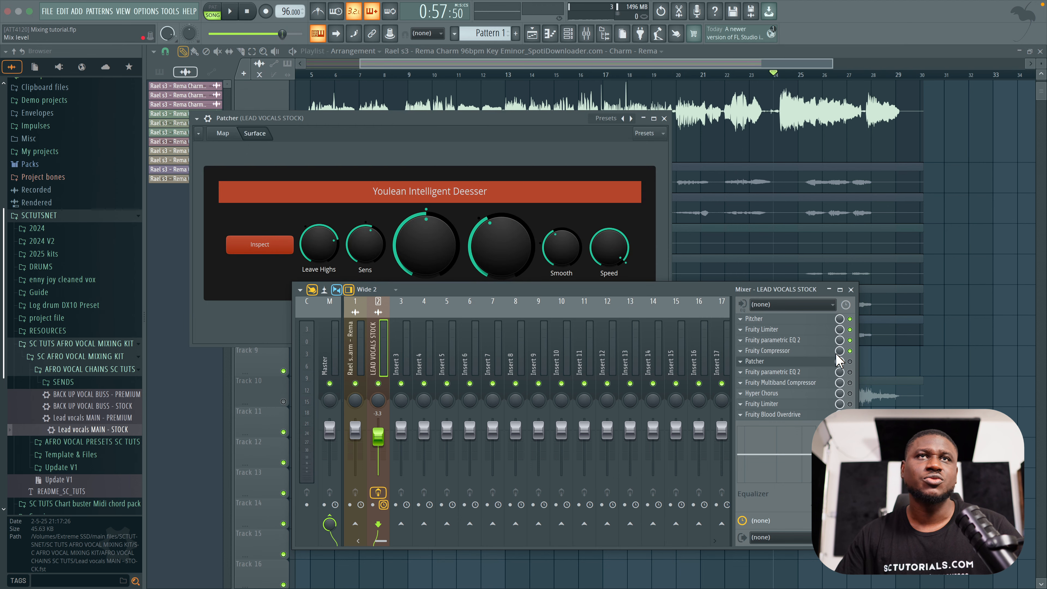
left_click_drag(507, 120, 645, 77)
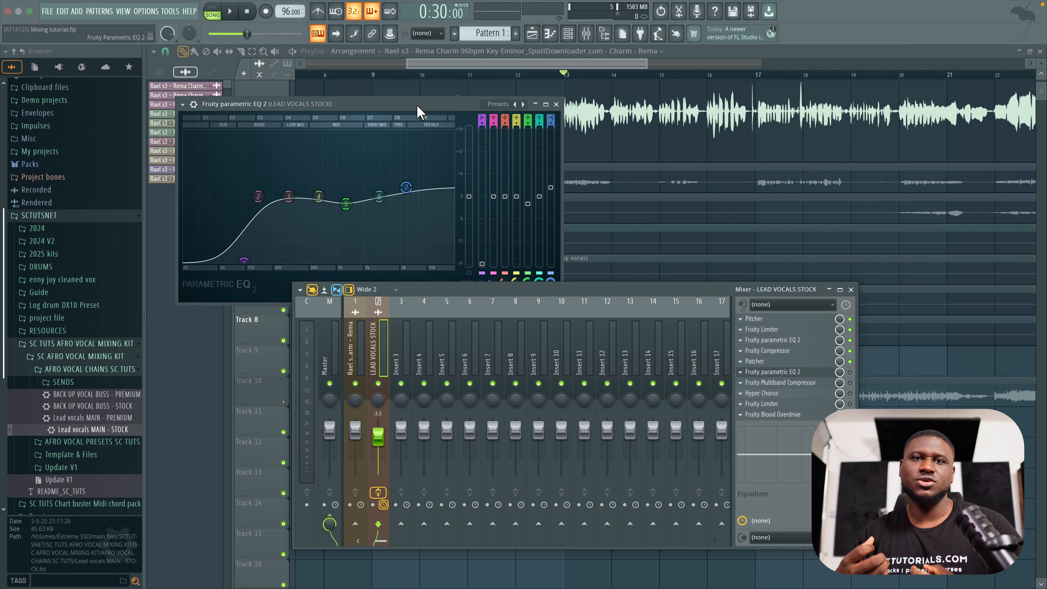
left_click_drag(418, 103, 510, 78)
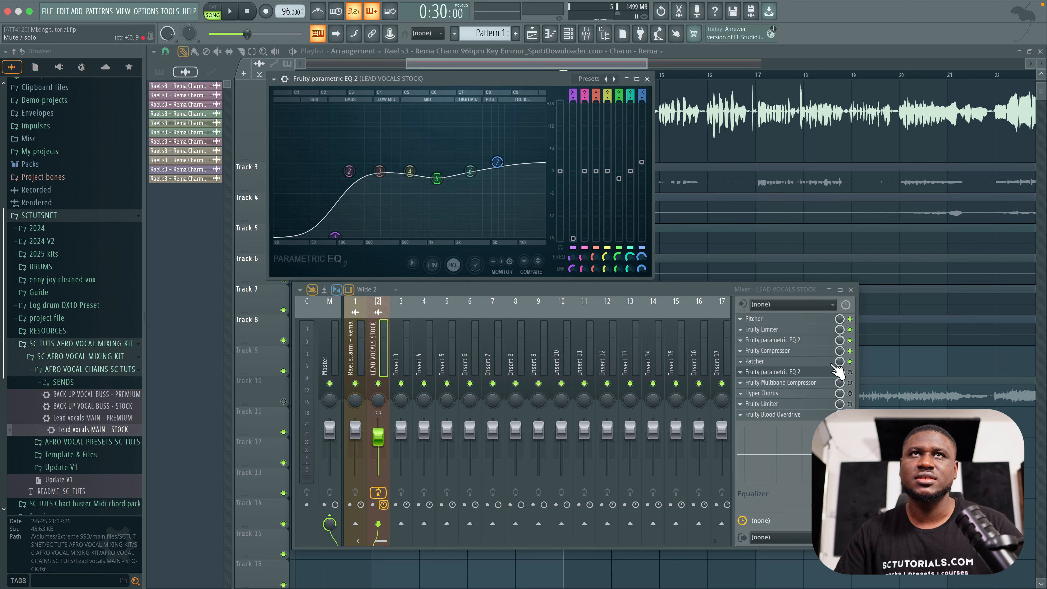
Step: Audition the vocal with the second Fruity Parametric EQ 2 bypassed, enable the EQ, and replay the section to compare
key("space")
left_click(285, 78)
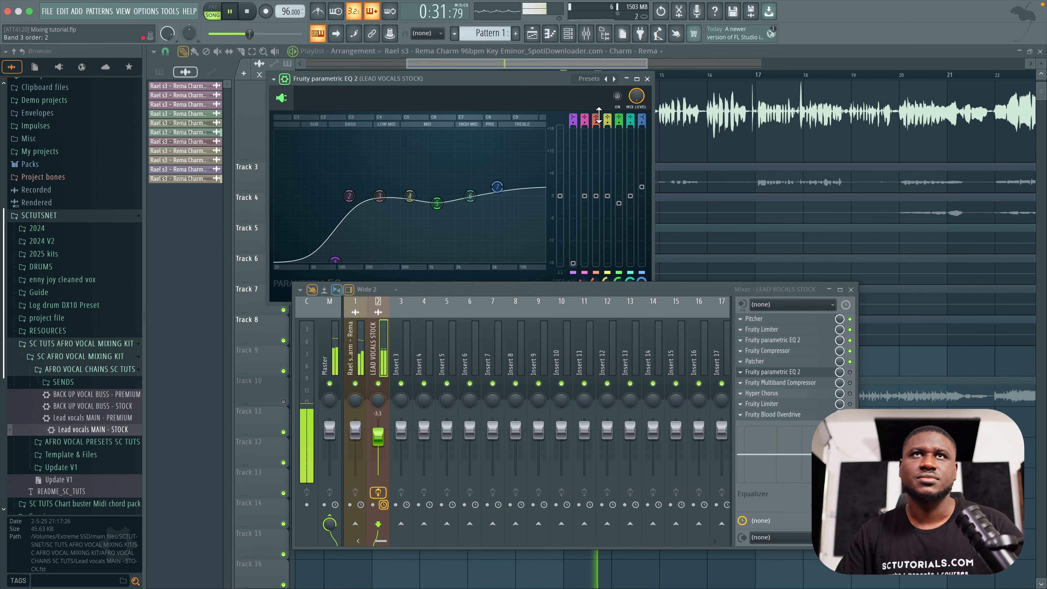
left_click(618, 98)
key("space")
key("space")
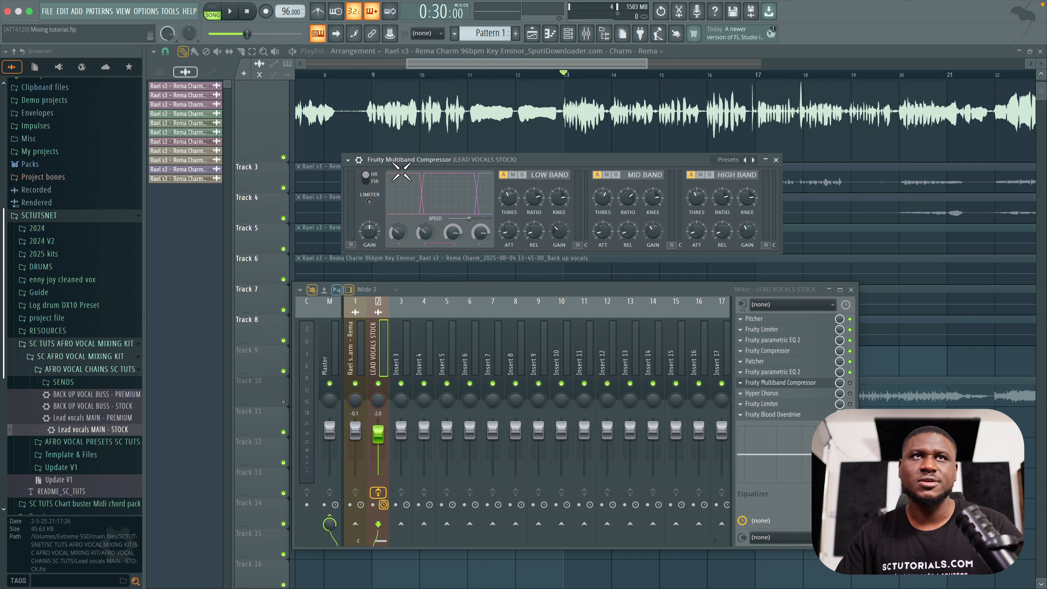
Step: Show the Fruity Multiband Compressor's wrapper controls, audition the vocal with it bypassed, enable it, and listen again
left_click(359, 160)
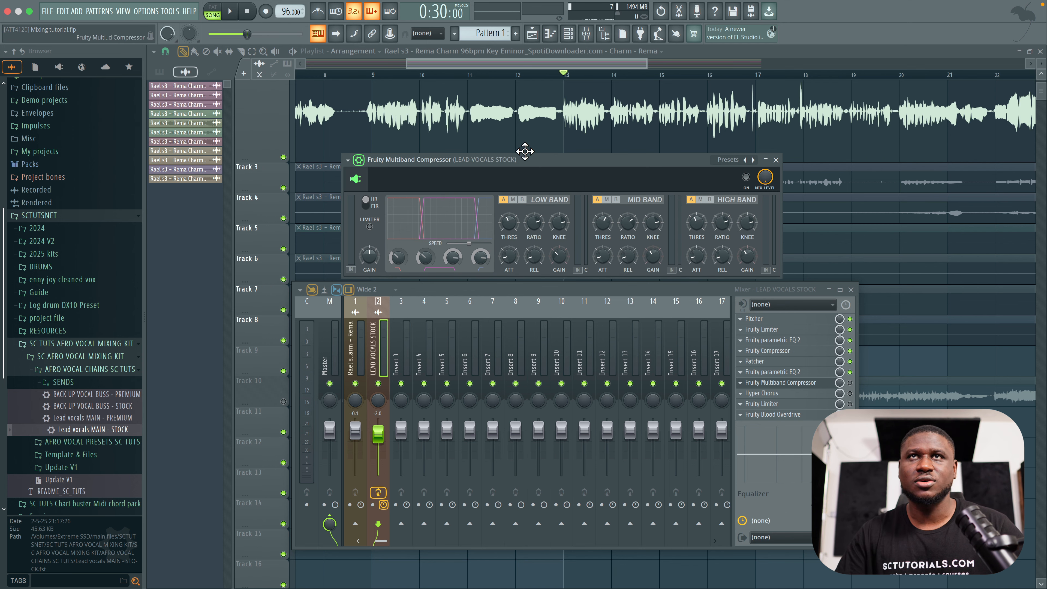
key("space")
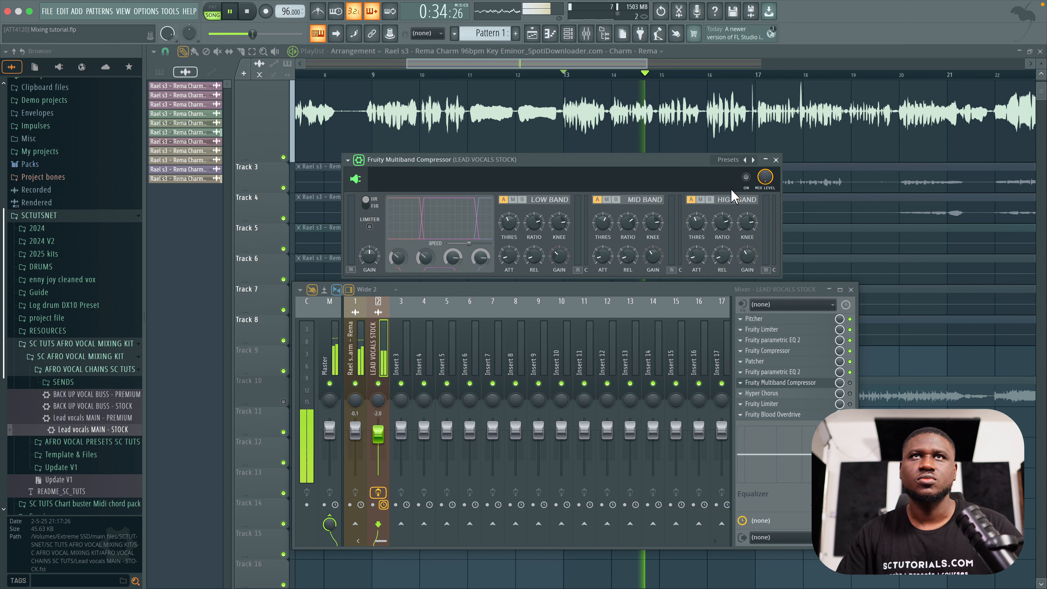
key("space")
left_click(746, 177)
key("space")
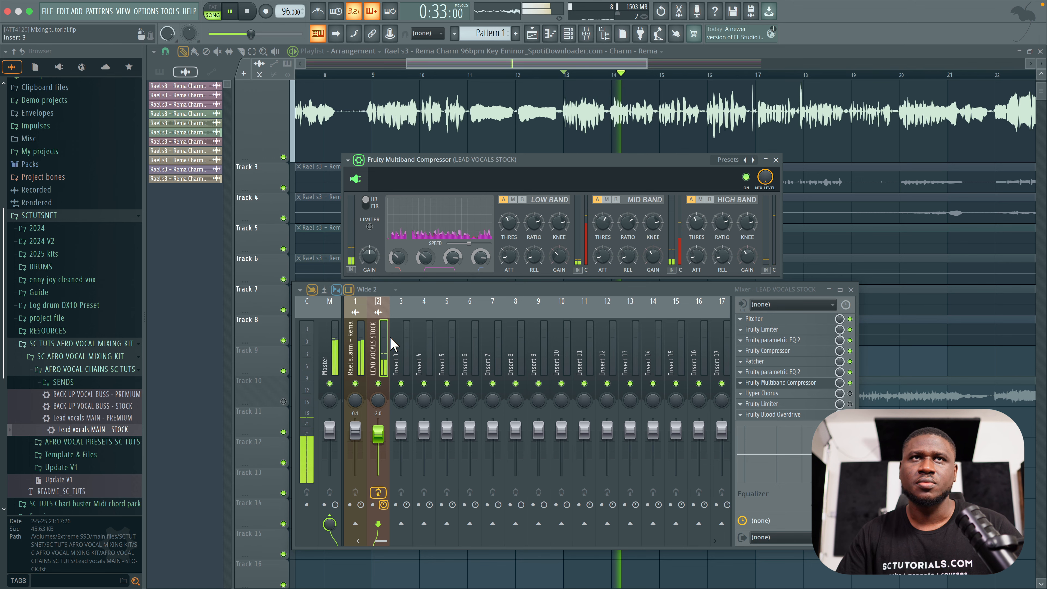
key("space")
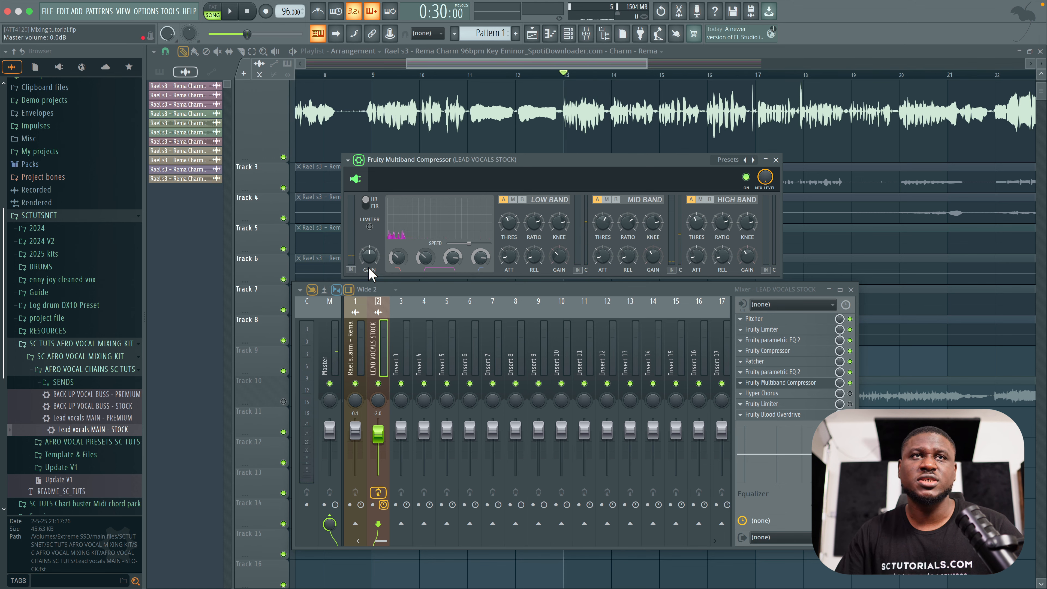
Step: Set the multiband compressor's master gain to 2.4 dB, compare the vocal with it on and off, and close the plugin
key("space")
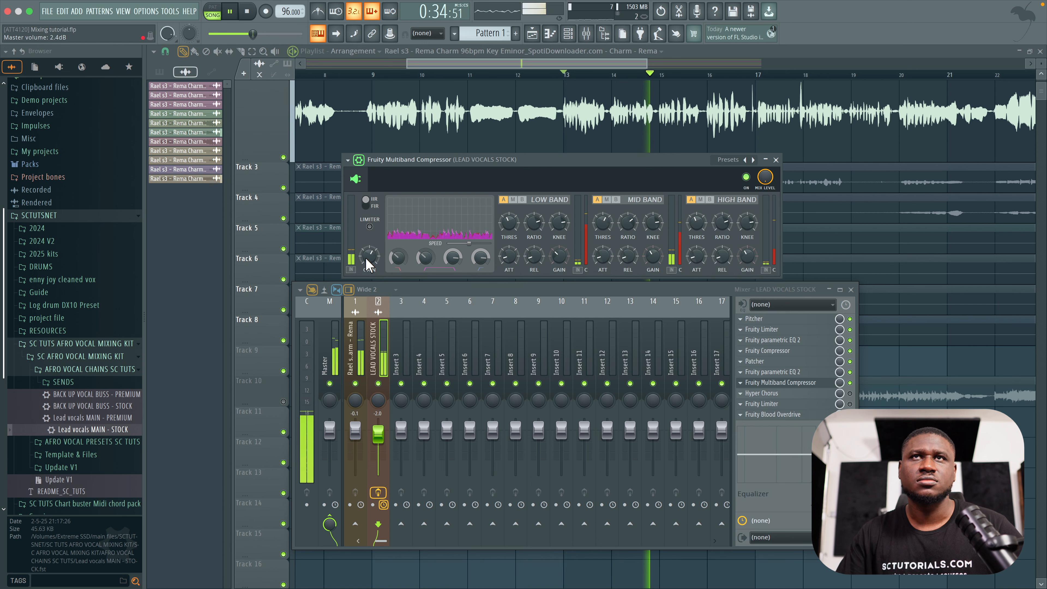
left_click(746, 178)
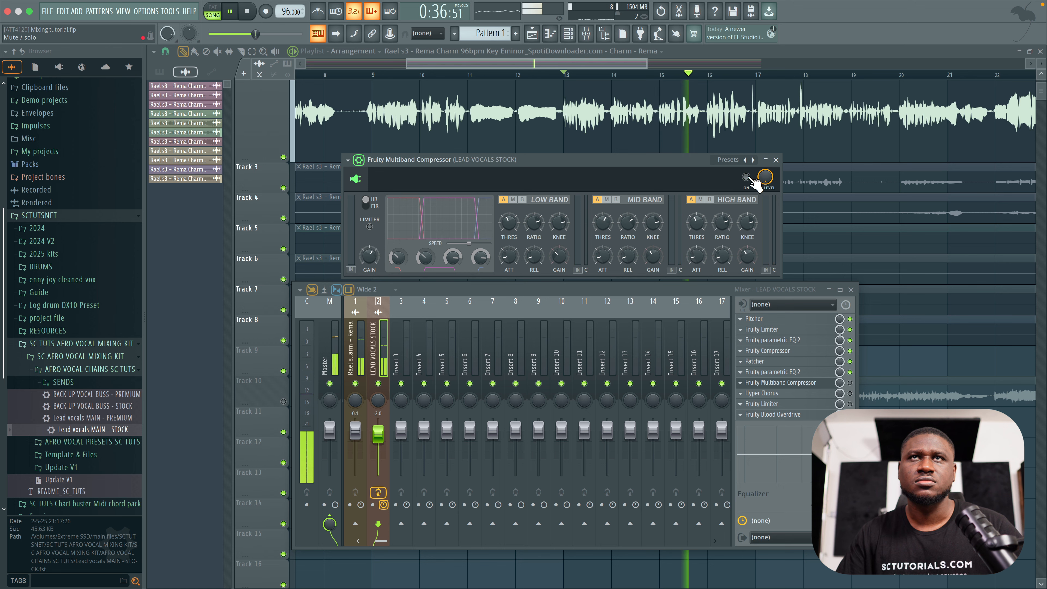
left_click(746, 177)
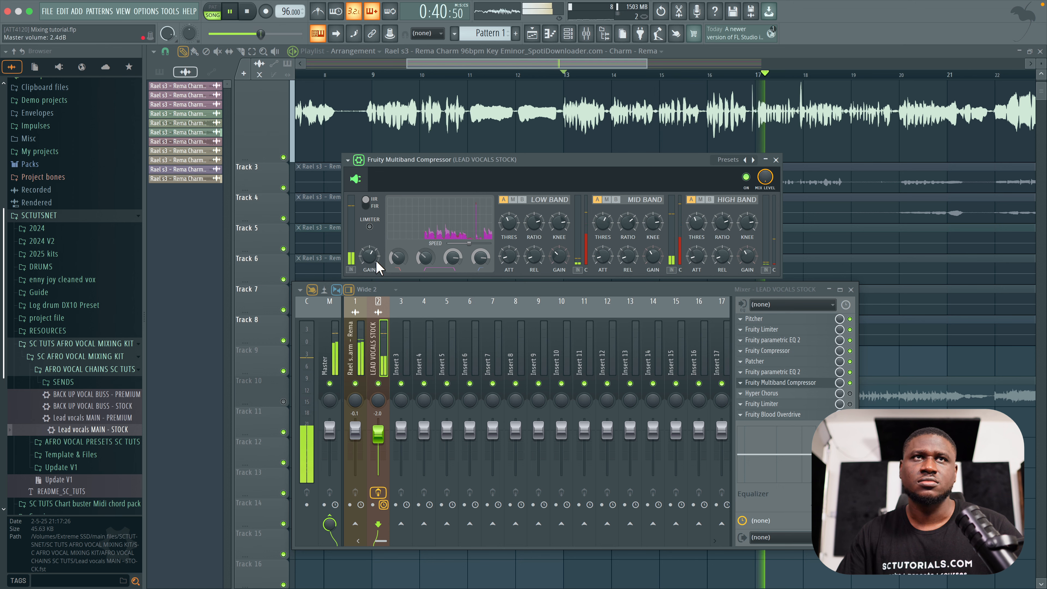
key("space")
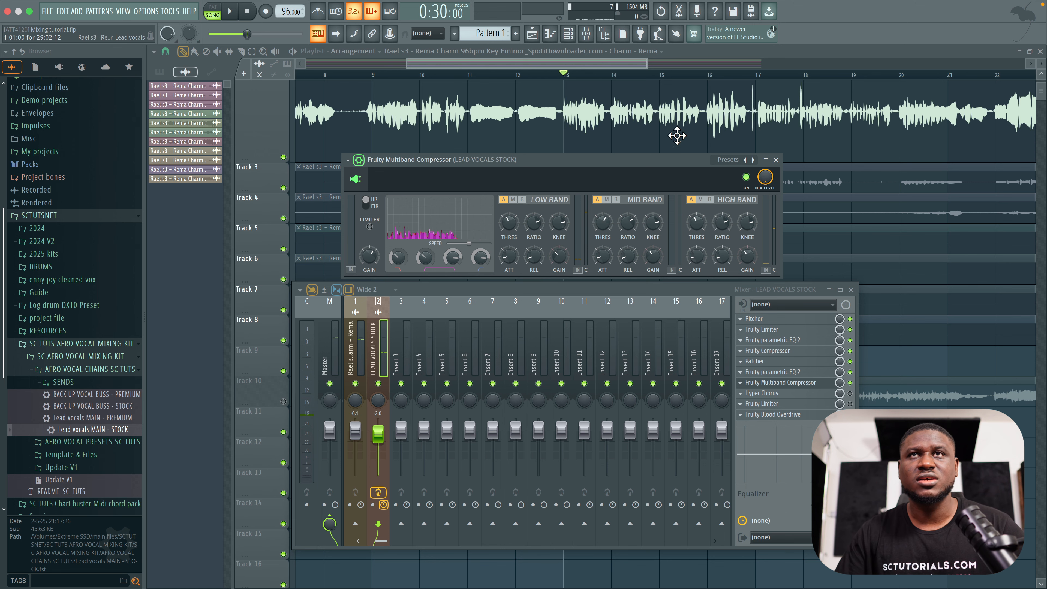
left_click(776, 160)
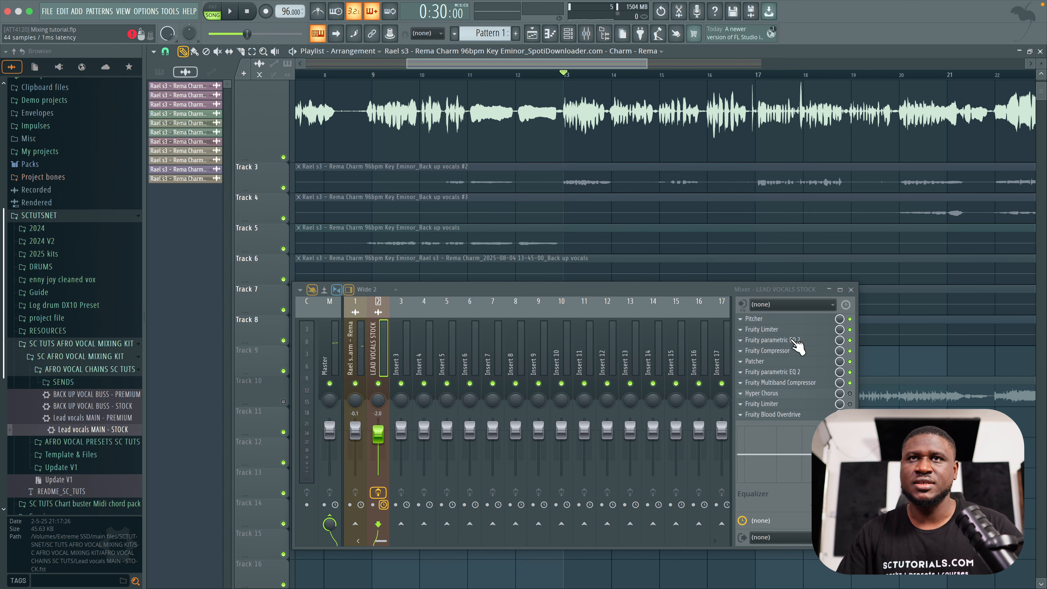
Step: Open Hyper Chorus in the lead vocal chain, enable it, and compare the vocal with the chorus on and off
left_click(806, 394)
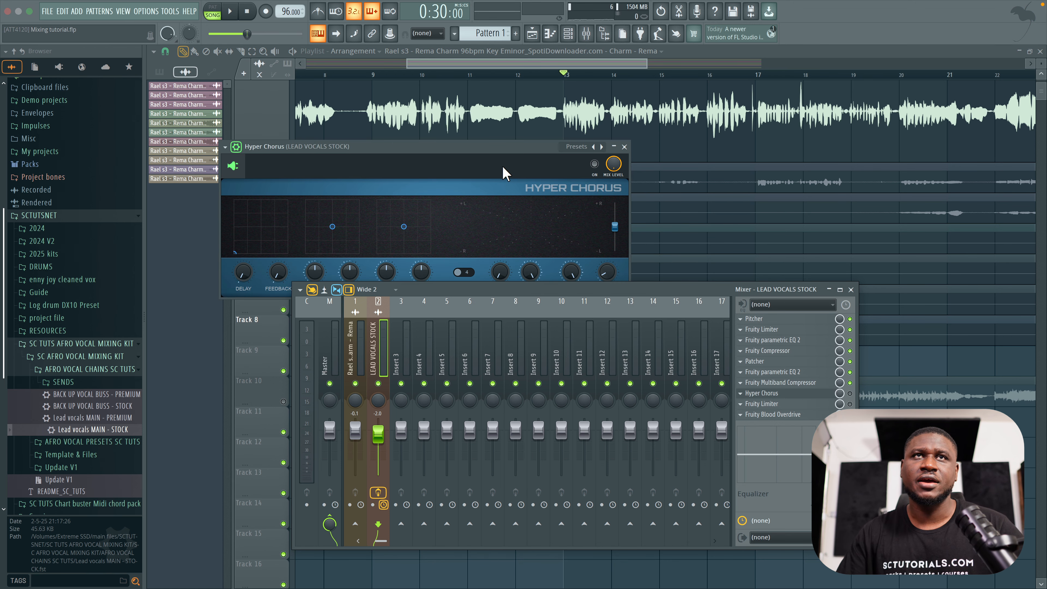
left_click_drag(499, 146, 644, 123)
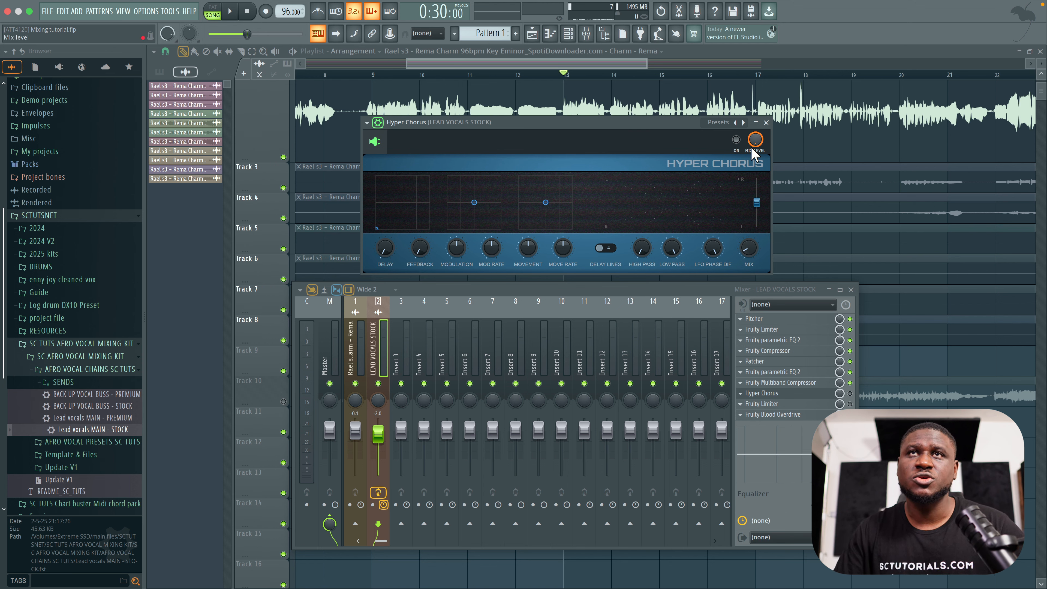
left_click(736, 139)
key("space")
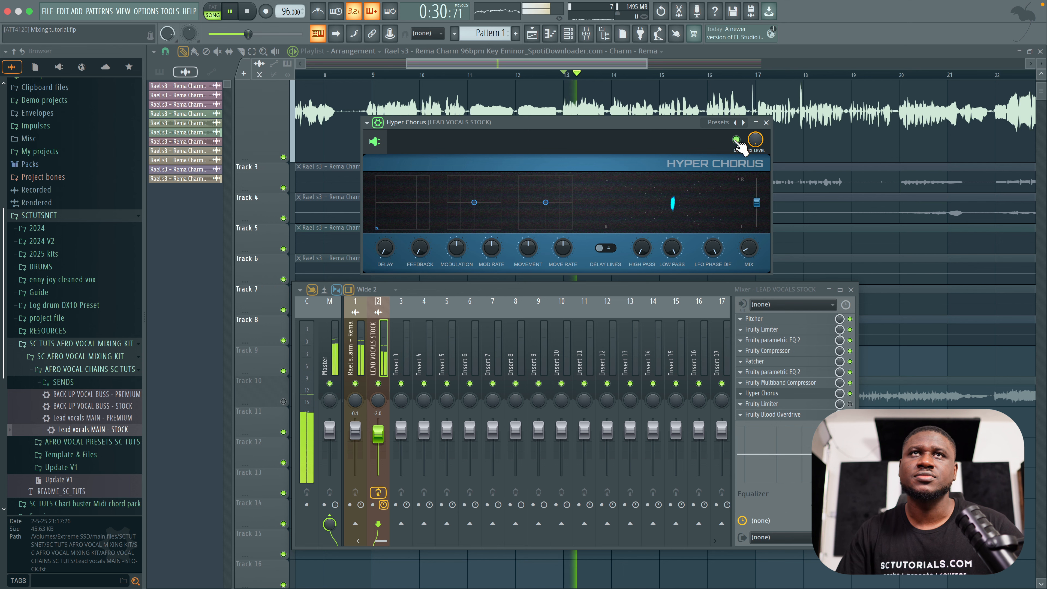
left_click(737, 140)
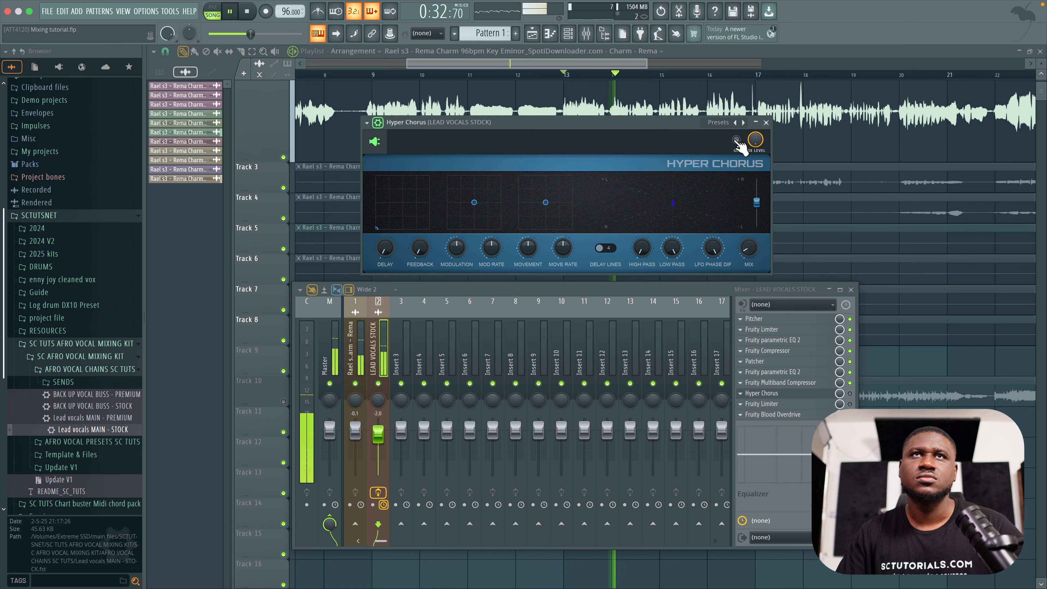
left_click(737, 139)
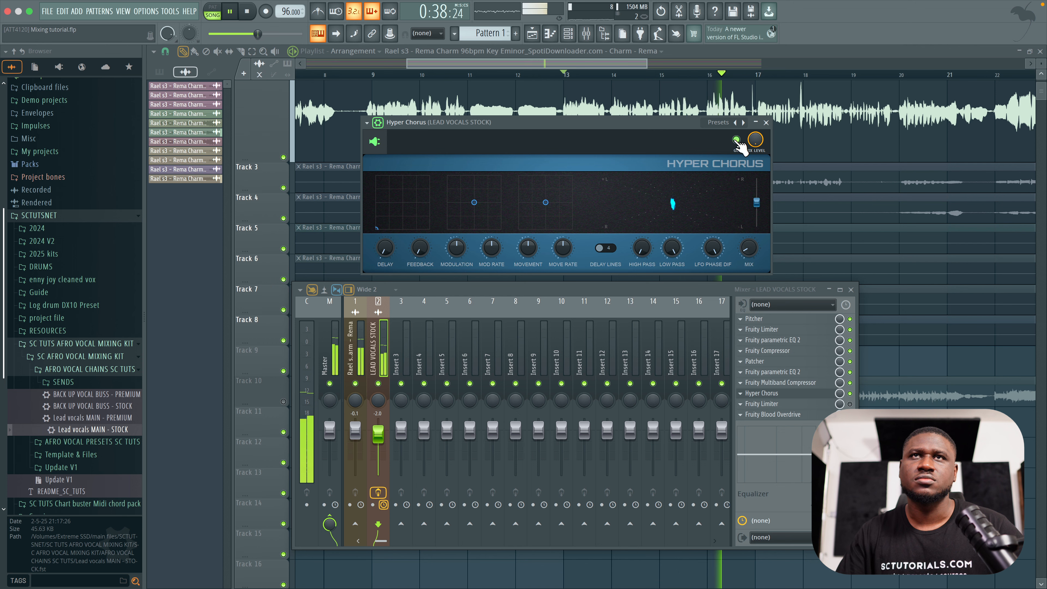
key("space")
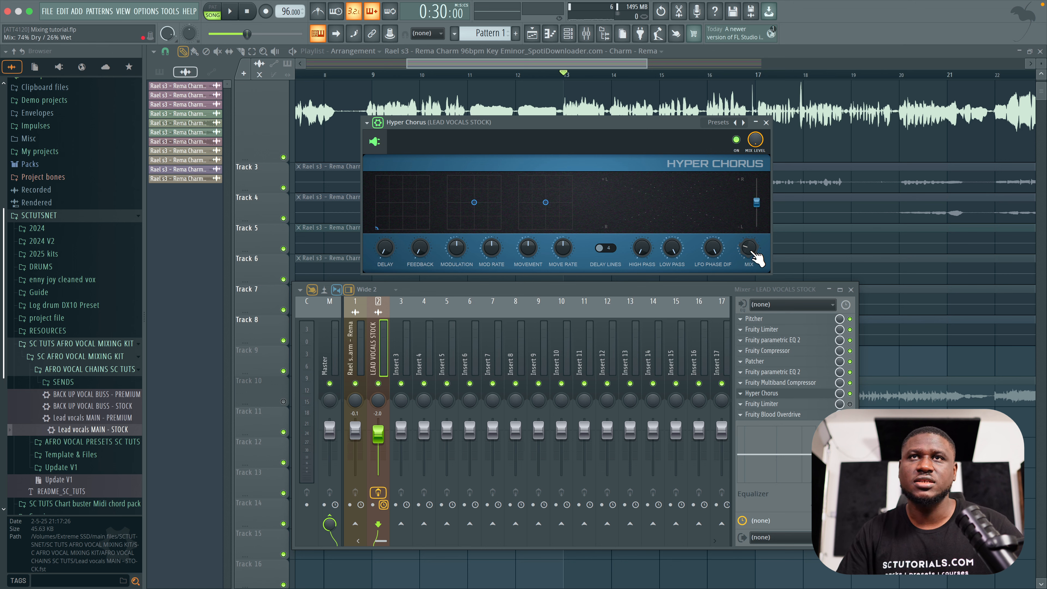
Step: Audition Hyper Chorus at a 26% wet mix, bring the mix back down during playback, and close the plugin
key("space")
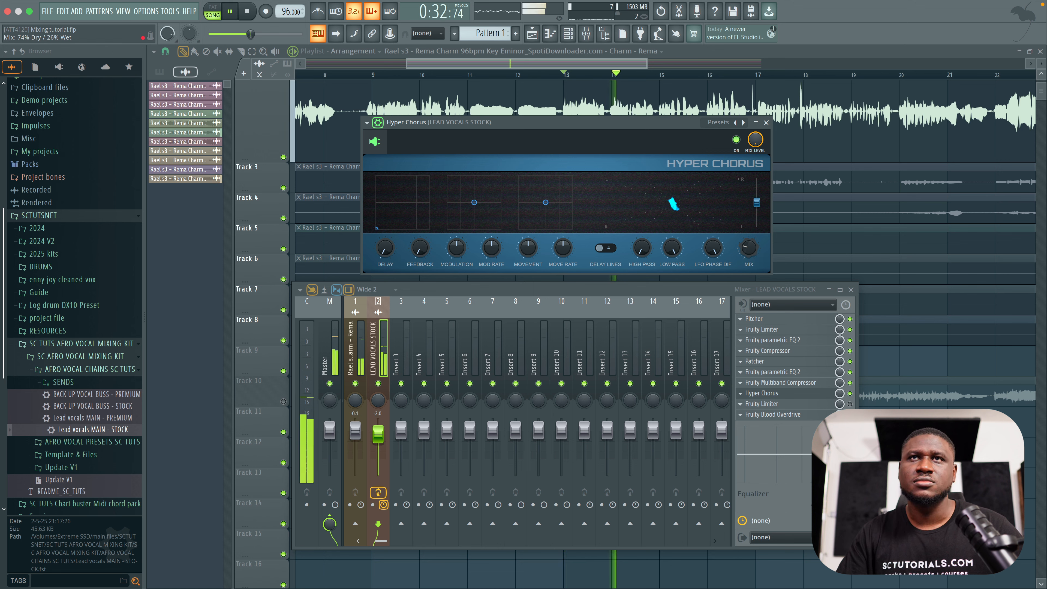
left_click_drag(749, 254, 749, 261)
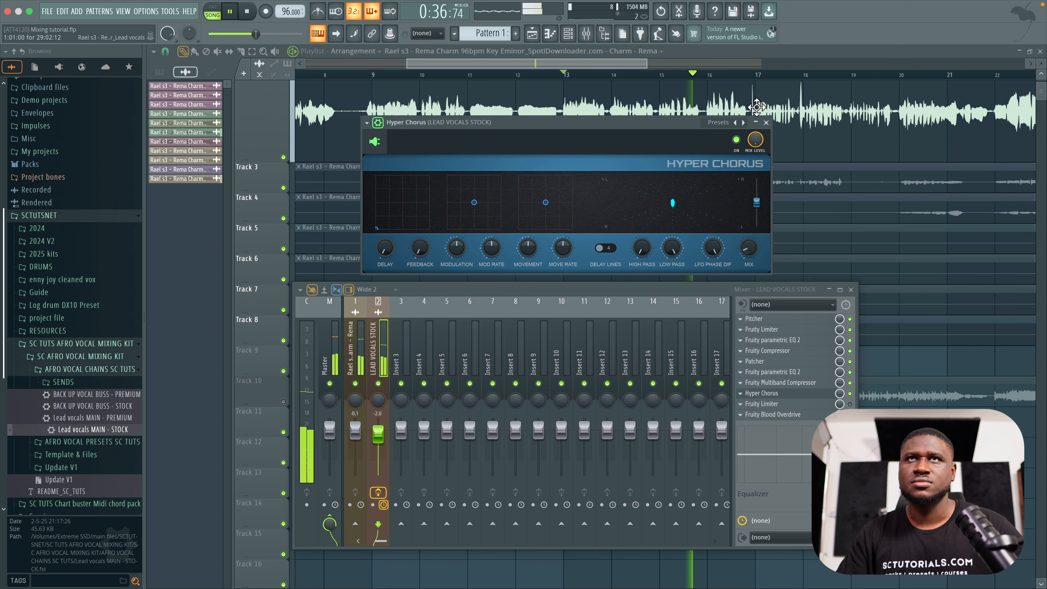
left_click(766, 123)
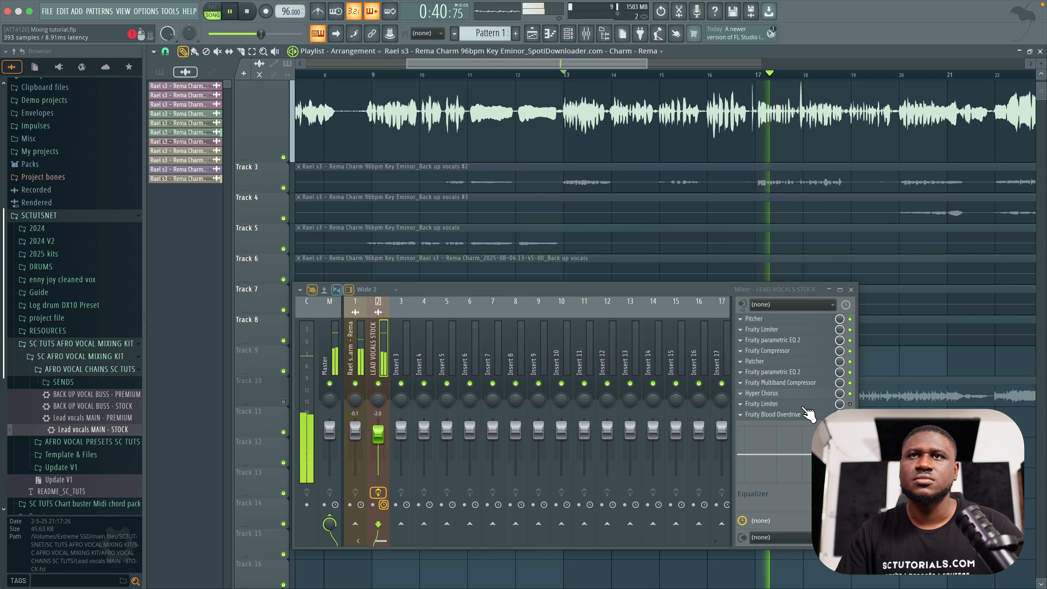
key("space")
Step: Open the second Fruity Limiter in the lead vocal chain, enable it, and set its gain to 2.0 dB while auditioning
left_click(811, 404)
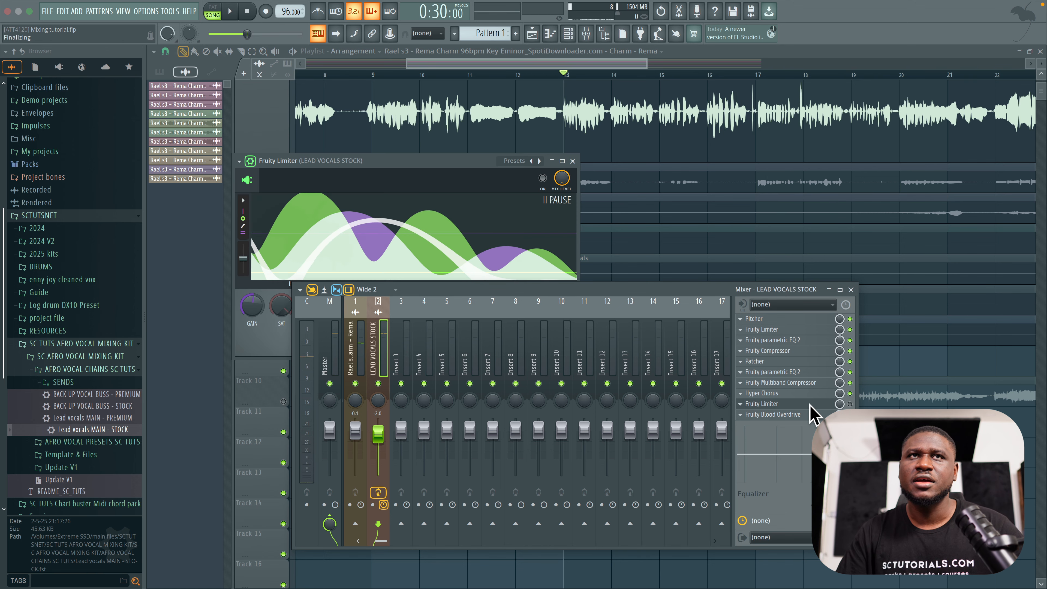
left_click_drag(464, 162, 649, 88)
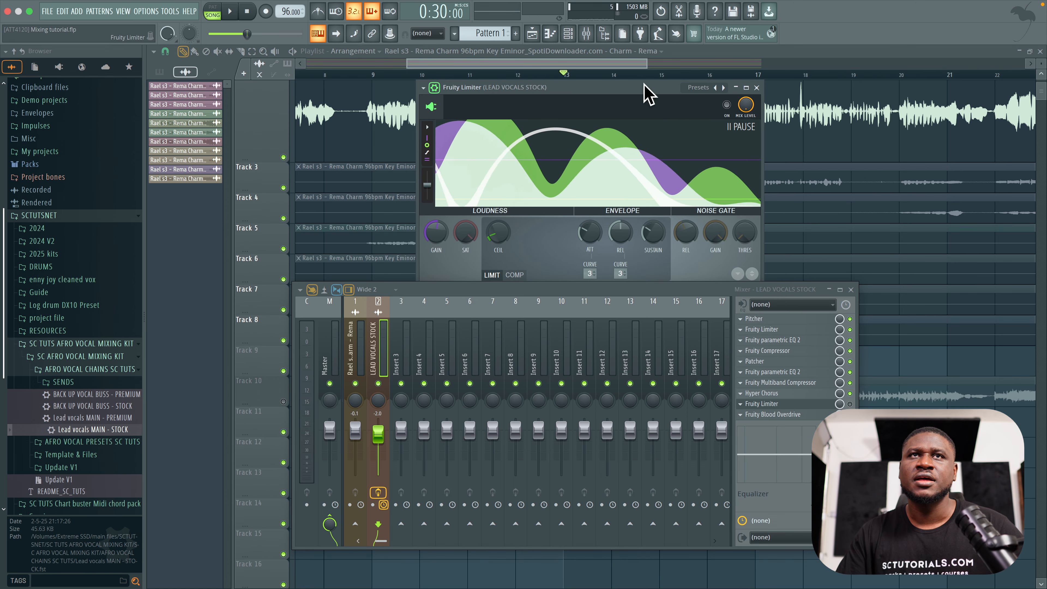
left_click(850, 404)
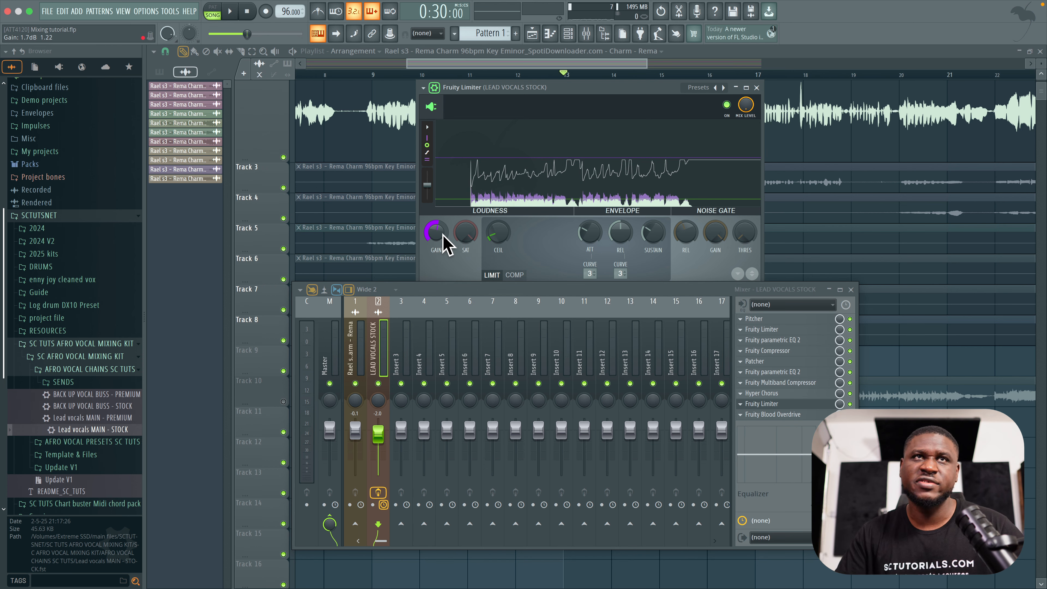
key("space")
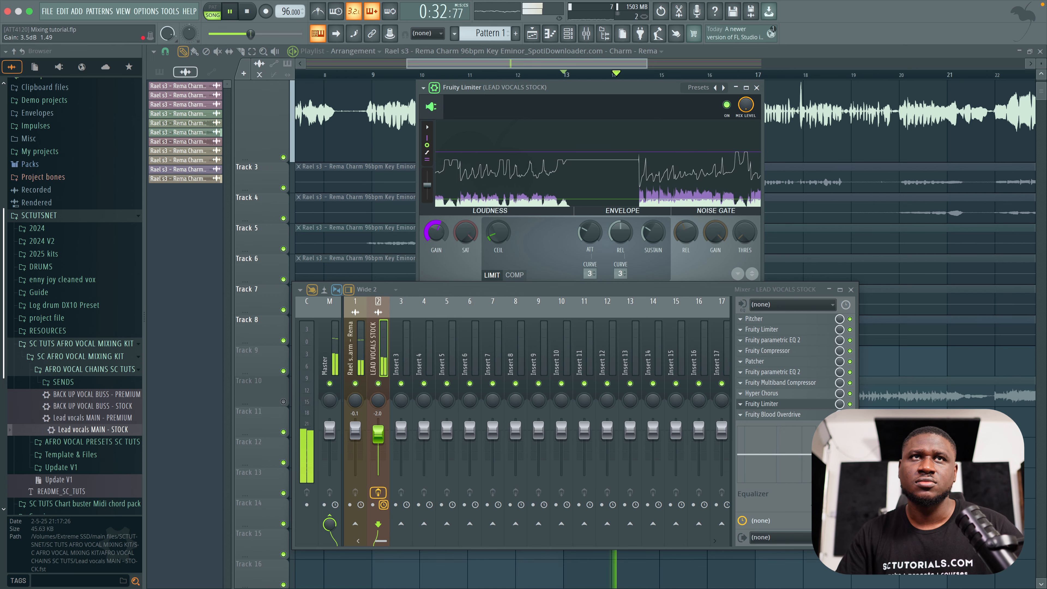
left_click_drag(440, 238, 441, 242)
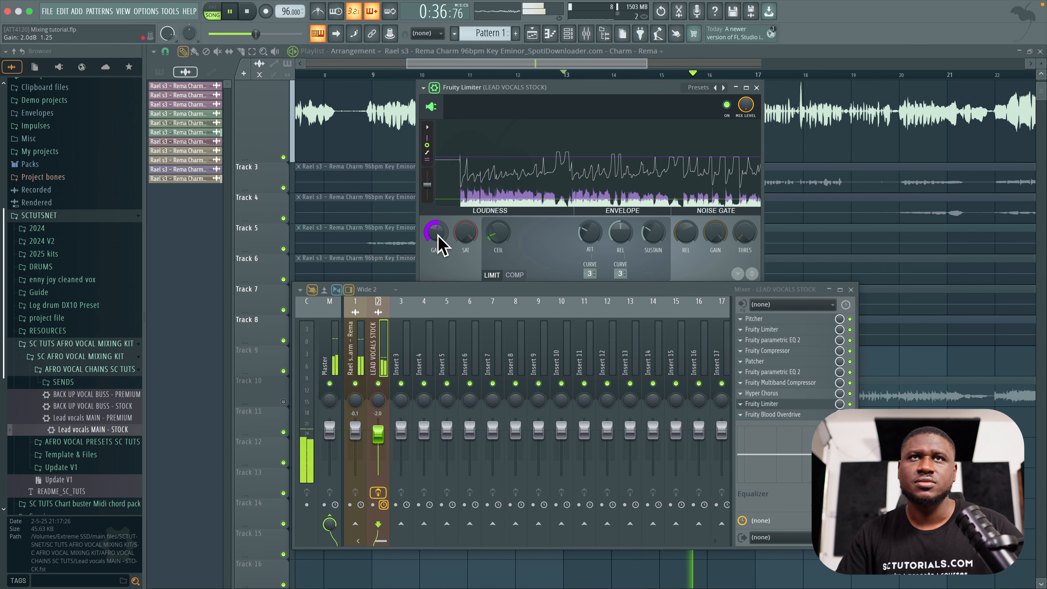
Step: Check the limiter's COMP settings, return it to LIMIT mode, stop playback, and bypass the limiter
left_click(513, 275)
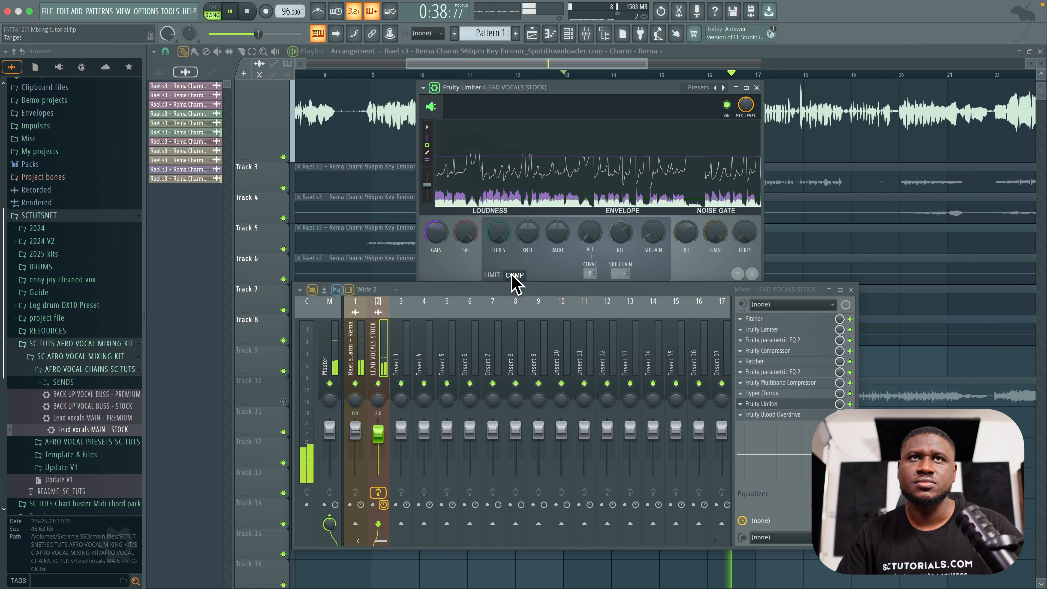
left_click(490, 274)
key("space")
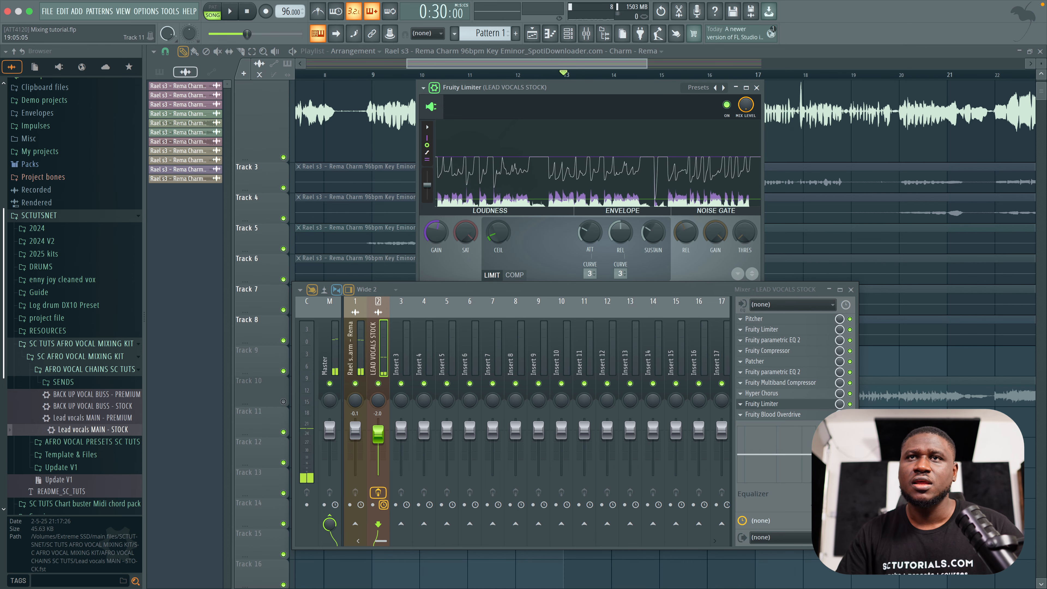
left_click(850, 404)
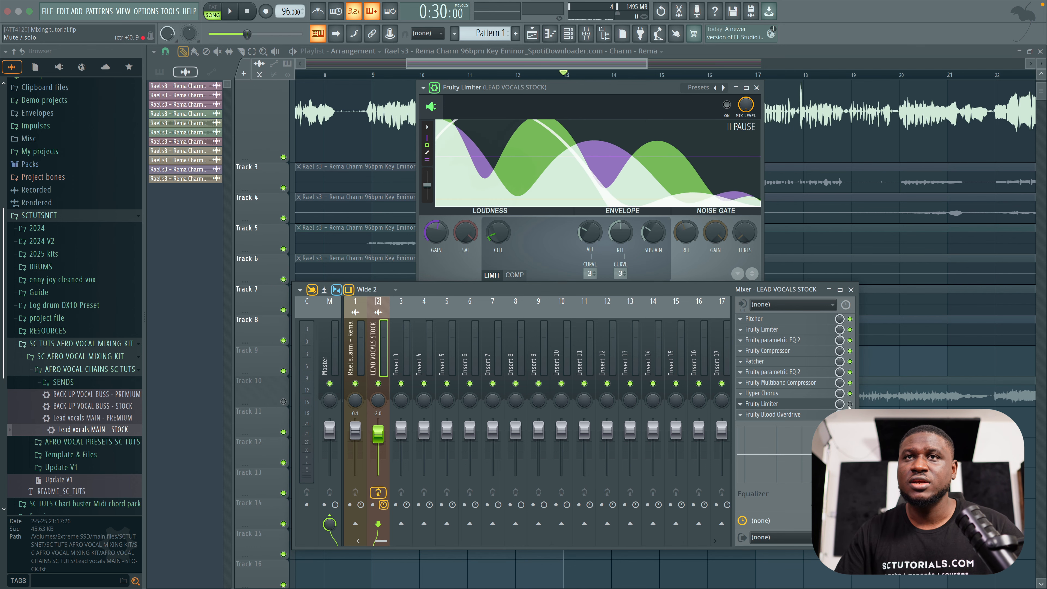
Step: Open Fruity Blood Overdrive in the lead vocal chain and compare the vocal with the overdrive bypassed and enabled
left_click(771, 415)
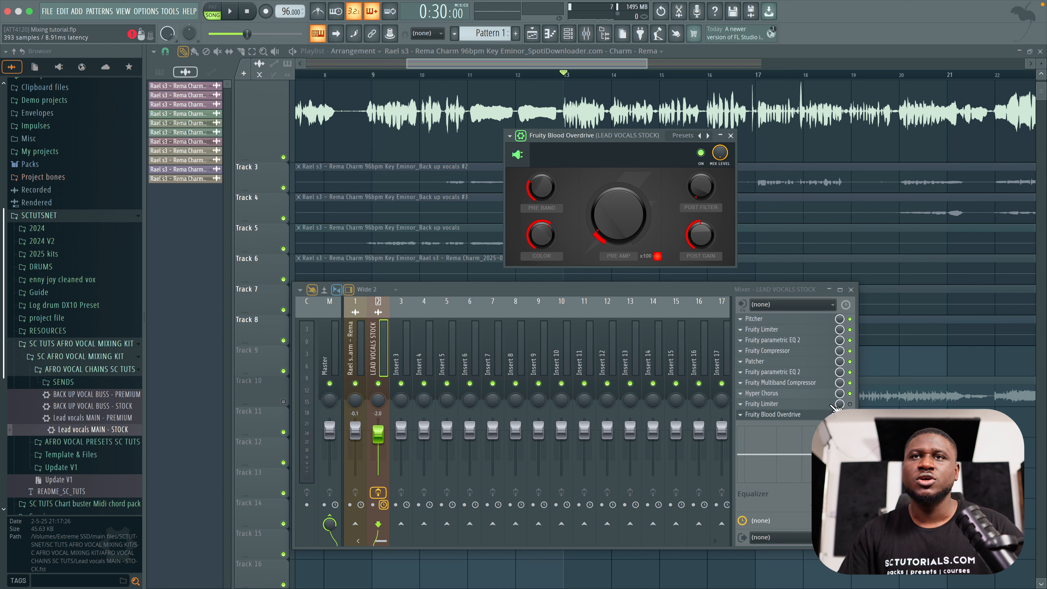
key("space")
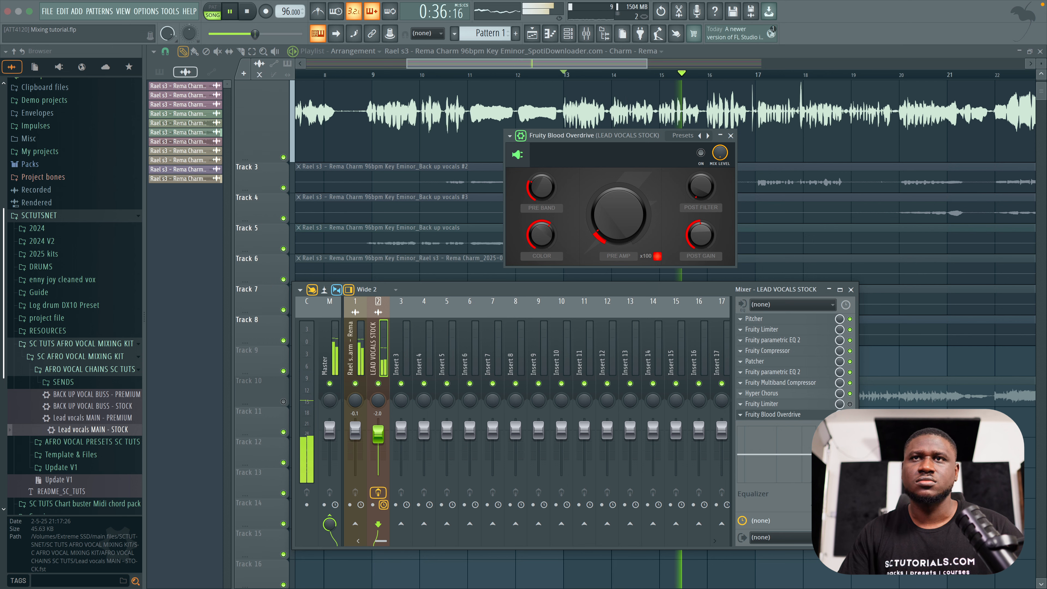
key("space")
key("space")
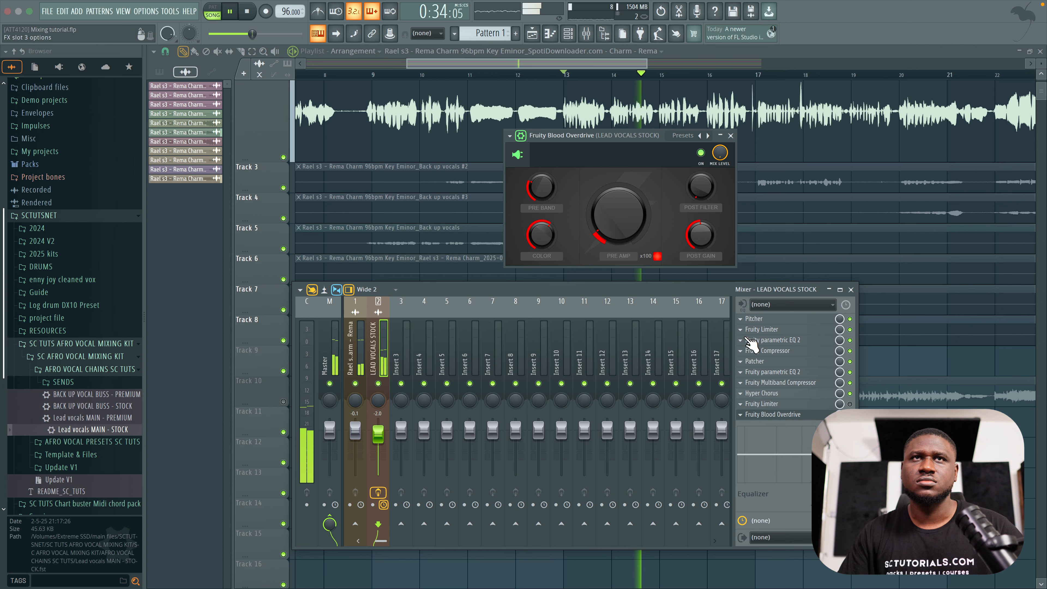
key("space")
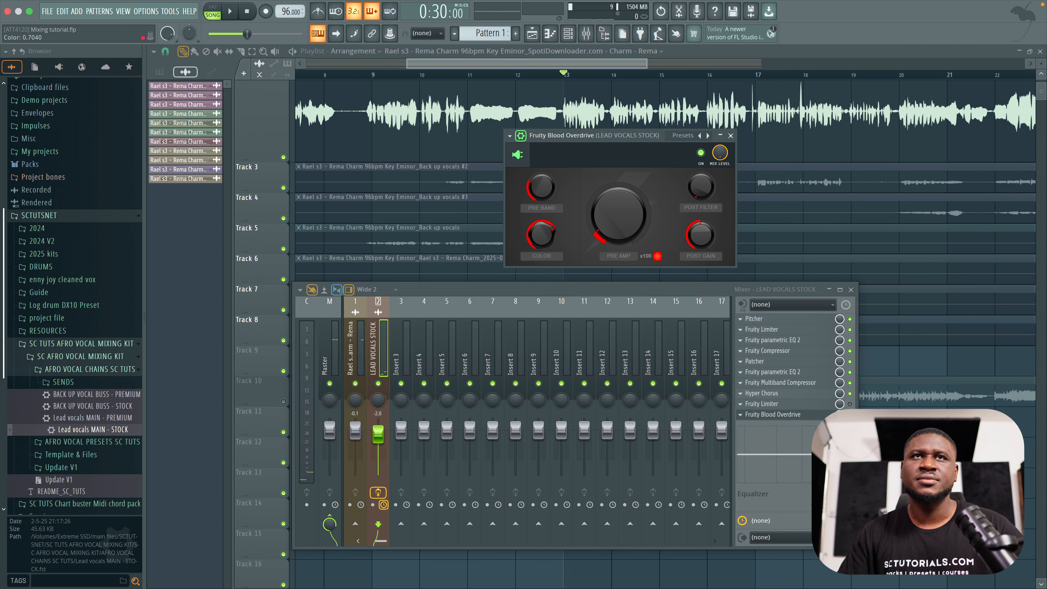
Step: Audition high and low Color amounts on the overdrive, raise Color again, and set the preamp to 0.1305
key("space")
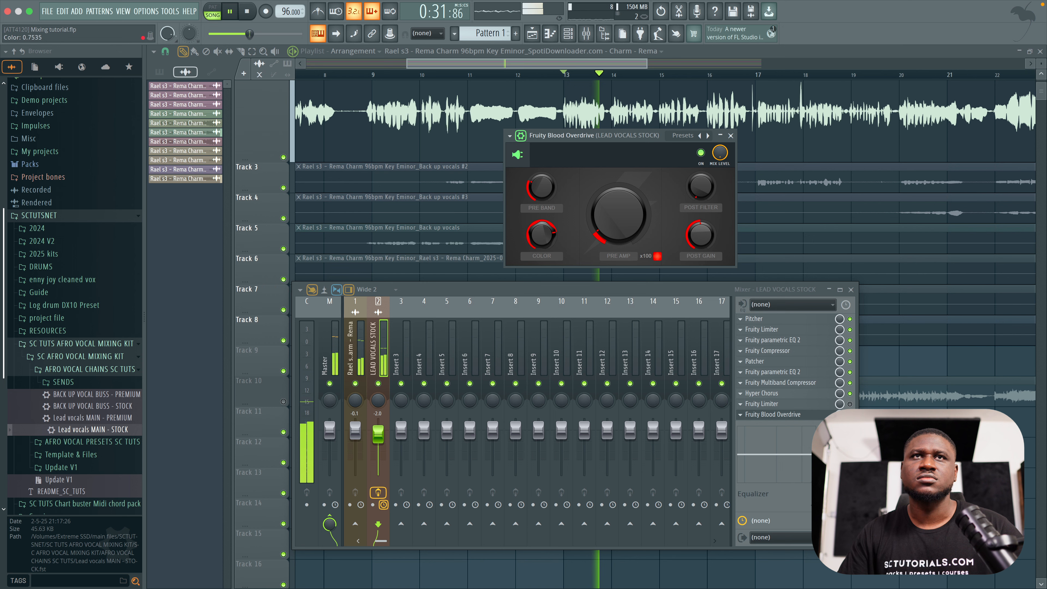
key("space")
key("space")
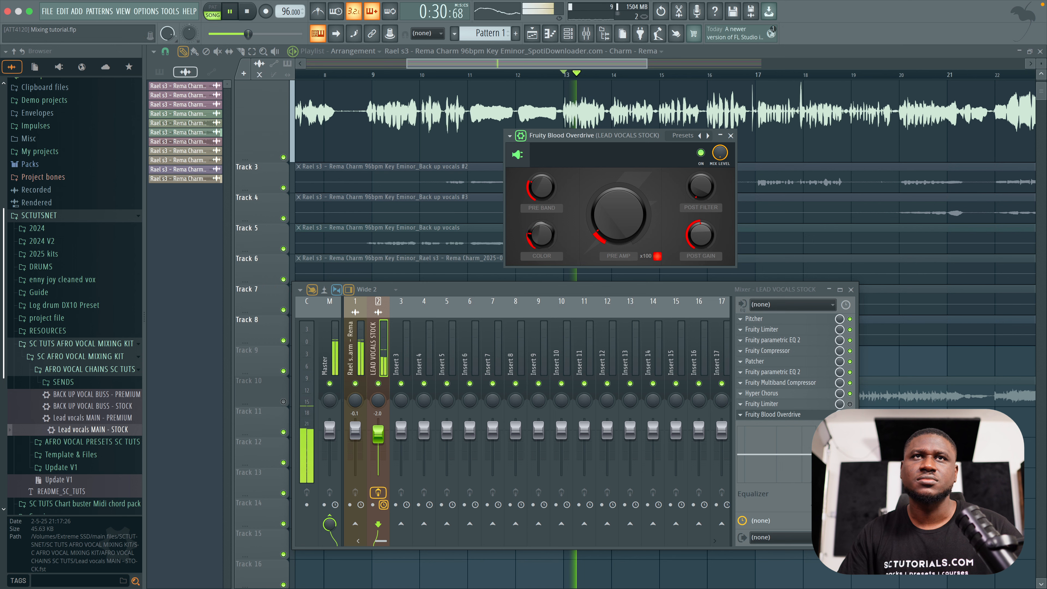
left_click_drag(533, 237, 533, 208)
key("space")
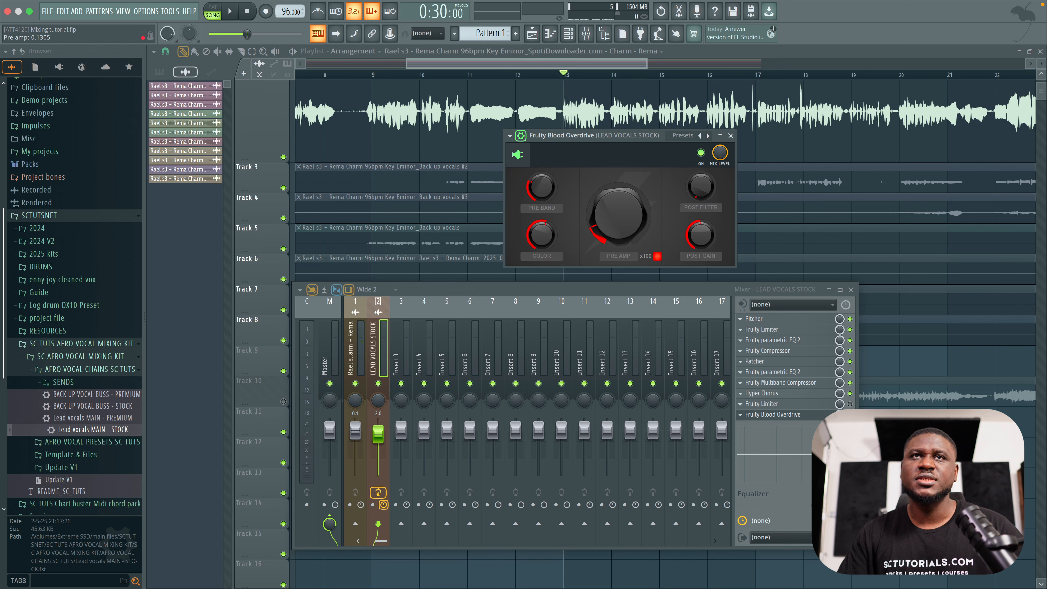
Step: Fine-tune the preamp amount on Fruity Blood Overdrive in the lead vocal chain while auditioning the vocal
left_click_drag(619, 215, 619, 217)
key("space")
key("space")
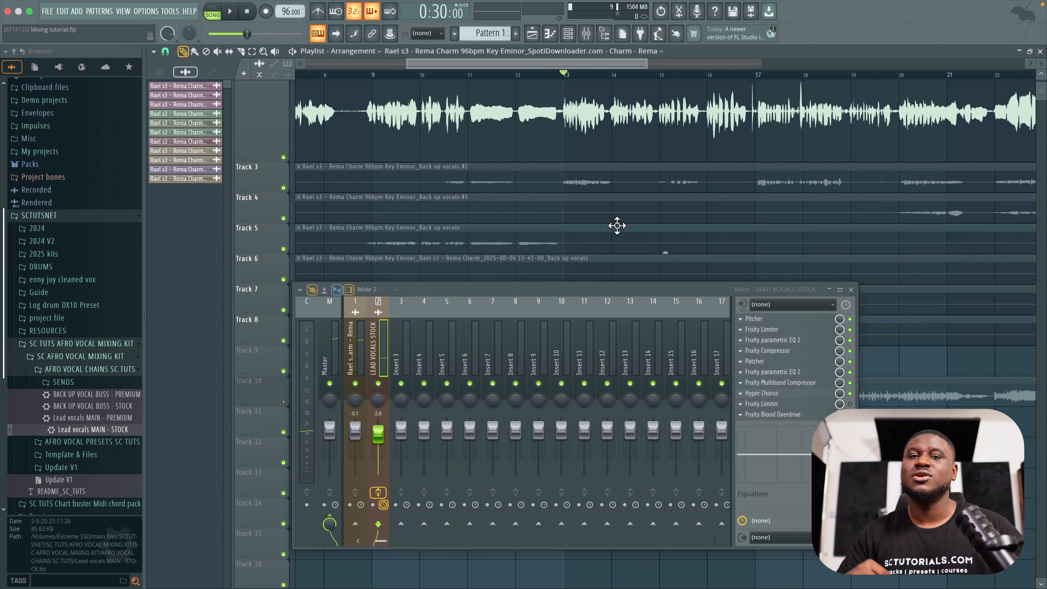
Step: Review the settings of Pitcher and the first Fruity Limiter in the lead vocal chain
left_click(776, 319)
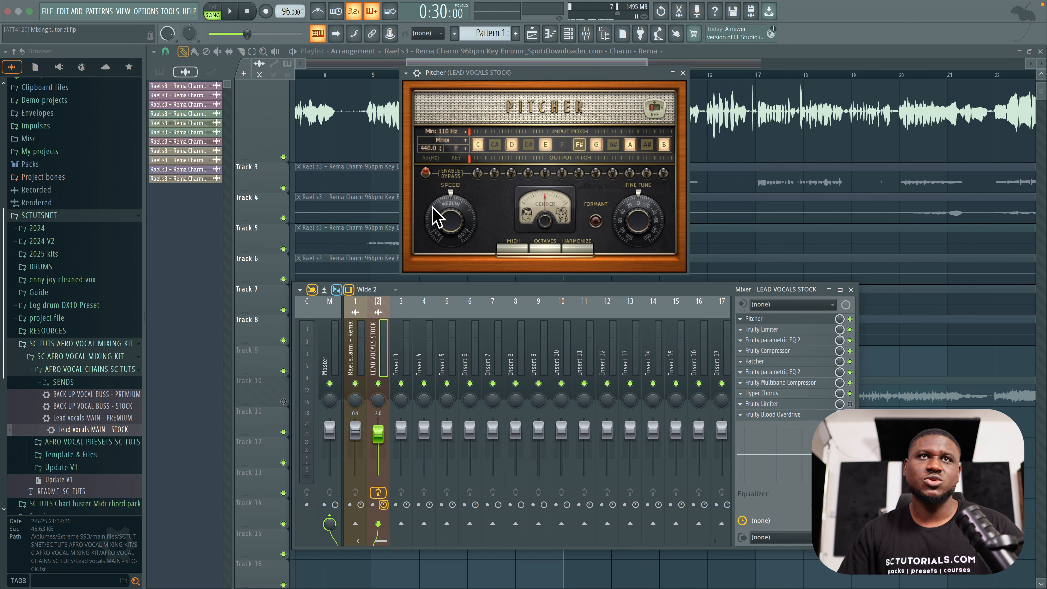
left_click(674, 73)
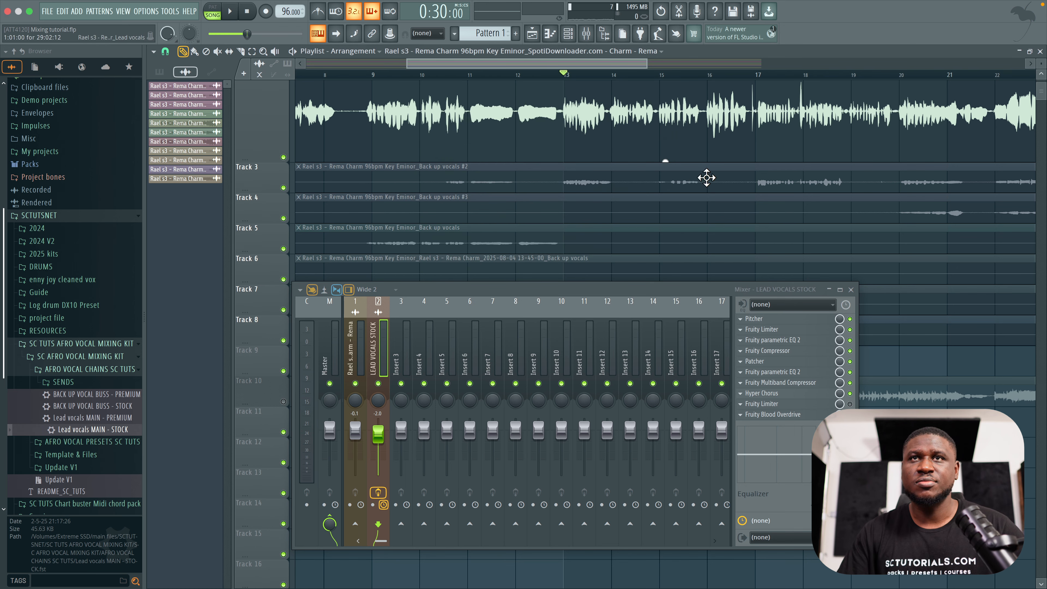
left_click(808, 330)
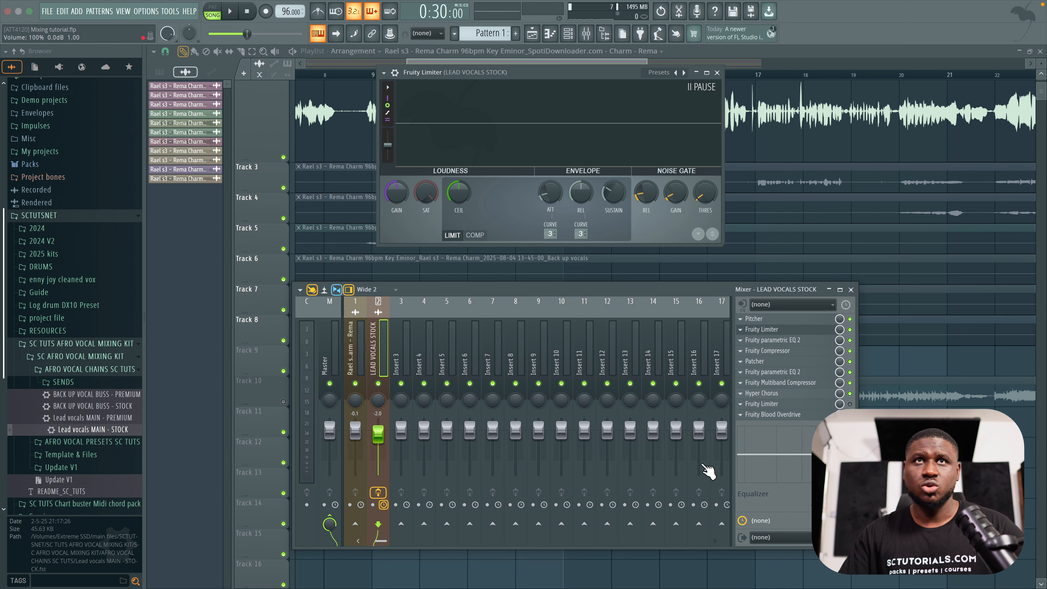
left_click(717, 73)
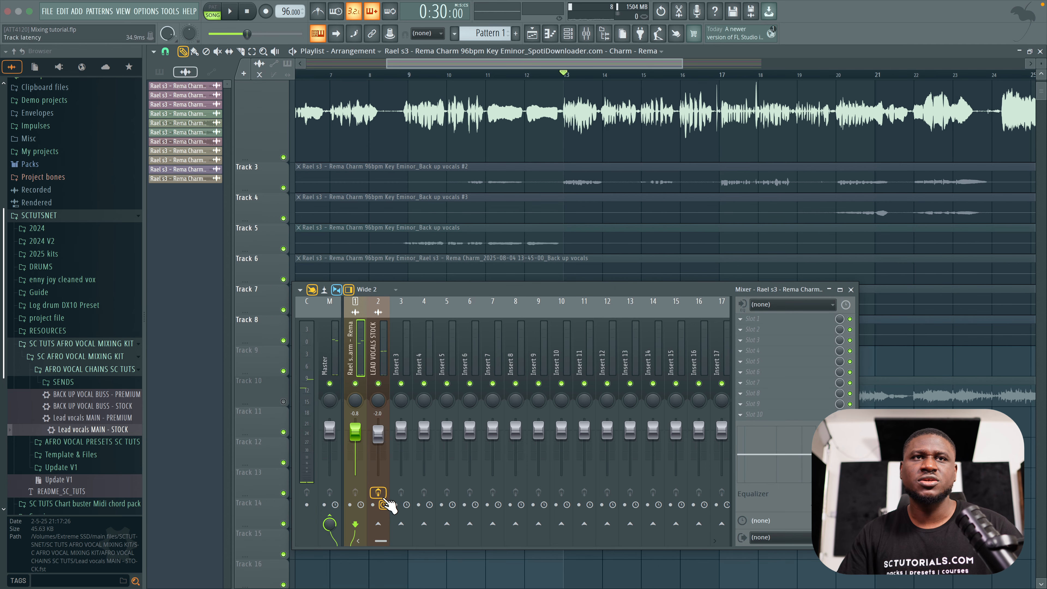
Step: Audition the vocal against the instrumental, set the instrumental track's level to -1.5 dB, and save the project
key("space")
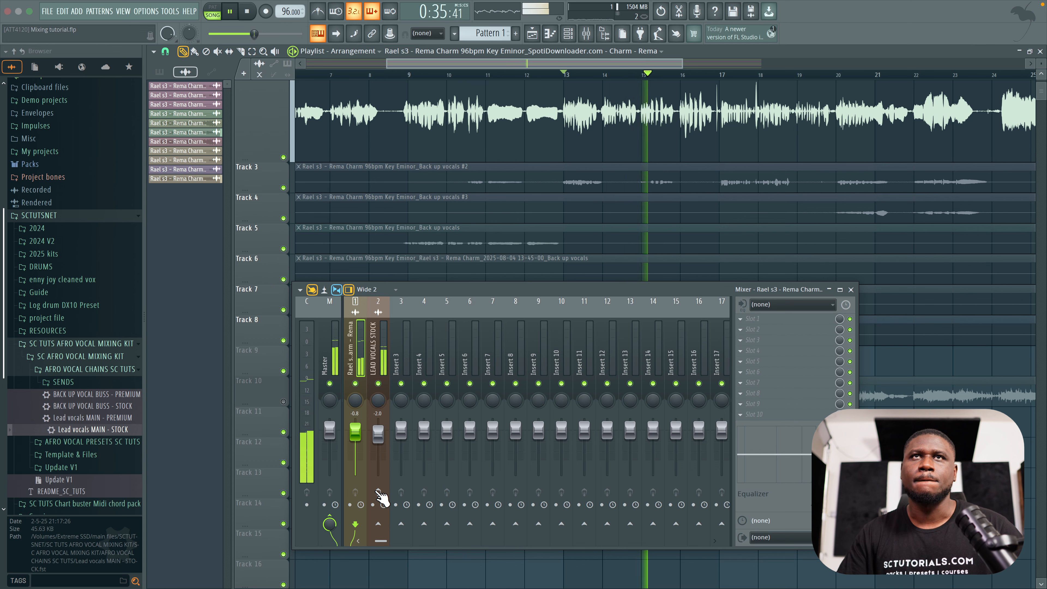
key("space")
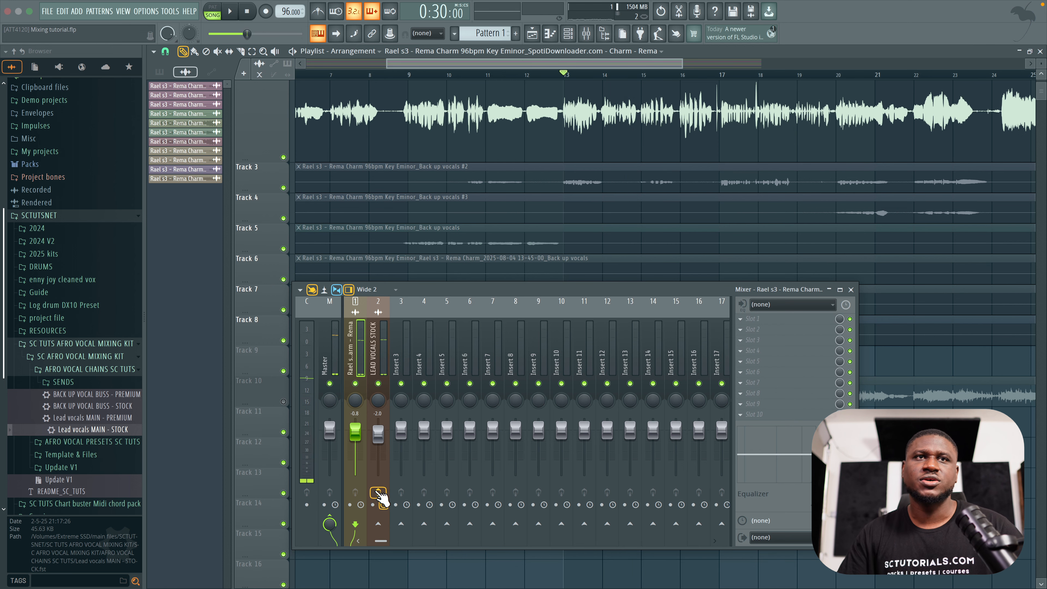
key("space")
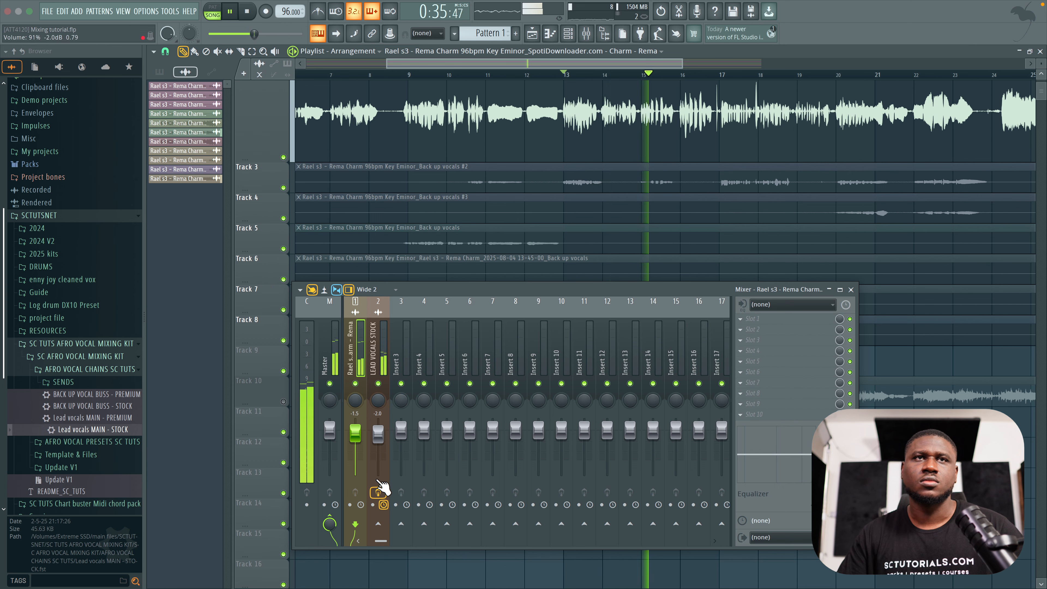
key("space")
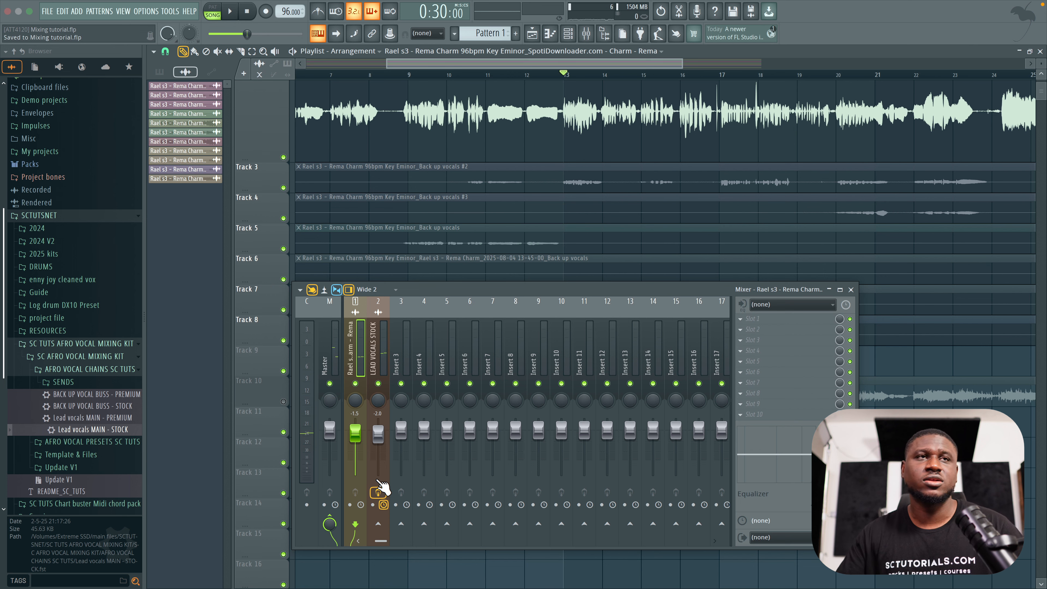
Step: Load the "Parallel comp send - STOCK" chain from the SENDS folder onto mixer insert 3
left_click(387, 385)
left_click(63, 382)
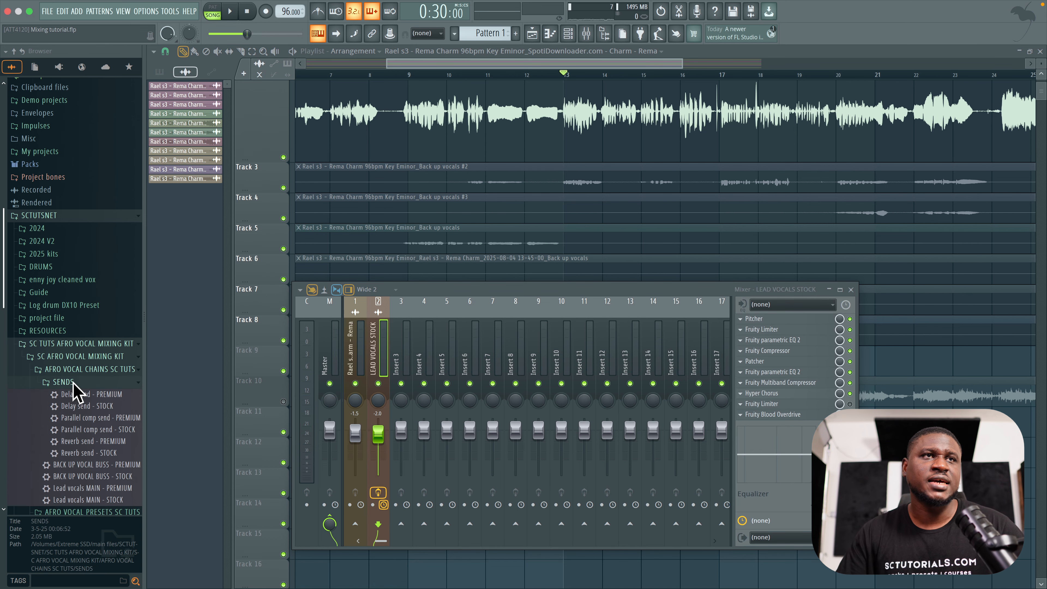
scroll(76, 393, "down", 3)
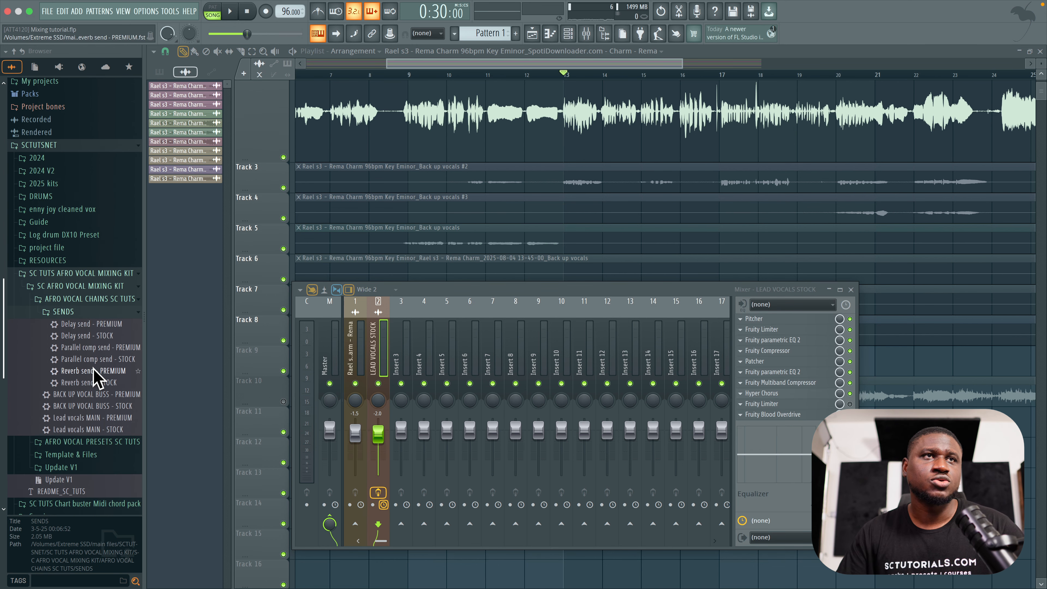
left_click(84, 360)
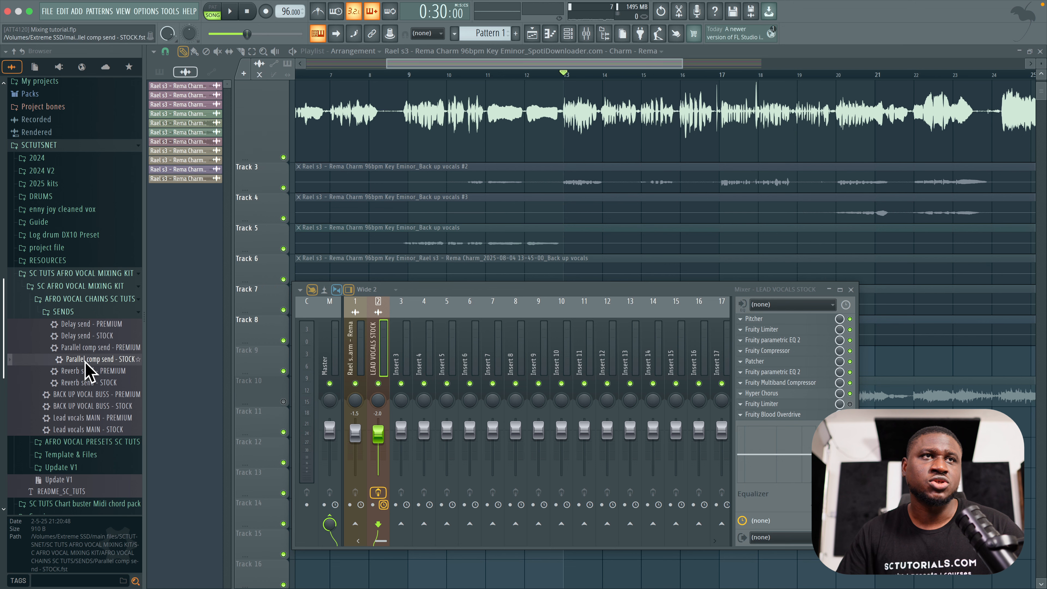
left_click_drag(402, 361, 410, 358)
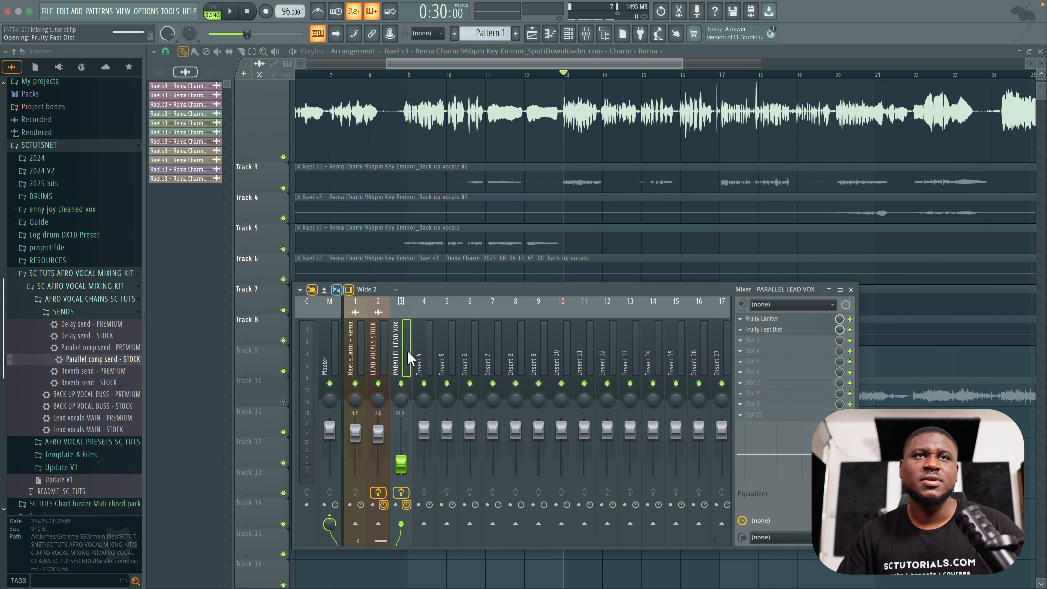
Step: Send the lead vocal track to PARALLEL LEAD VOX and set the parallel track's level to -18.7 dB during playback
left_click(378, 347)
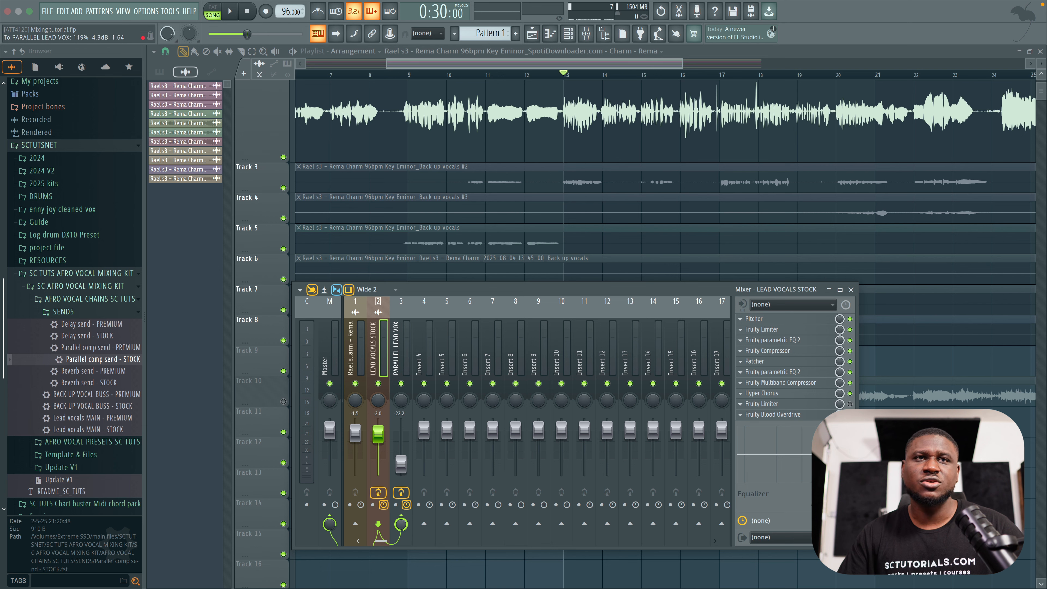
key("space")
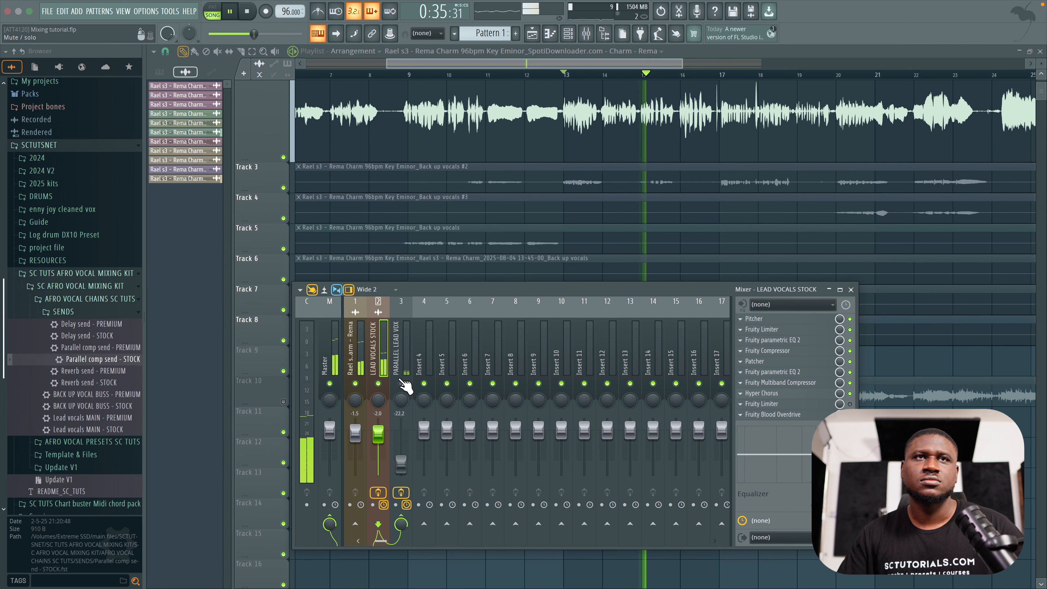
left_click_drag(401, 464, 400, 461)
left_click(388, 359)
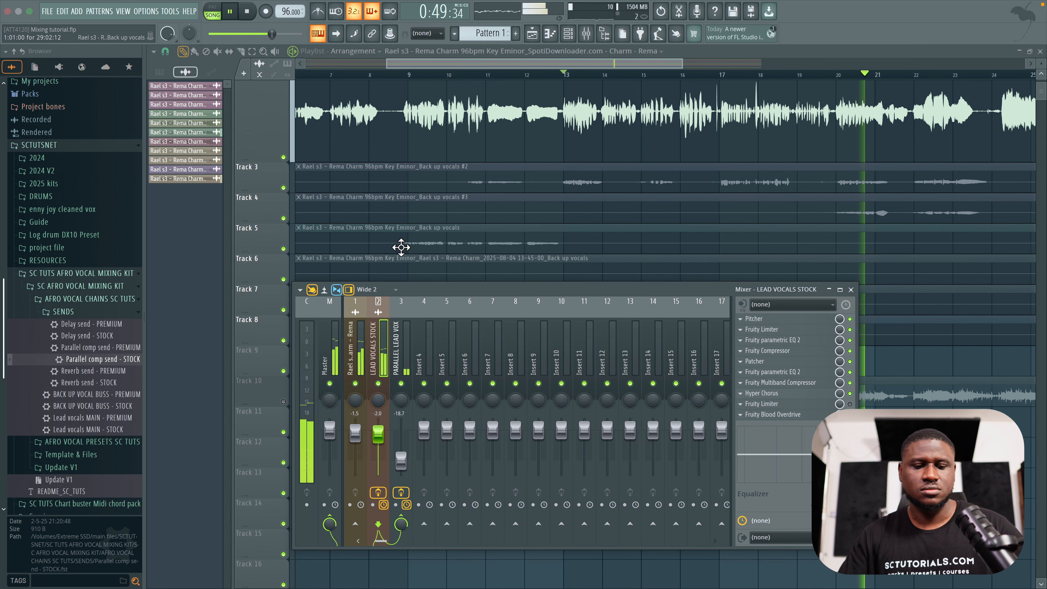
Step: Audition the rest of the vocal with the parallel compression and save the project
scroll(474, 175, "down", 1)
scroll(474, 175, "down", 2)
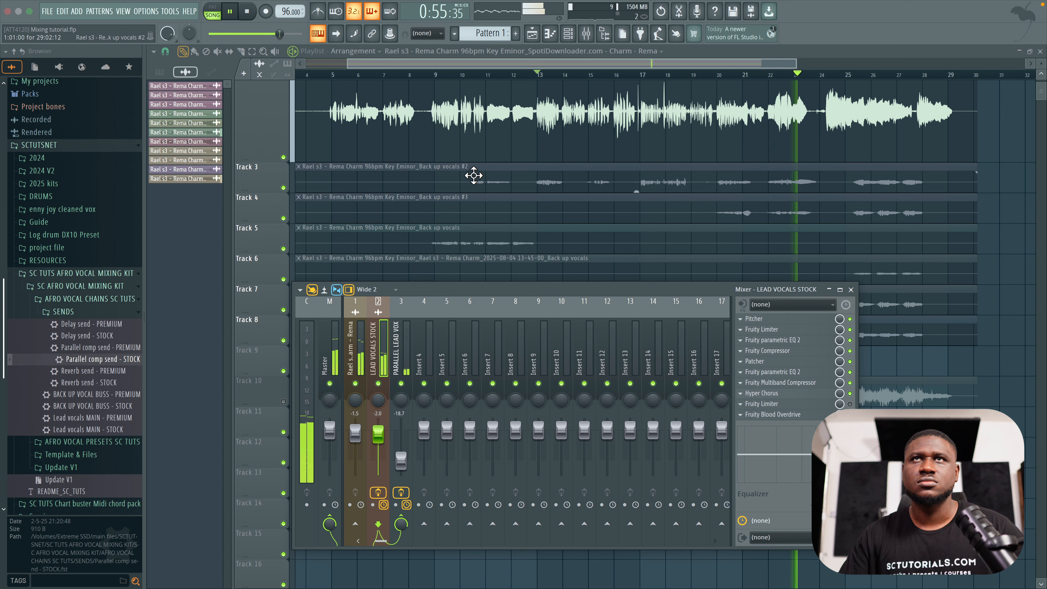
key("super+s")
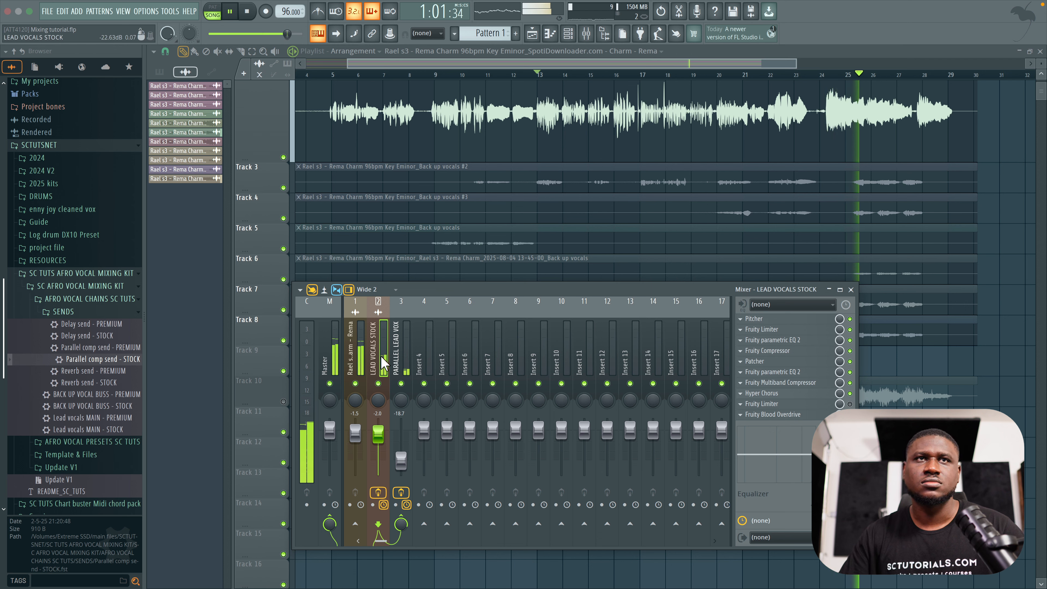
key("space")
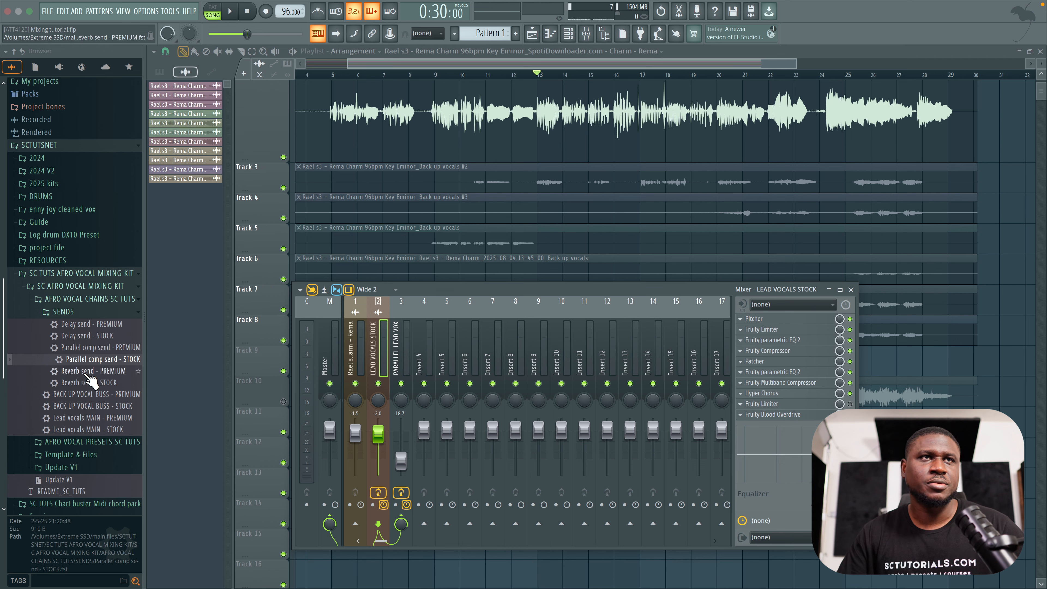
Step: Load the "Reverb send - STOCK" chain onto mixer insert 4 and send the lead vocal track to it
left_click(73, 383)
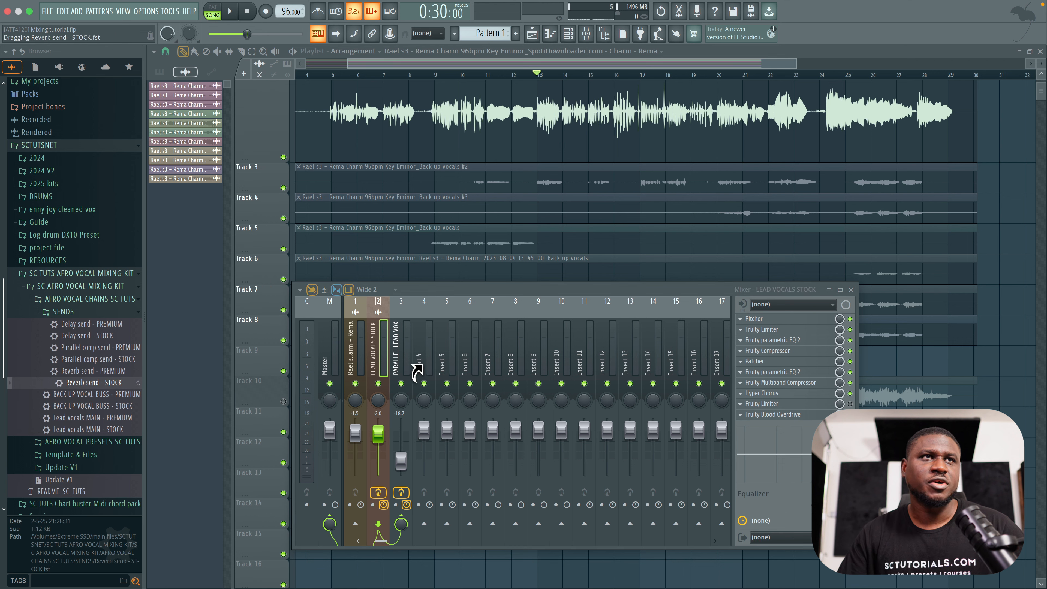
left_click_drag(425, 365, 424, 365)
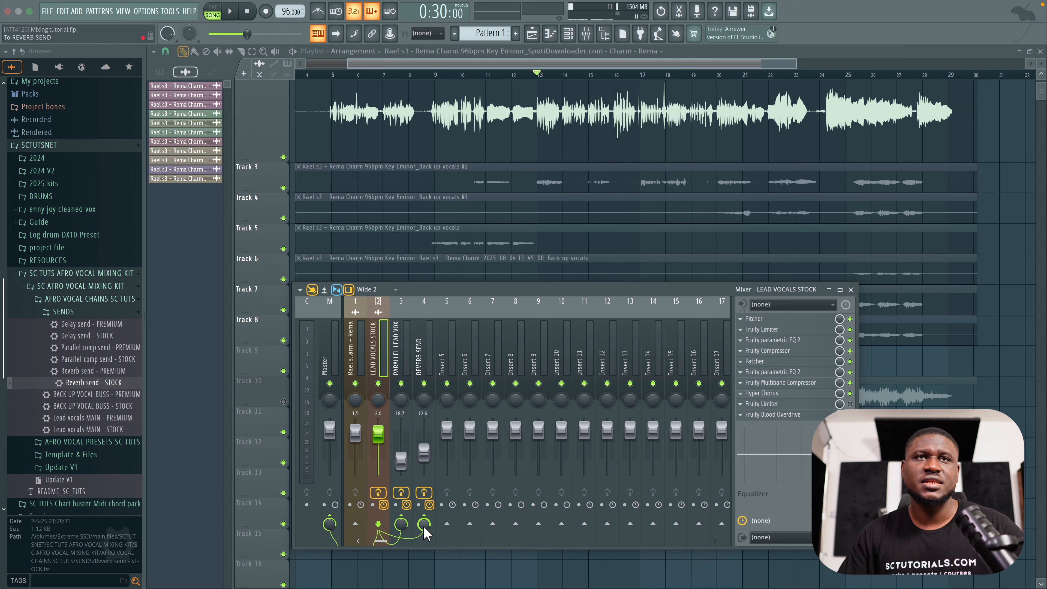
left_click(427, 462)
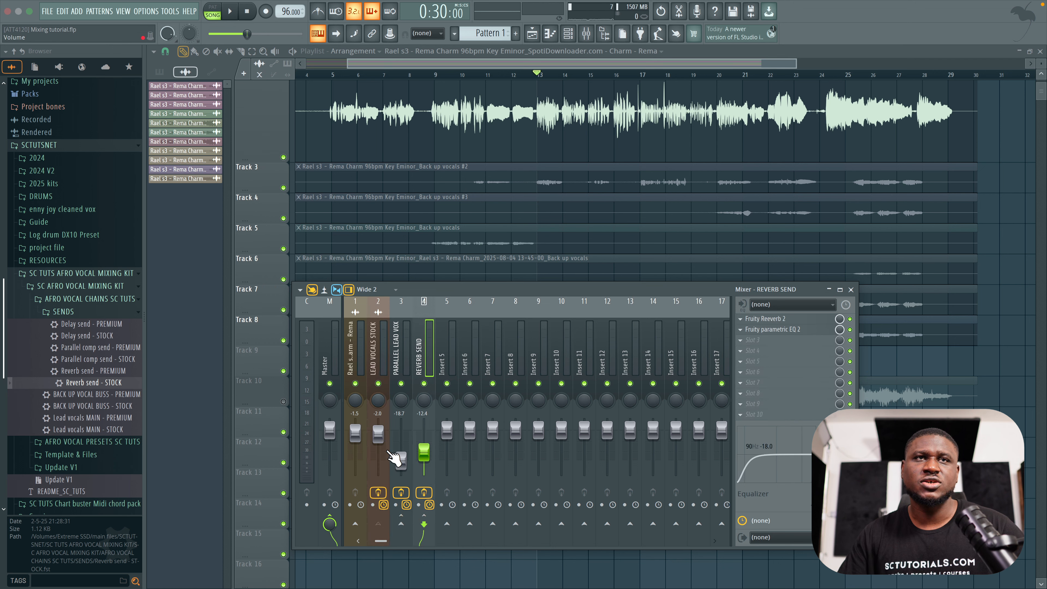
Step: Set the REVERB SEND track's level to -9.3 dB during playback and adjust the lead vocal's send amount to it
left_click(376, 360)
left_click_drag(432, 450, 432, 448)
key("space")
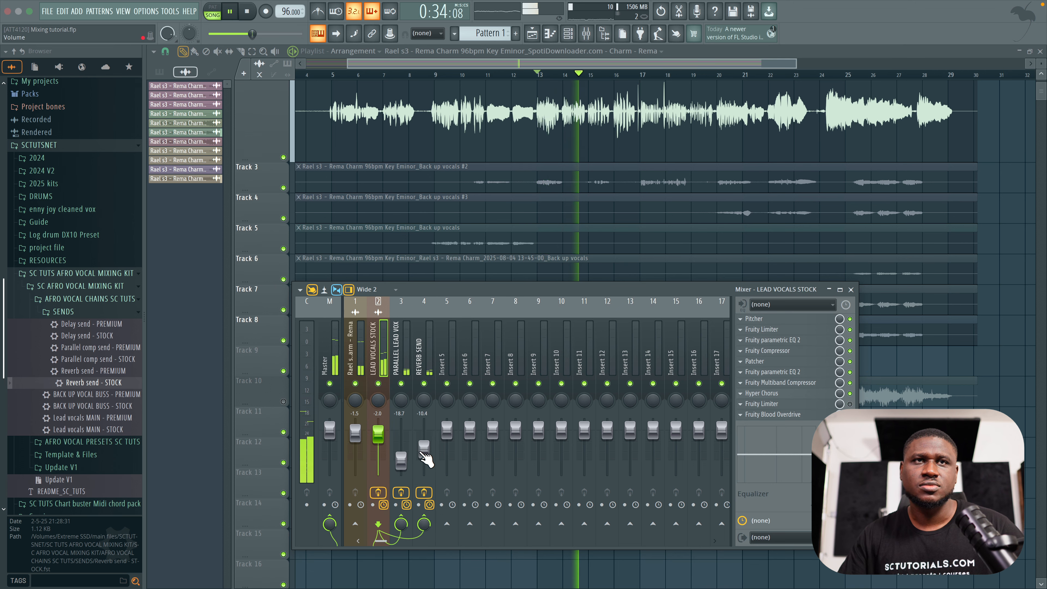
left_click_drag(424, 449, 424, 444)
left_click(380, 358)
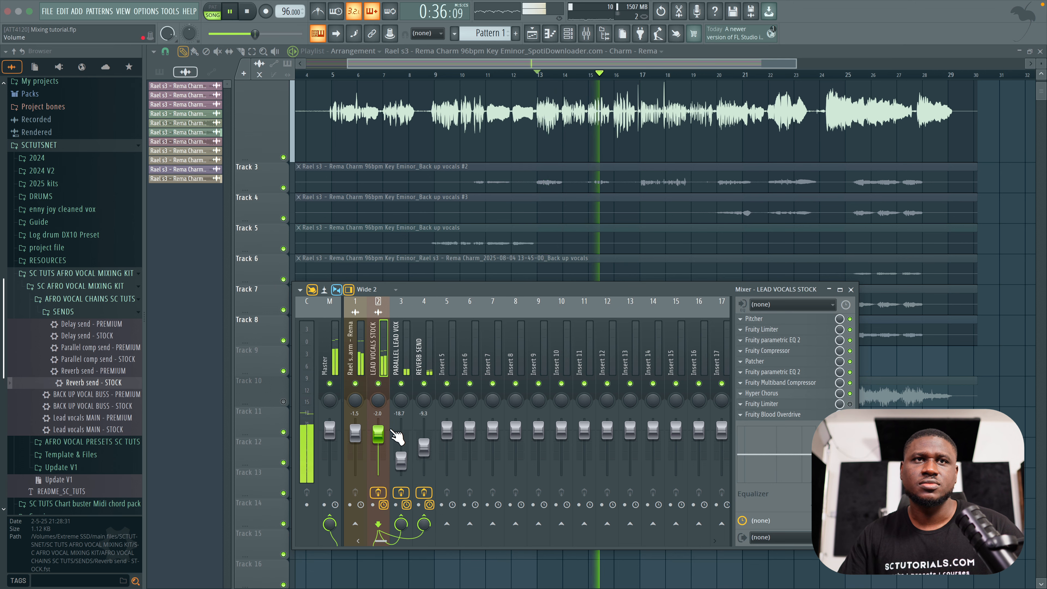
left_click_drag(423, 526, 423, 525)
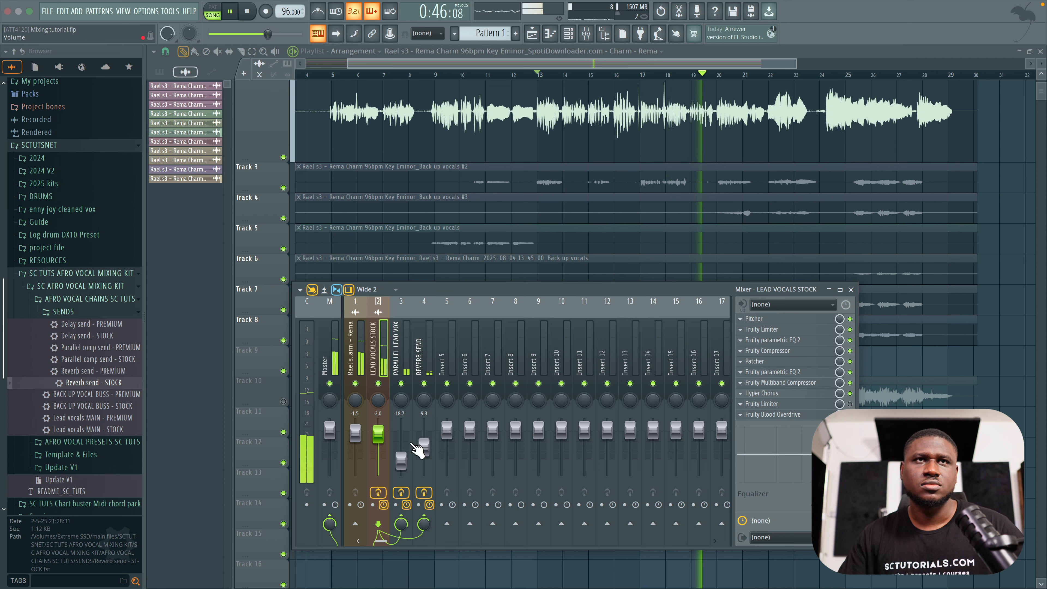
Step: Check the parallel and lead vocal tracks during playback, and audition the song again from about bar 24
left_click(398, 363)
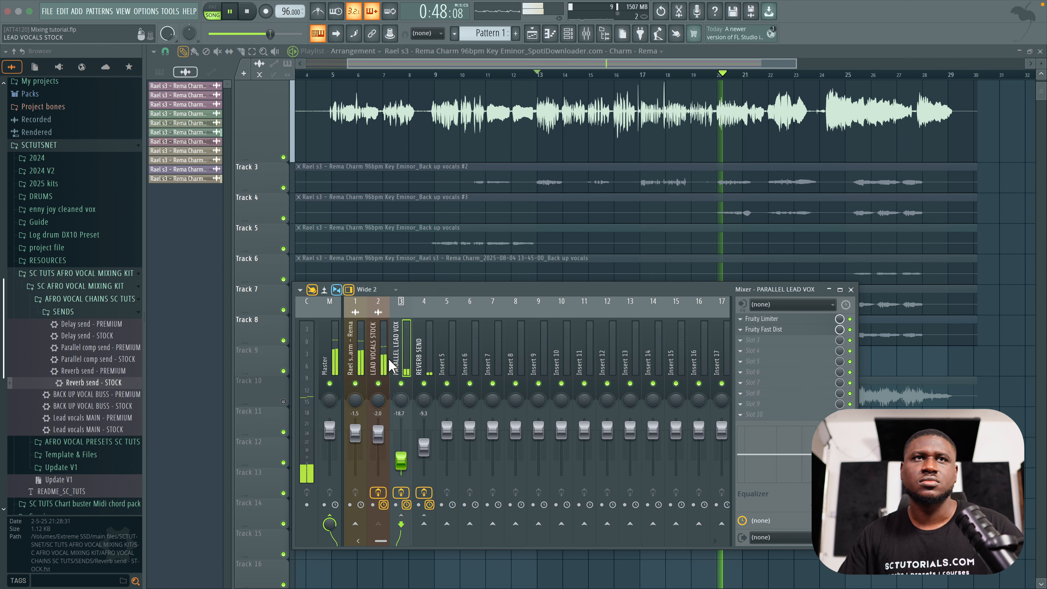
left_click(387, 365)
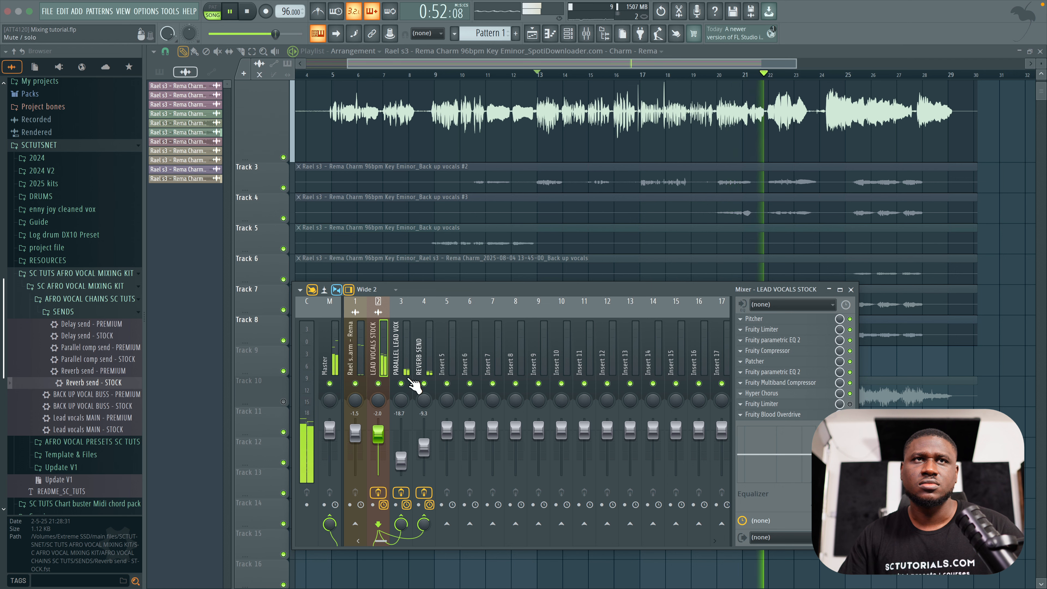
key("space")
left_click(820, 75)
key("space")
key("space")
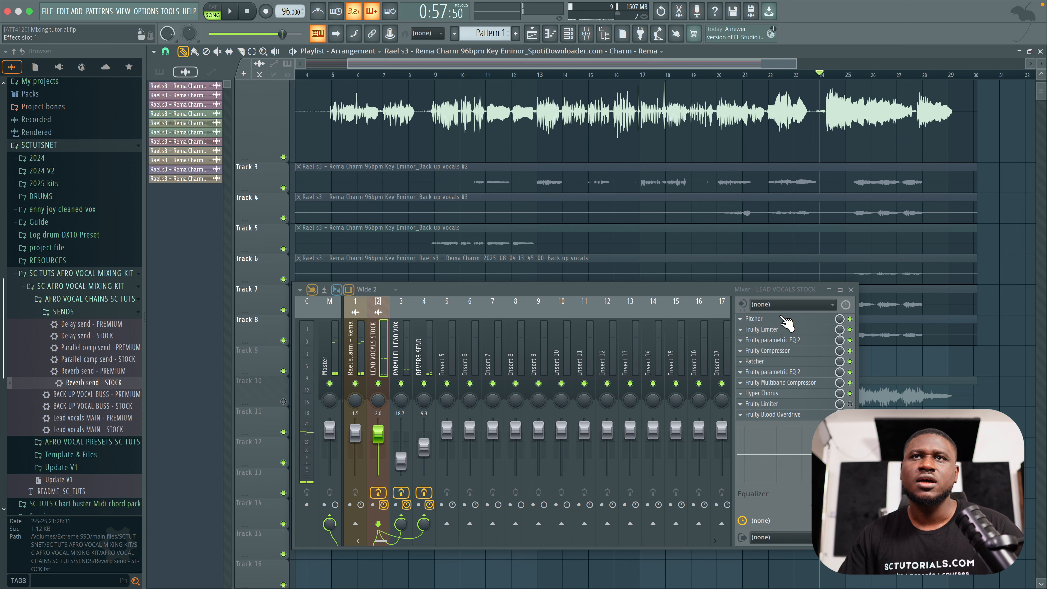
Step: Open the first Fruity Limiter in the lead vocal chain and adjust its noise gate threshold while auditioning
left_click(777, 330)
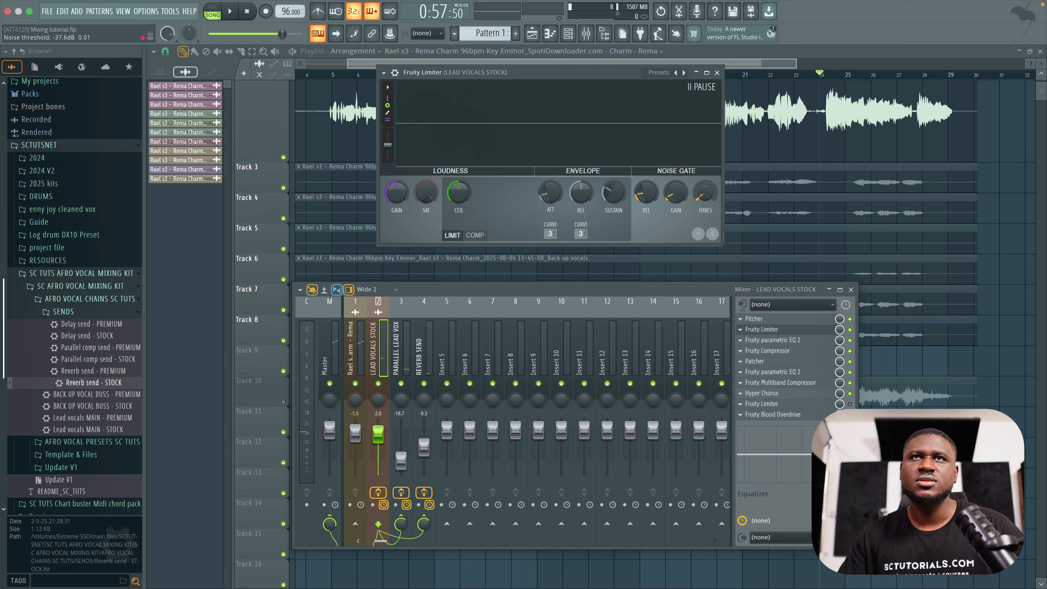
key("space")
key("space")
key("space")
key("space")
left_click_drag(706, 196, 706, 192)
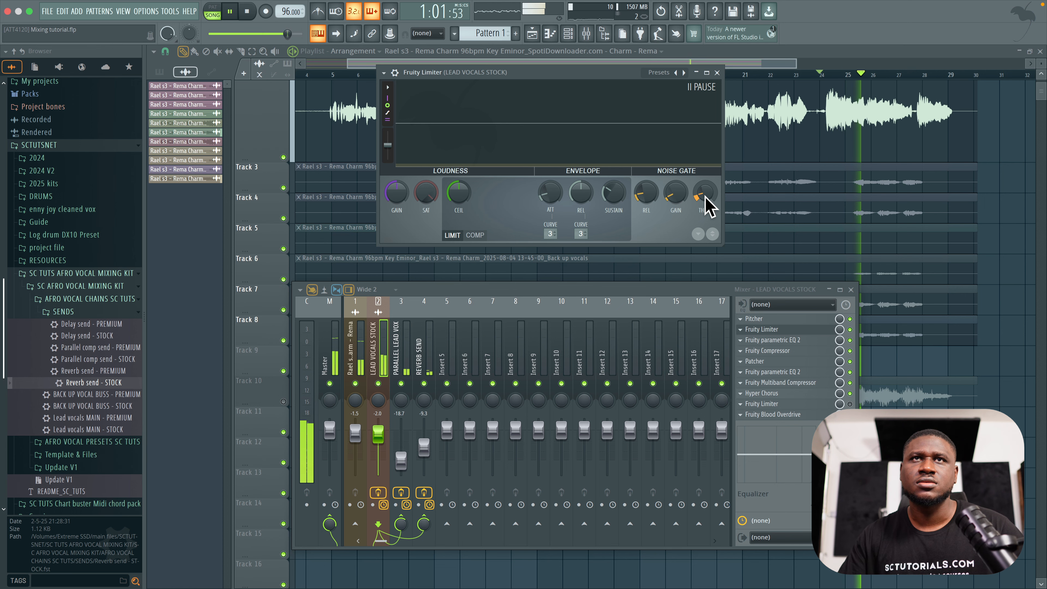
key("space")
key("space")
key("space")
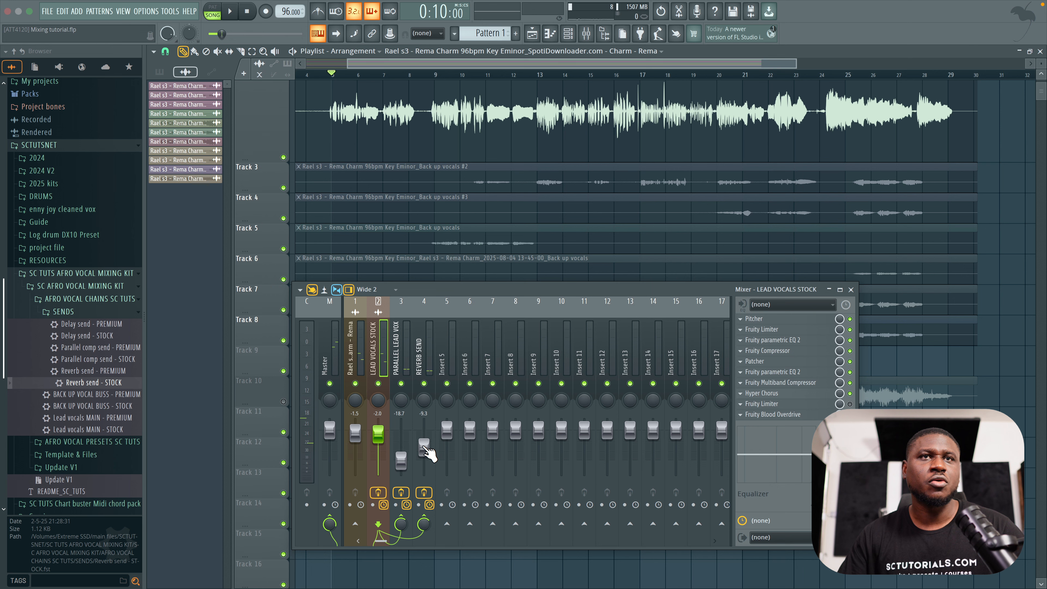
Step: Set the REVERB SEND track's level to -4.5 dB and the lead vocal's send amount to it to -2.7 dB during playback
left_click_drag(425, 447, 425, 445)
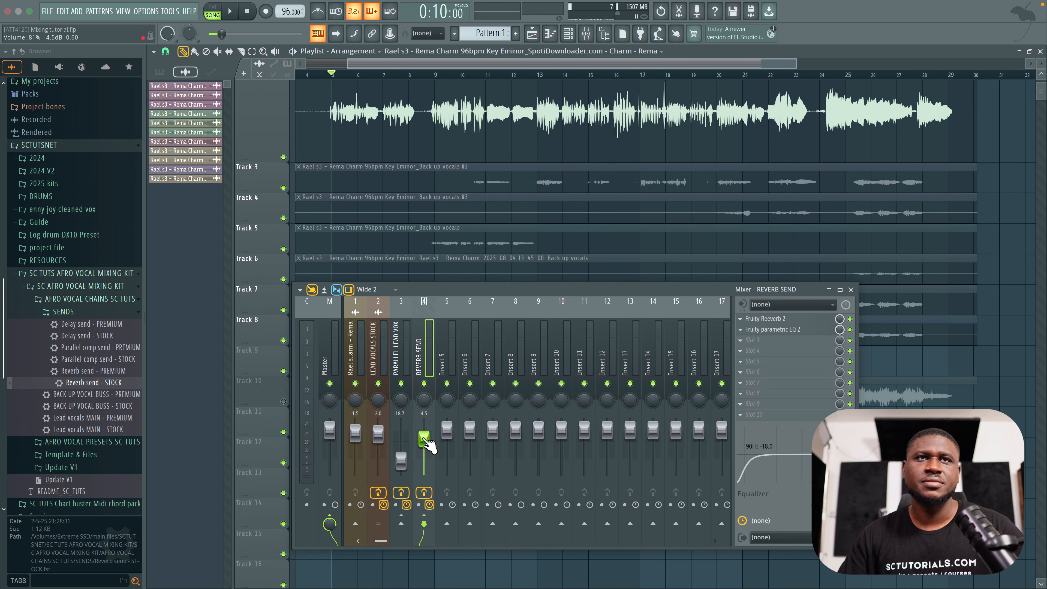
key("space")
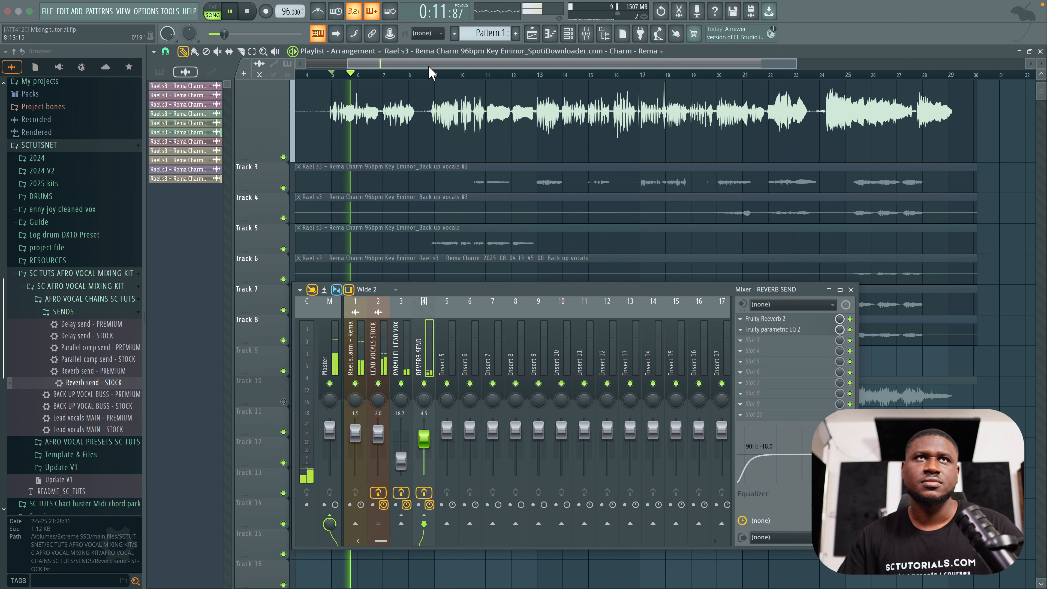
left_click(377, 356)
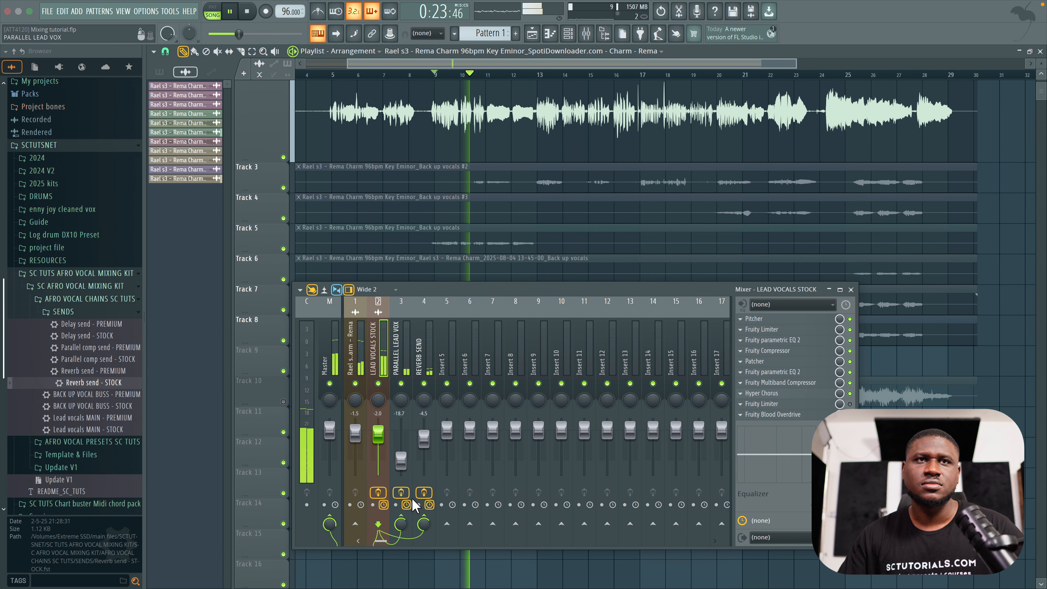
left_click_drag(424, 524, 424, 516)
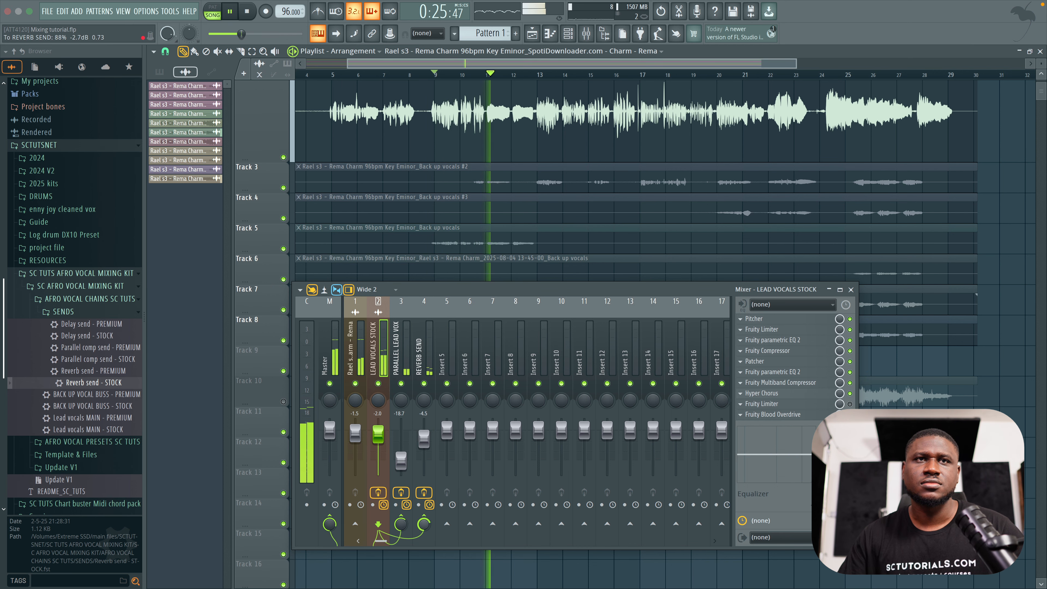
Step: Stop playback and pan the Back up vocals #2 mixer track 30% left and the Back up vocals #3 track to the right
key("space")
scroll(525, 167, "down", 3)
scroll(525, 168, "up", 2)
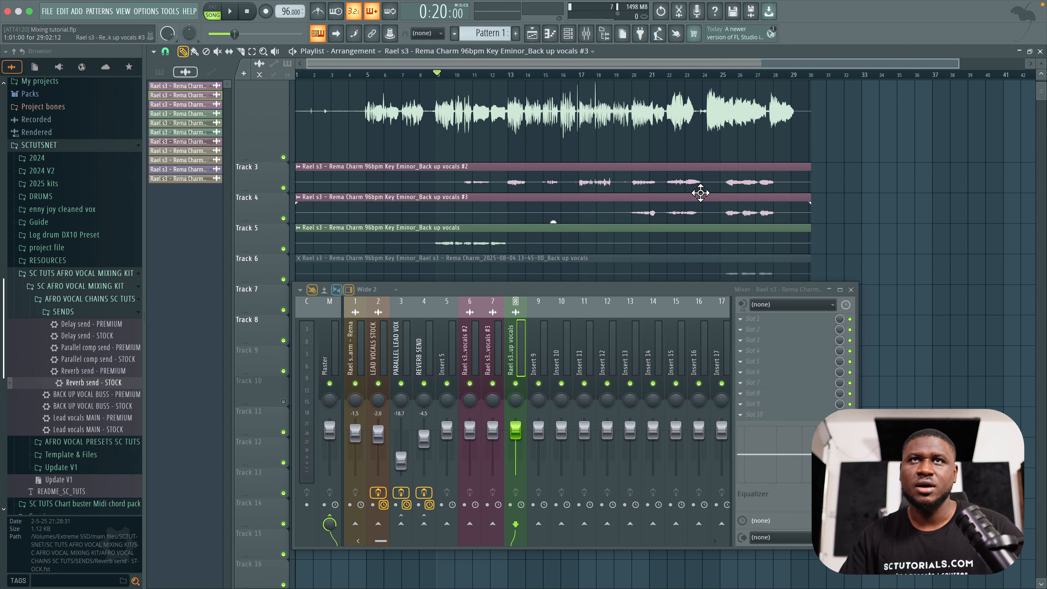
double_click(638, 189)
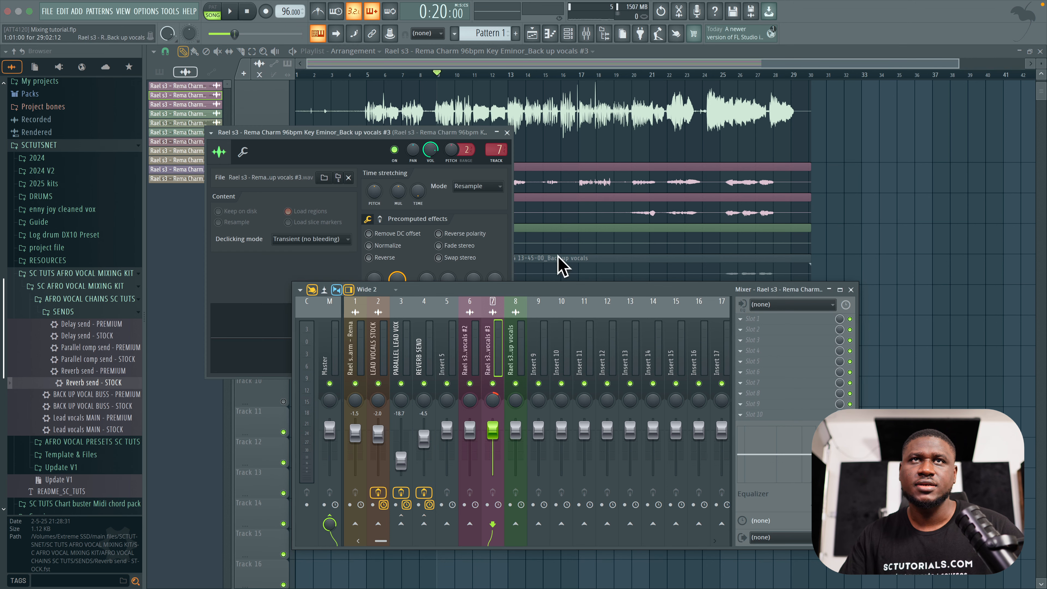
left_click_drag(470, 400, 469, 408)
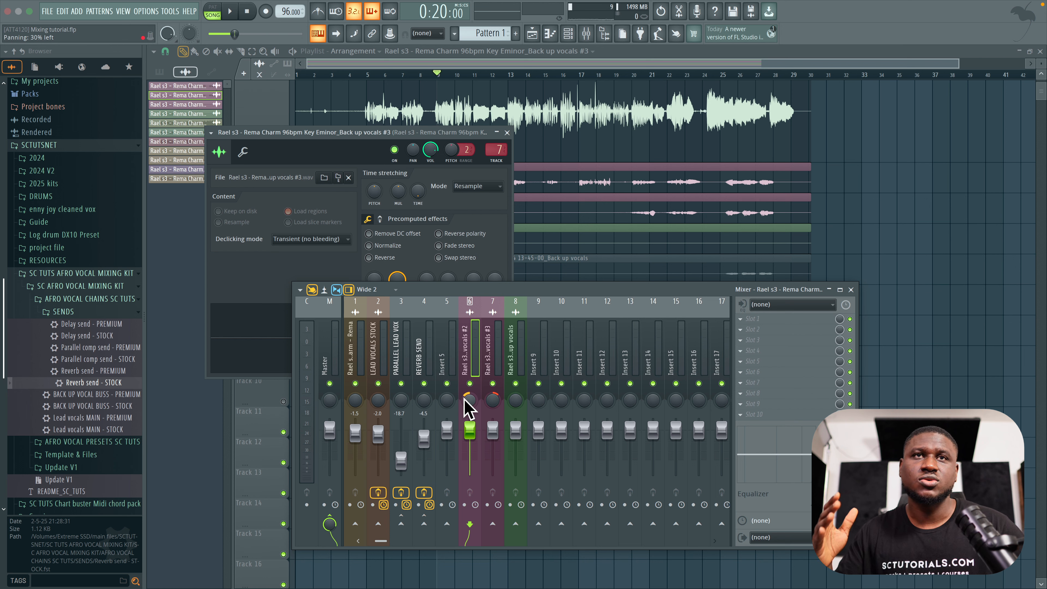
left_click(498, 396)
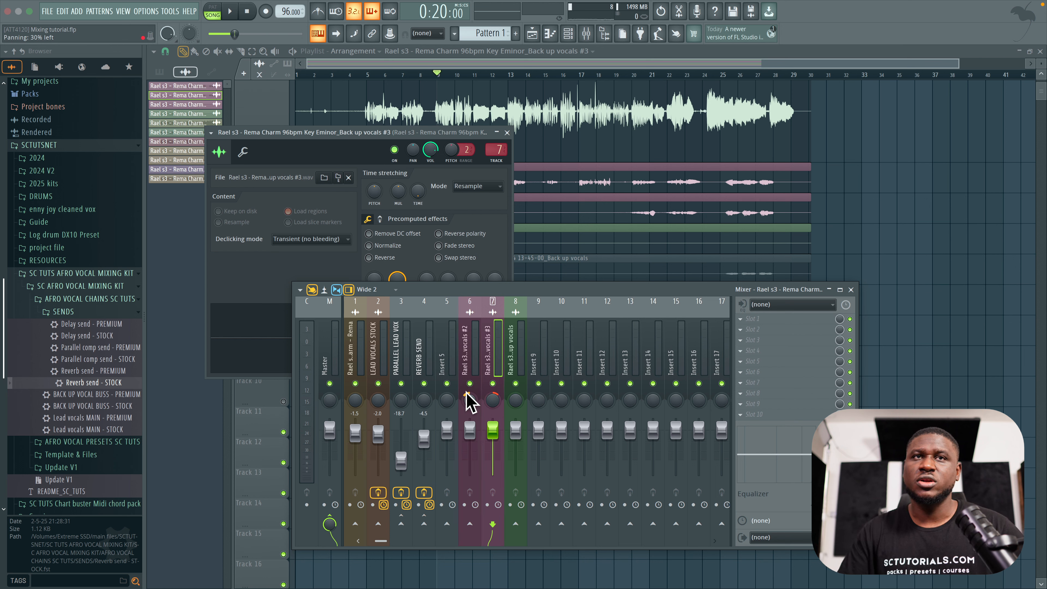
Step: Audition the song from about bar 17 and lower the Back up vocals #2 mixer track to -5.0 dB
left_click(578, 75)
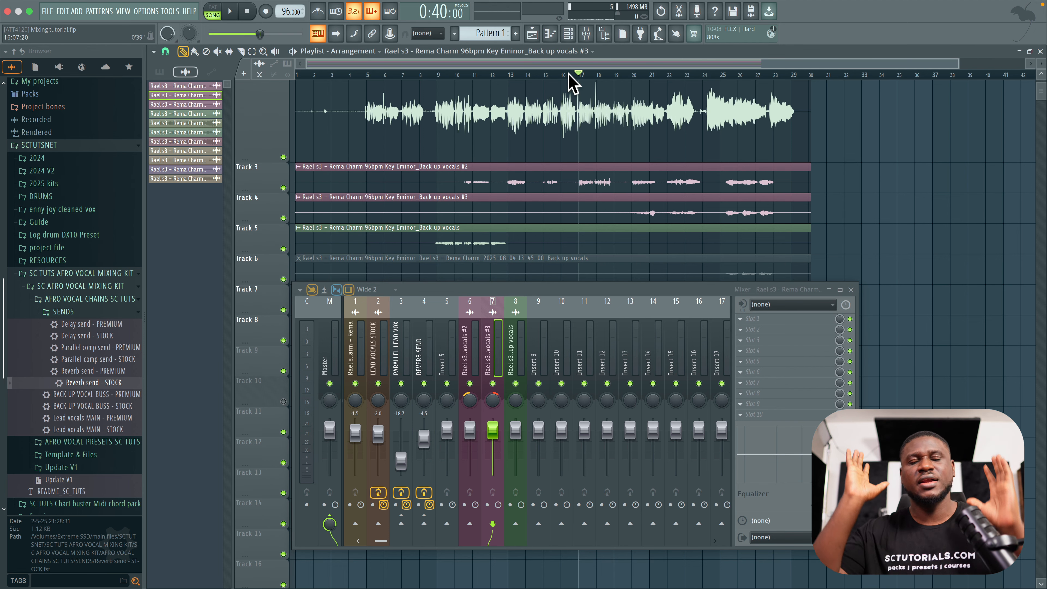
key("space")
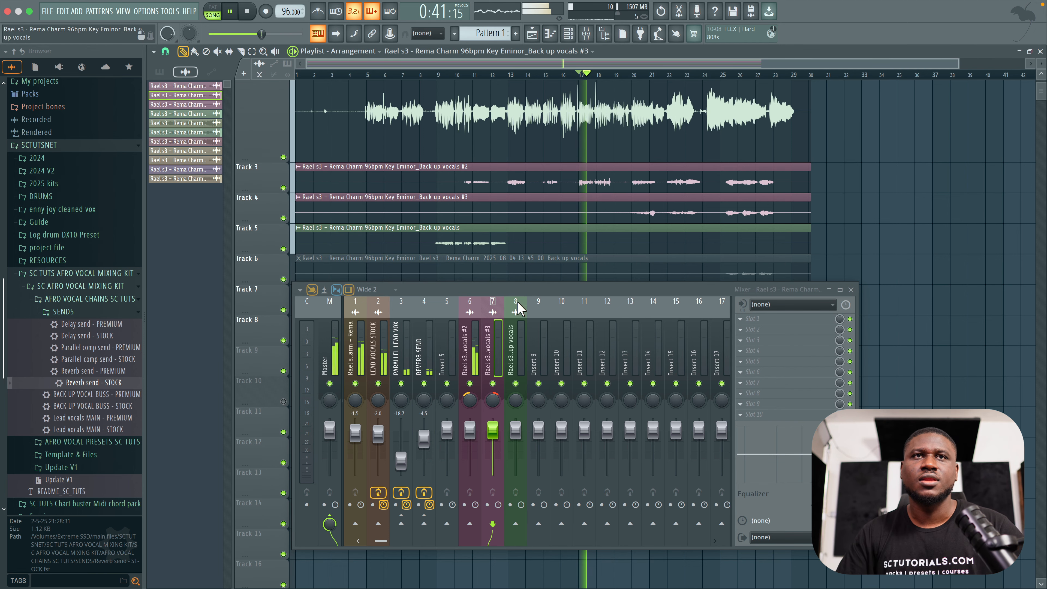
left_click(479, 349)
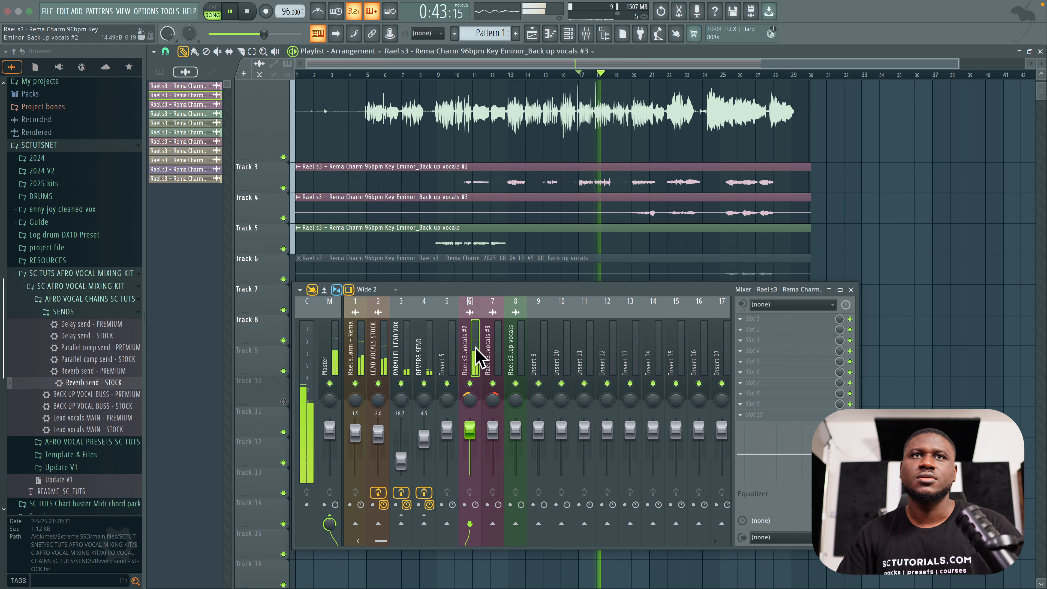
key("space")
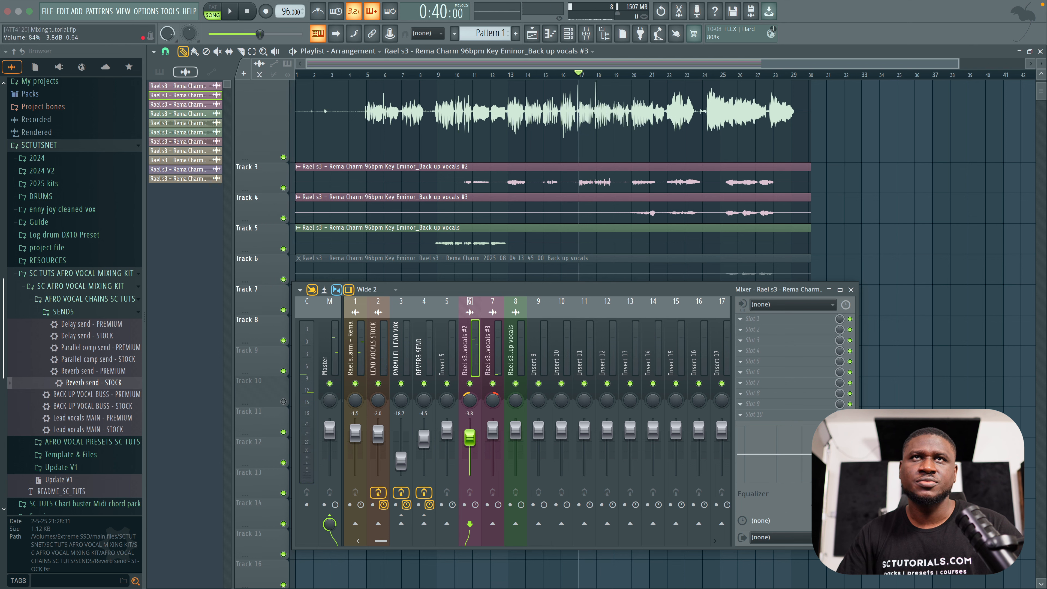
key("space")
scroll(469, 437, "down", 2)
scroll(469, 437, "down", 1)
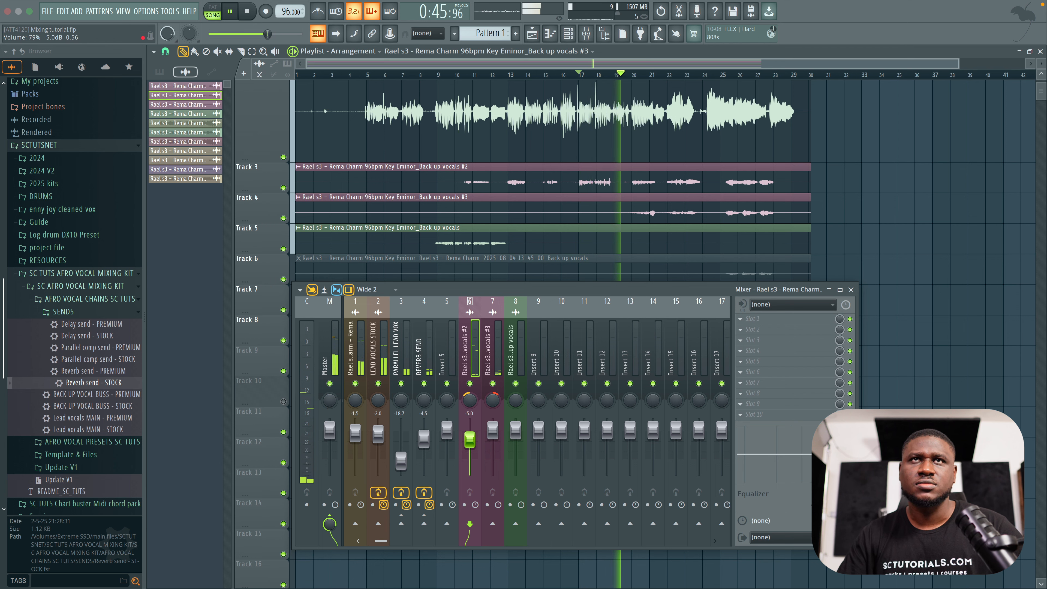
Step: Lower the Back up vocals #3 mixer track to -5.5 dB during playback, and stop the song
left_click_drag(496, 433, 498, 440)
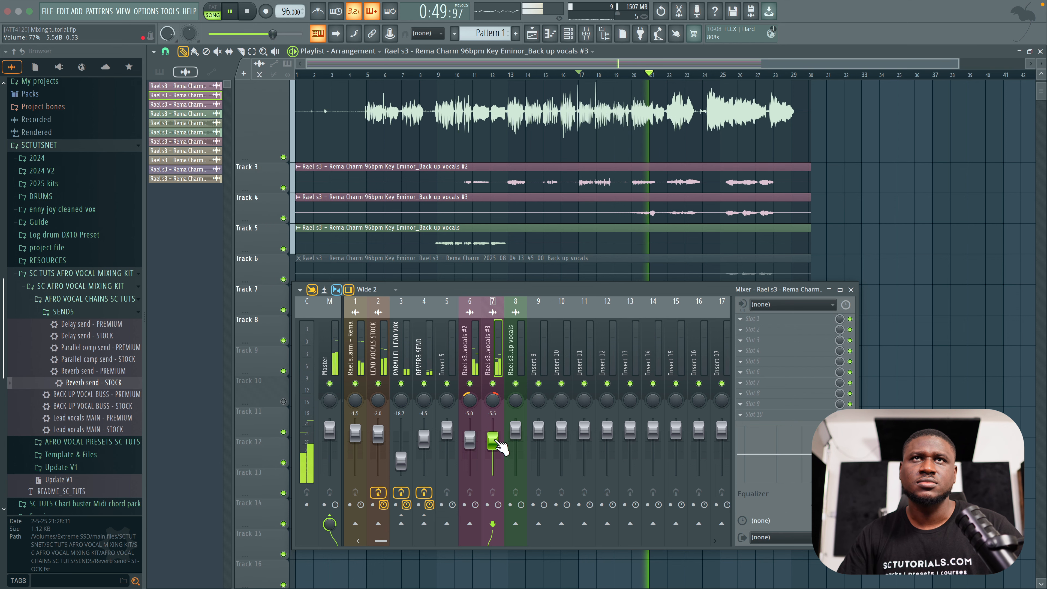
scroll(573, 206, "down", 1)
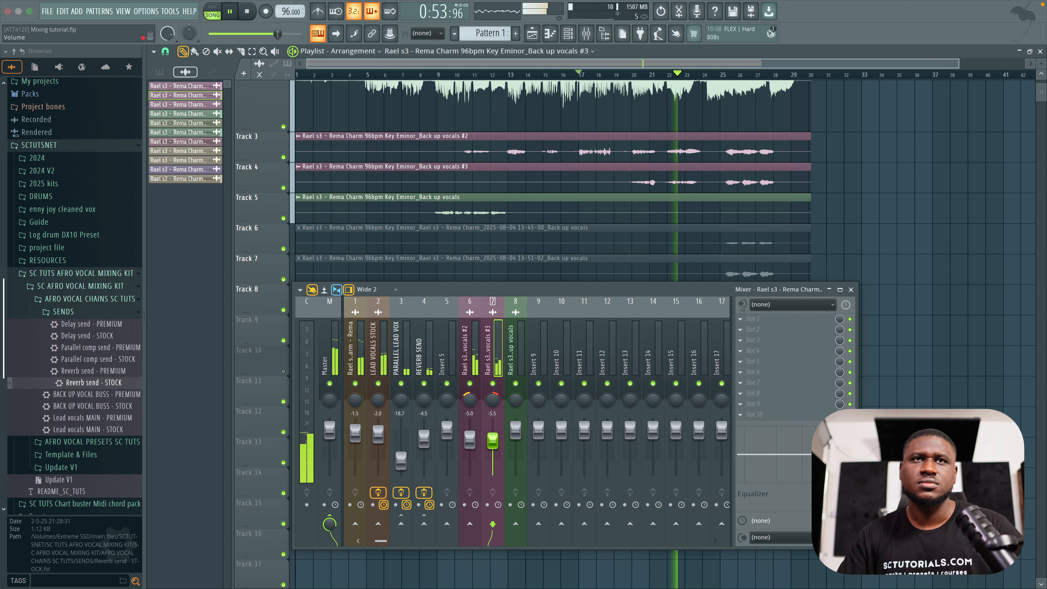
key("space")
Step: Load the "heavy tuning - Stock" preset from the vocal kit's TUNING folder onto all three backing vocal mixer tracks together
left_click(475, 352)
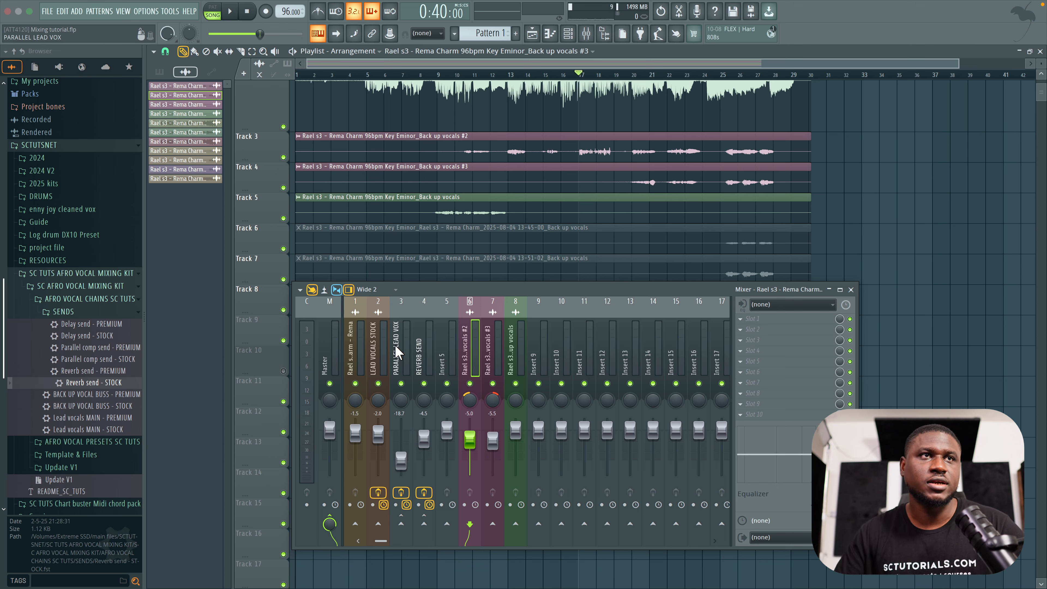
scroll(94, 382, "down", 5)
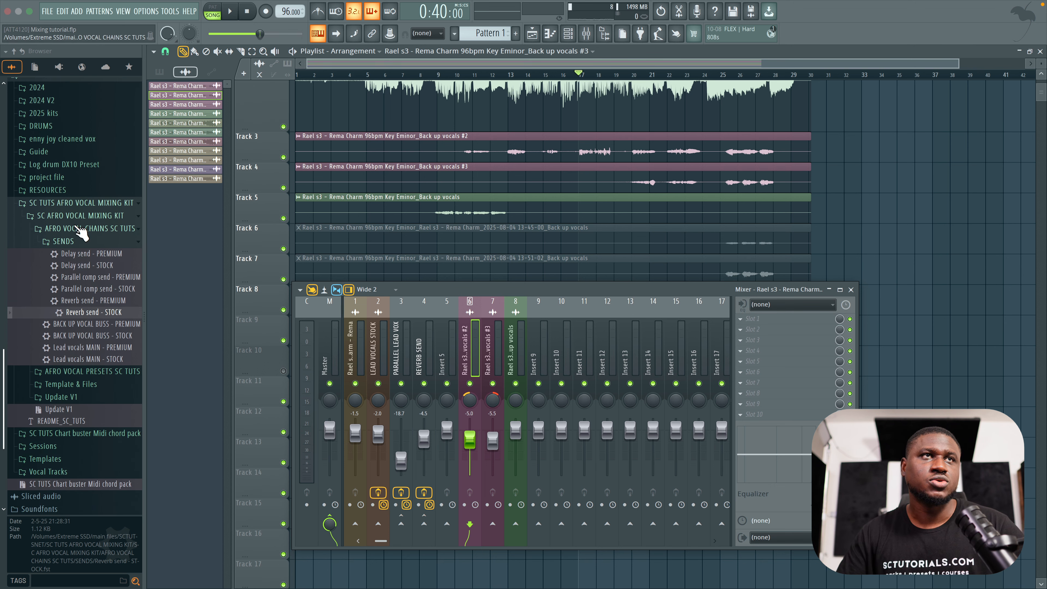
left_click(79, 372)
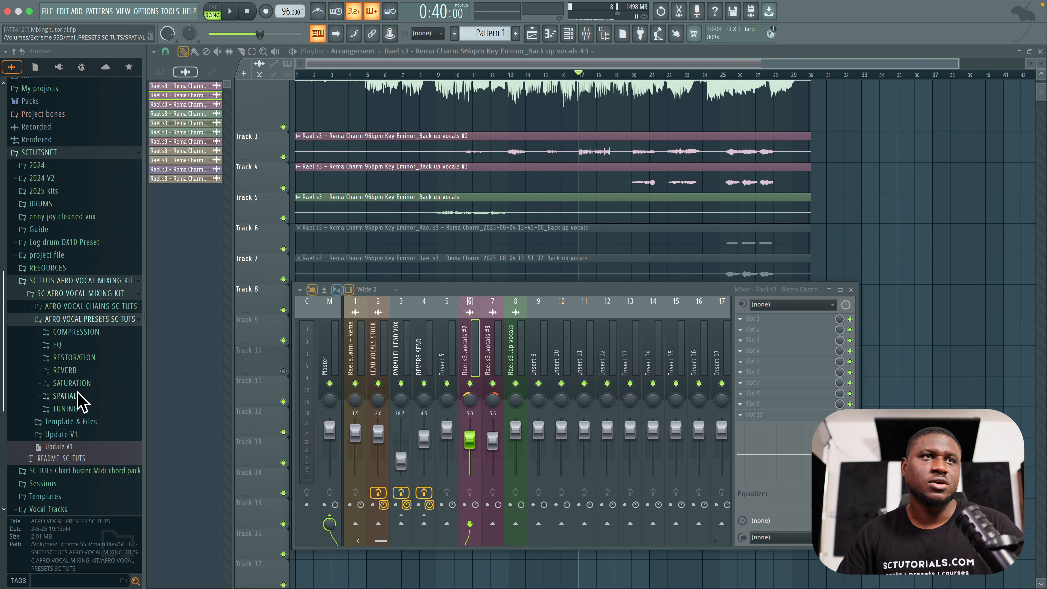
left_click(72, 410)
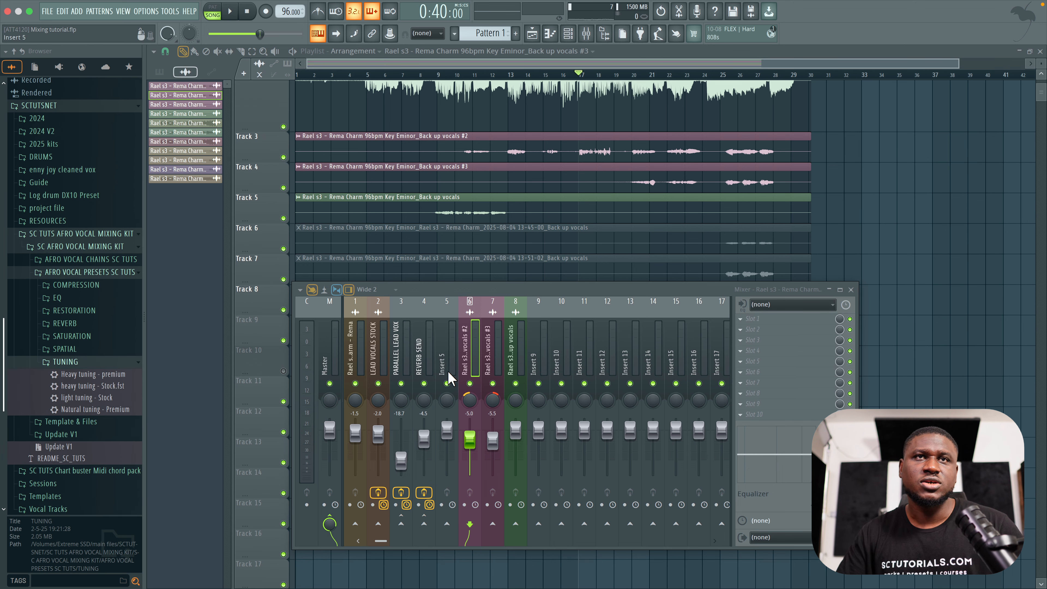
left_click(497, 361, "ctrl")
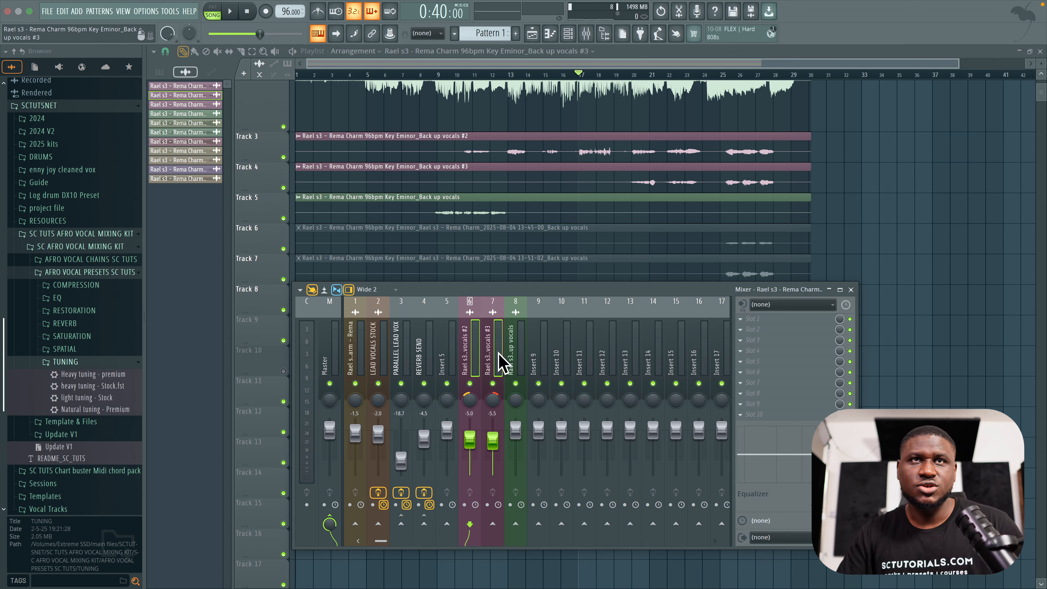
left_click(84, 398)
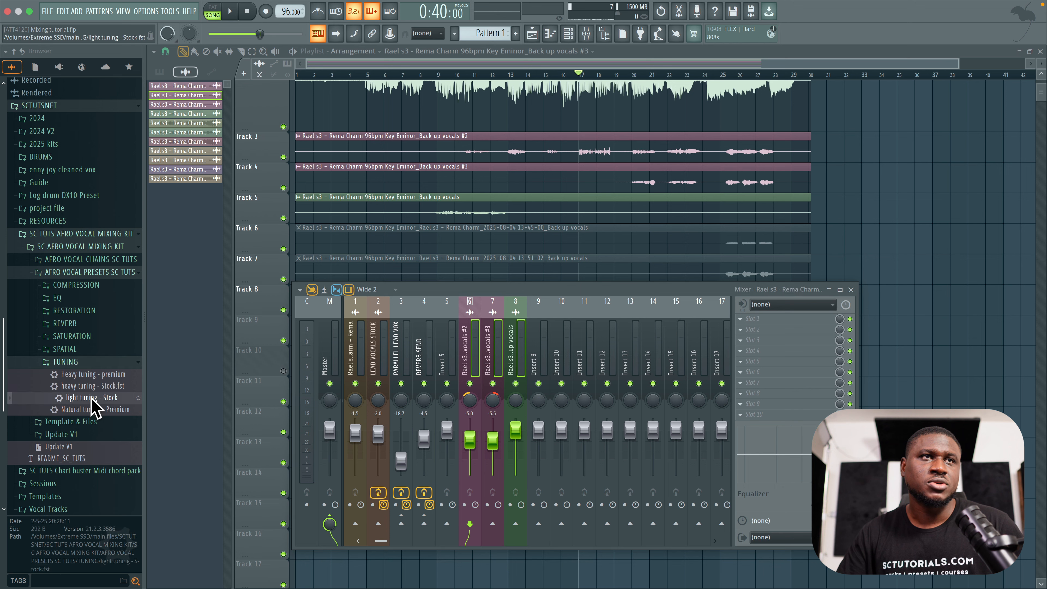
left_click(76, 388)
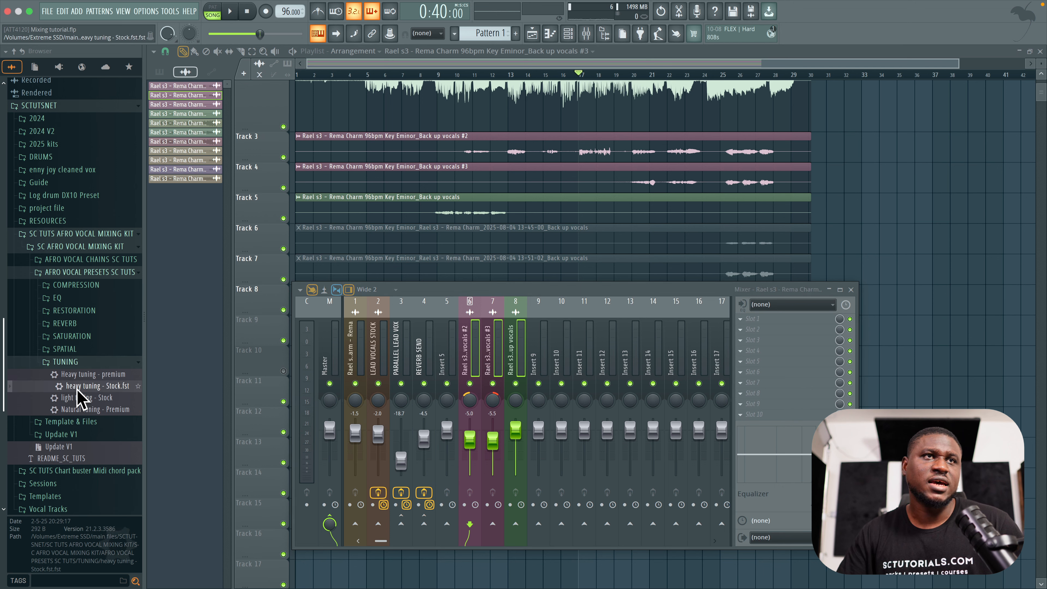
left_click_drag(476, 348, 483, 346)
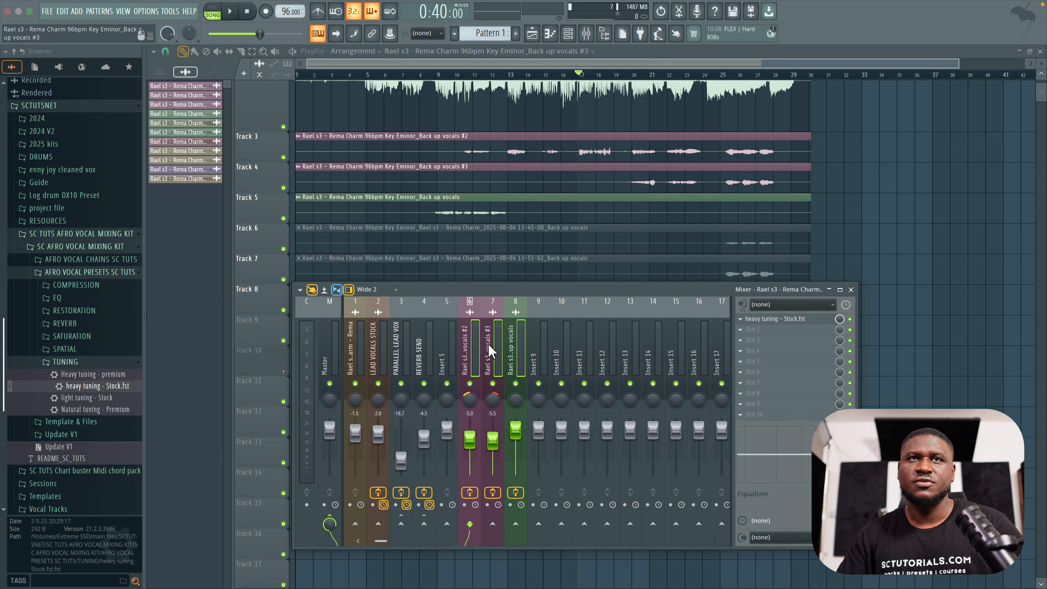
Step: Open Pitcher on the Back up vocals #2 track and set its scale to E minor
left_click(491, 351)
left_click(470, 350)
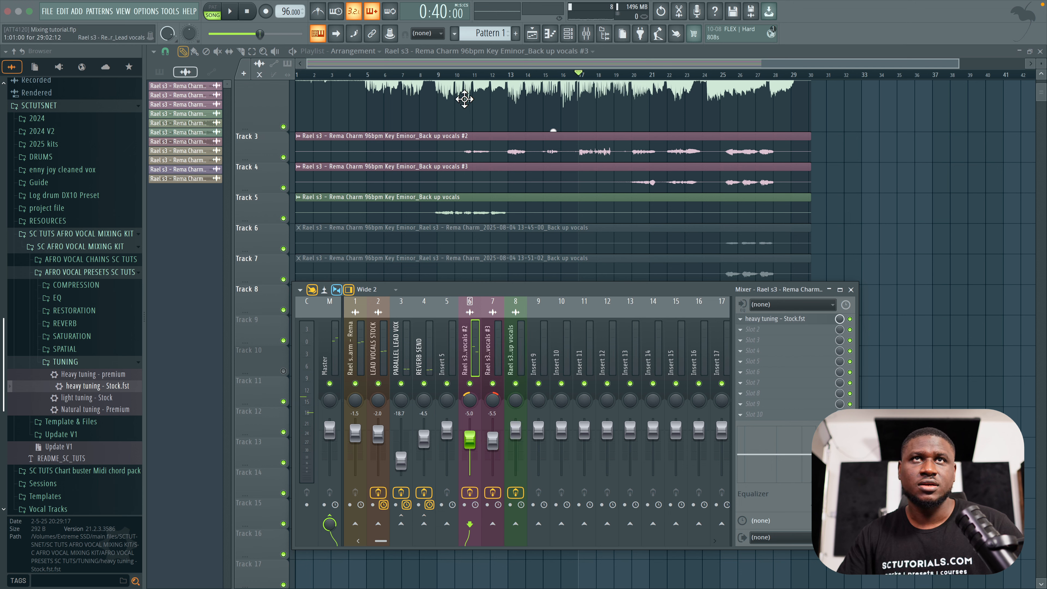
left_click(775, 319)
left_click_drag(565, 208, 563, 104)
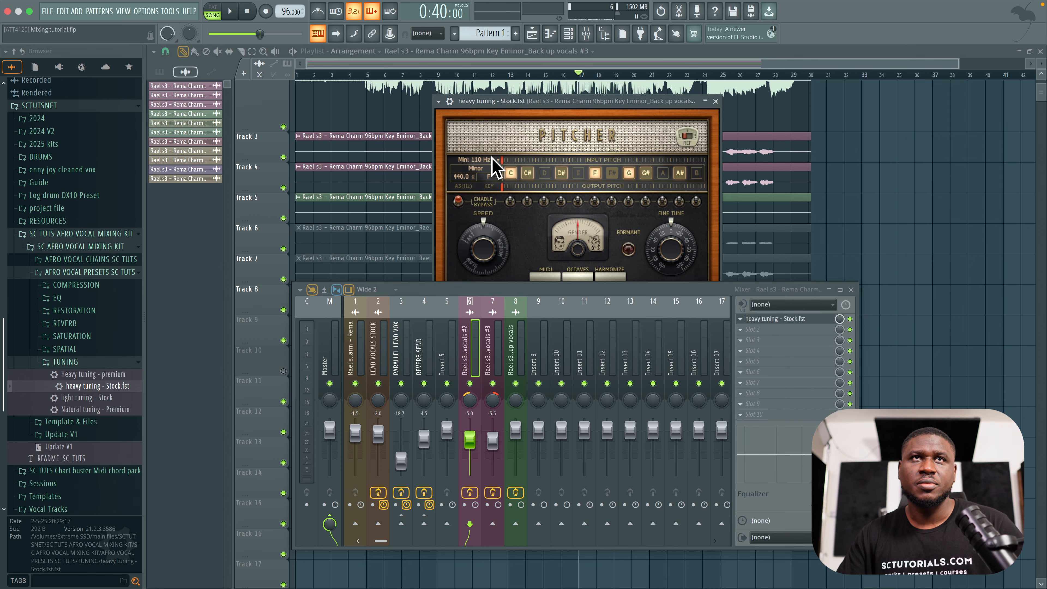
left_click(487, 177)
left_click(518, 161)
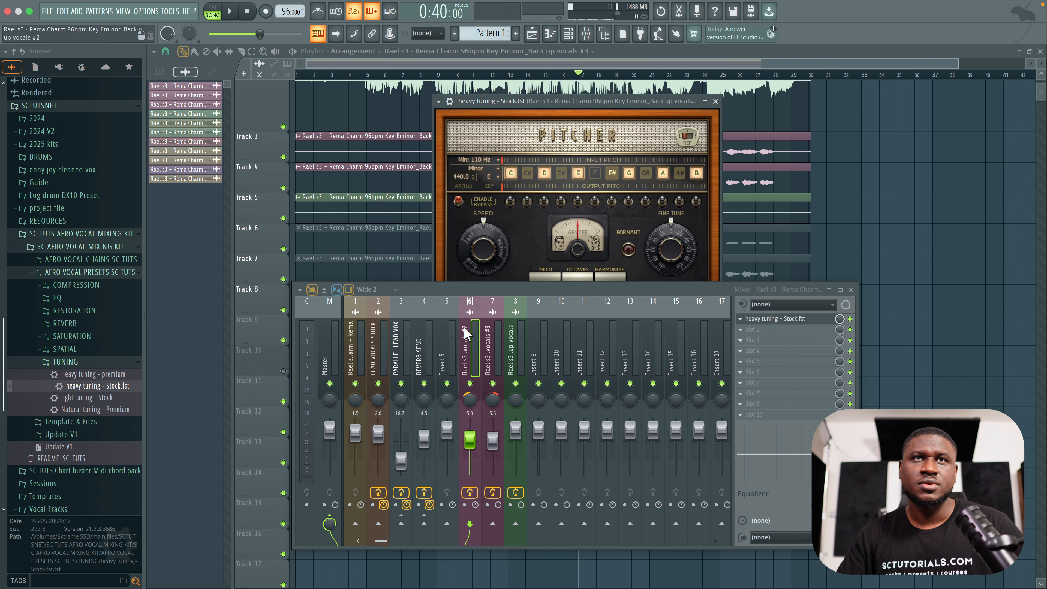
Step: Set Pitcher to E minor on both the Back up vocals #3 track and the Back up vocals track
left_click(492, 347)
left_click(764, 318)
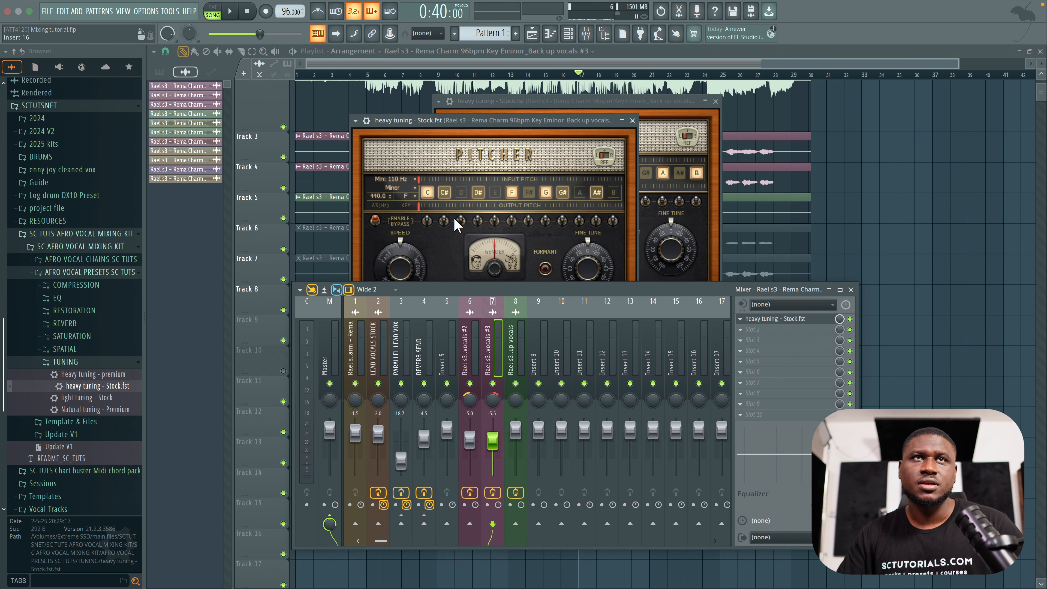
left_click(467, 210)
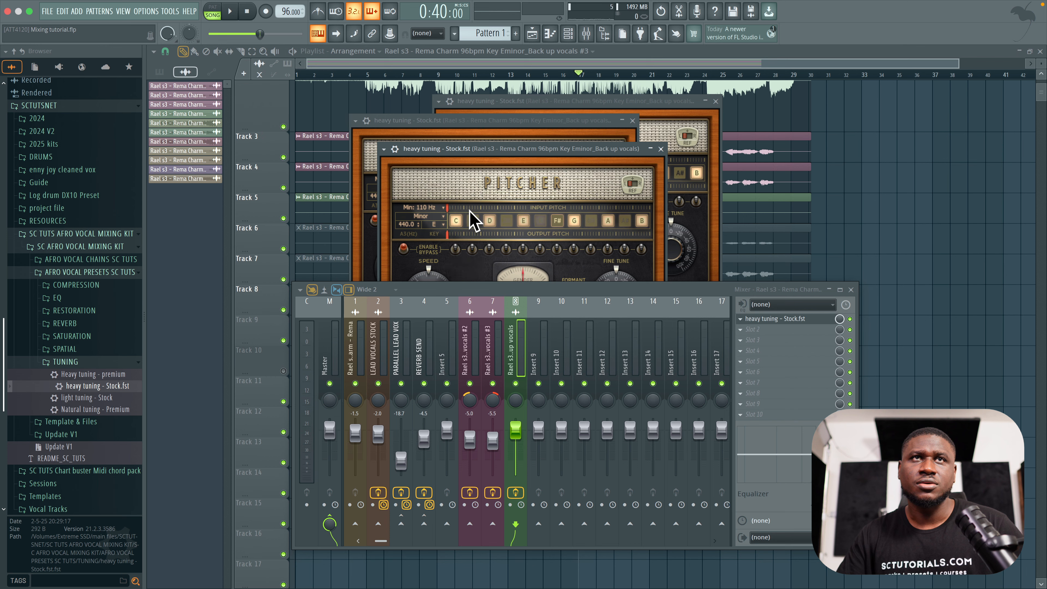
Step: Audition the tuned backing vocals from bar 17 with the Pitcher windows closed, and replay them from about bar 20
key("space")
left_click(661, 150)
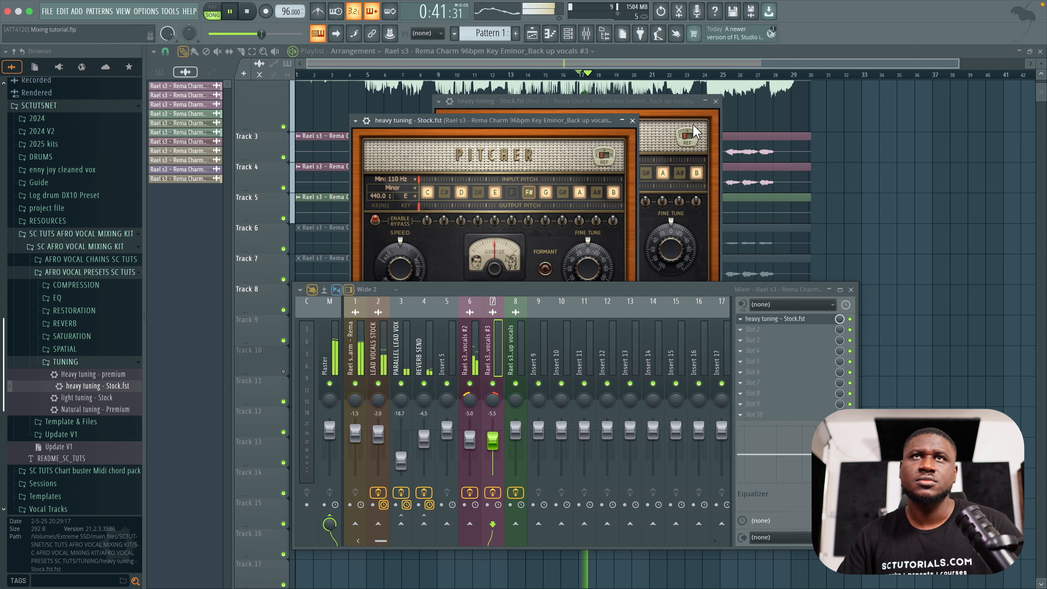
left_click(715, 102)
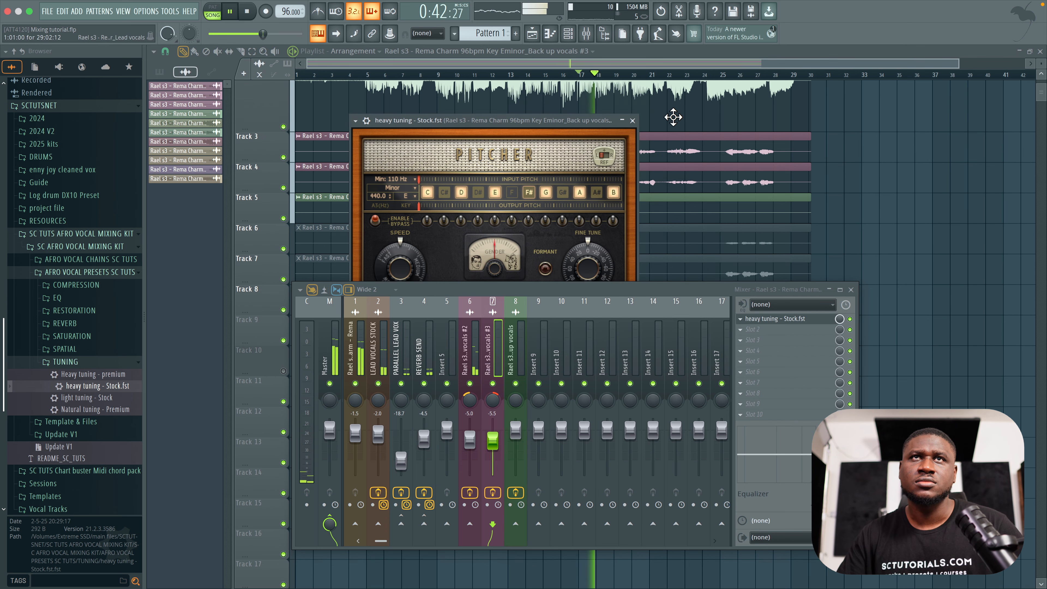
left_click(633, 121)
scroll(612, 139, "down", 2)
scroll(609, 140, "up", 3)
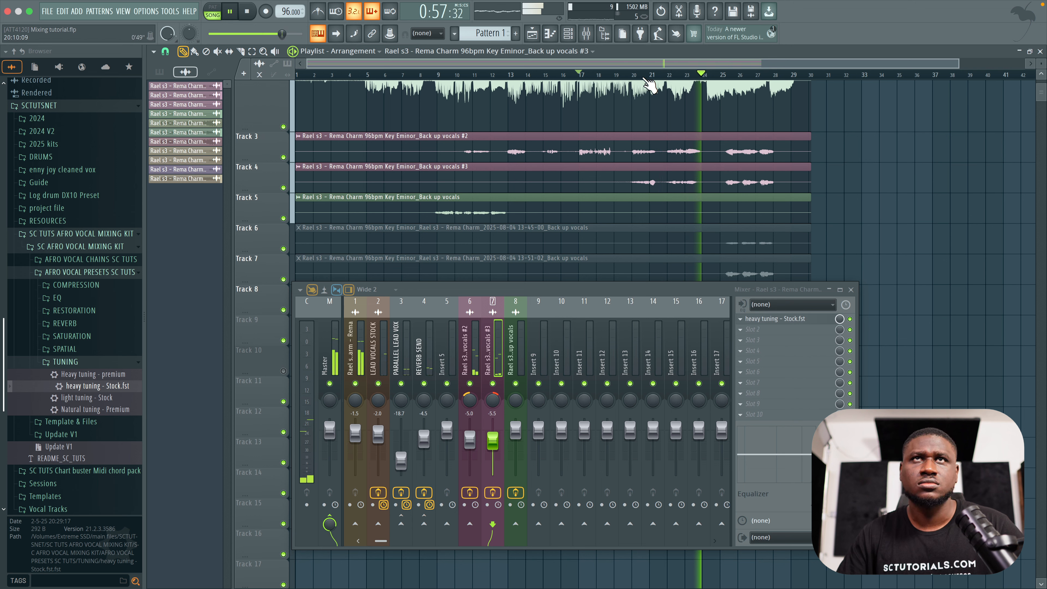
left_click(628, 76)
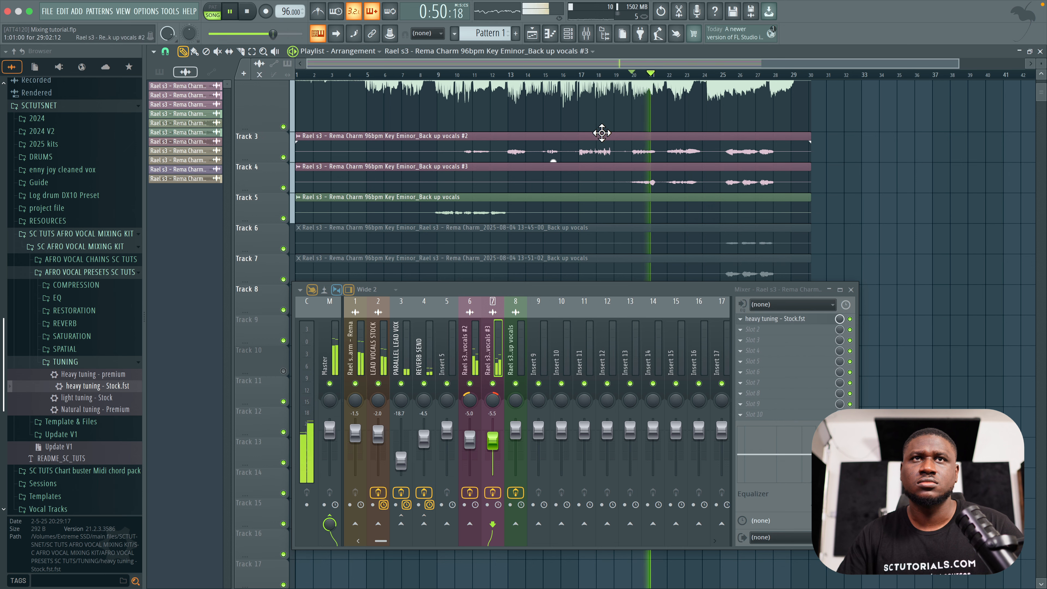
key("space")
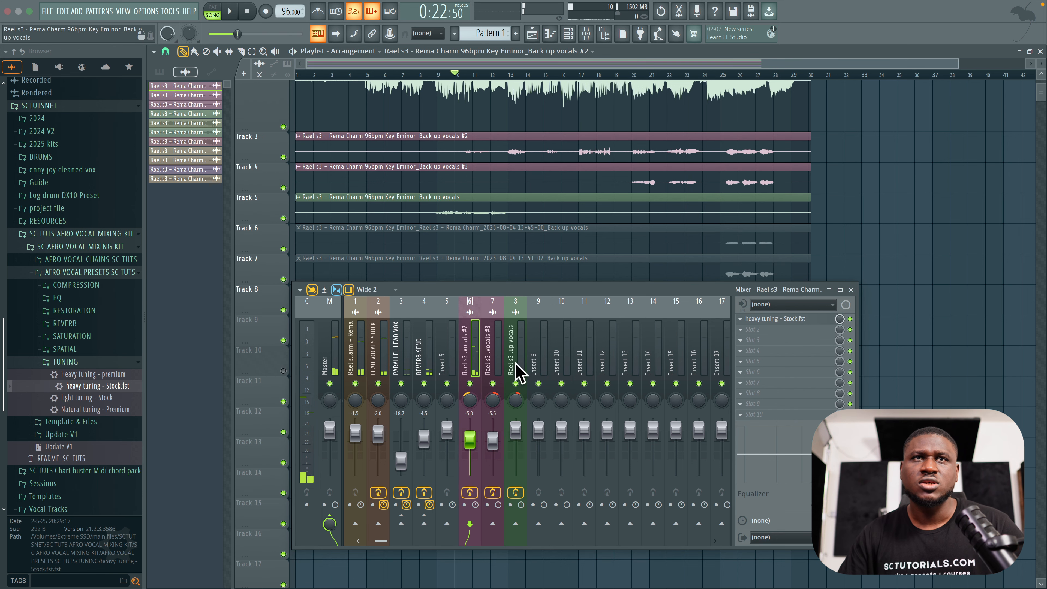
left_click(536, 360)
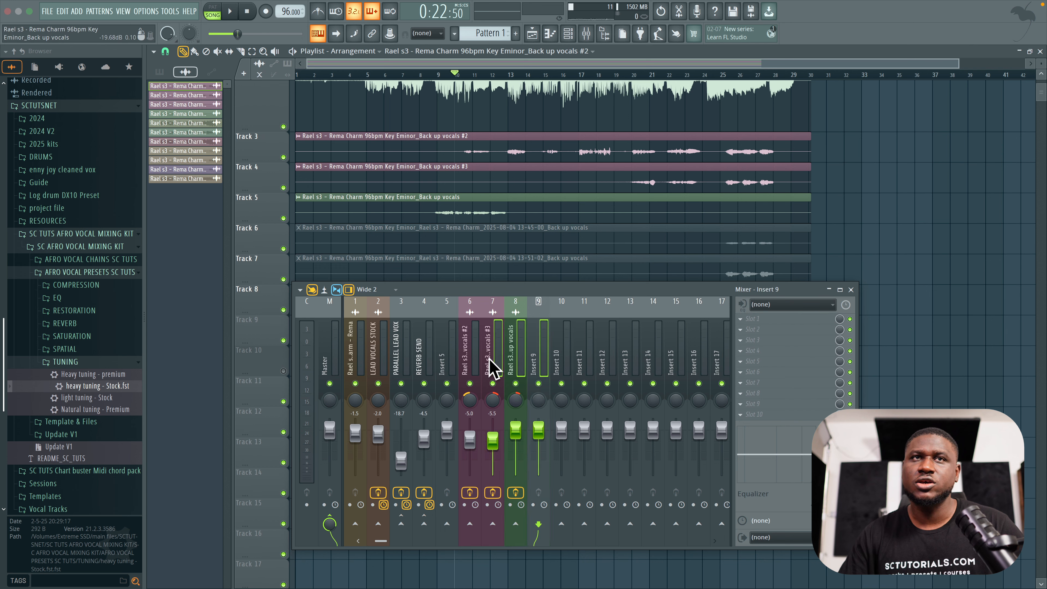
right_click(538, 367)
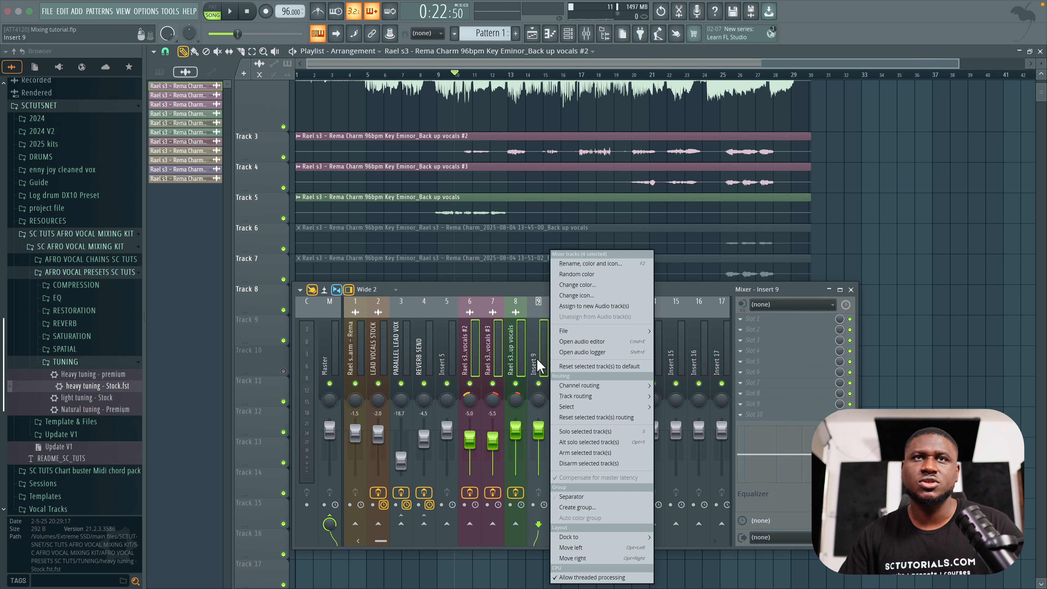
left_click(503, 345)
Step: Route the three backing vocal mixer tracks exclusively to Insert 9 and check their new routing
left_click(557, 365)
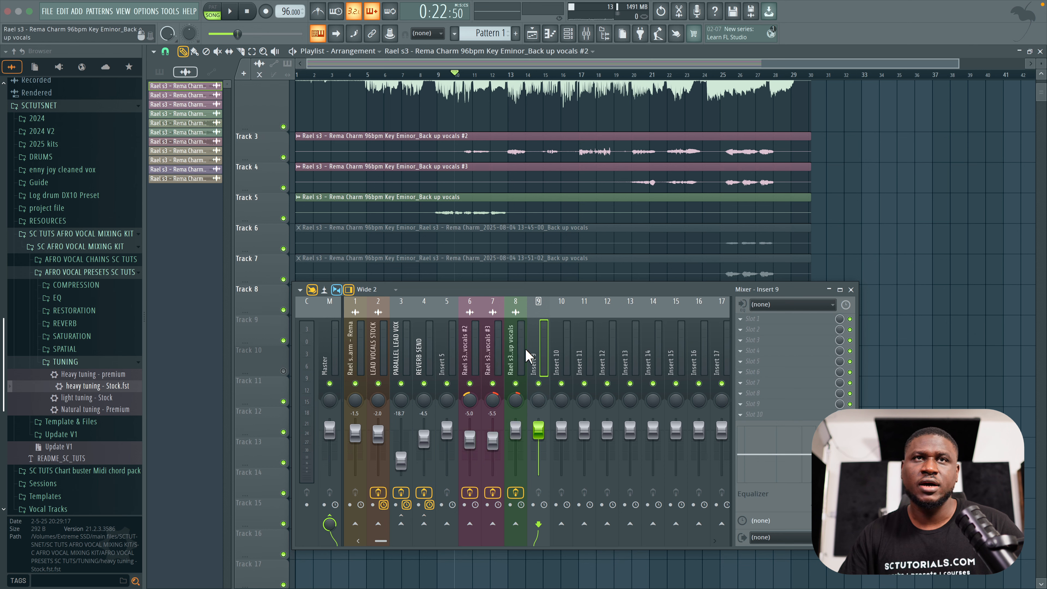
left_click(460, 345, "ctrl")
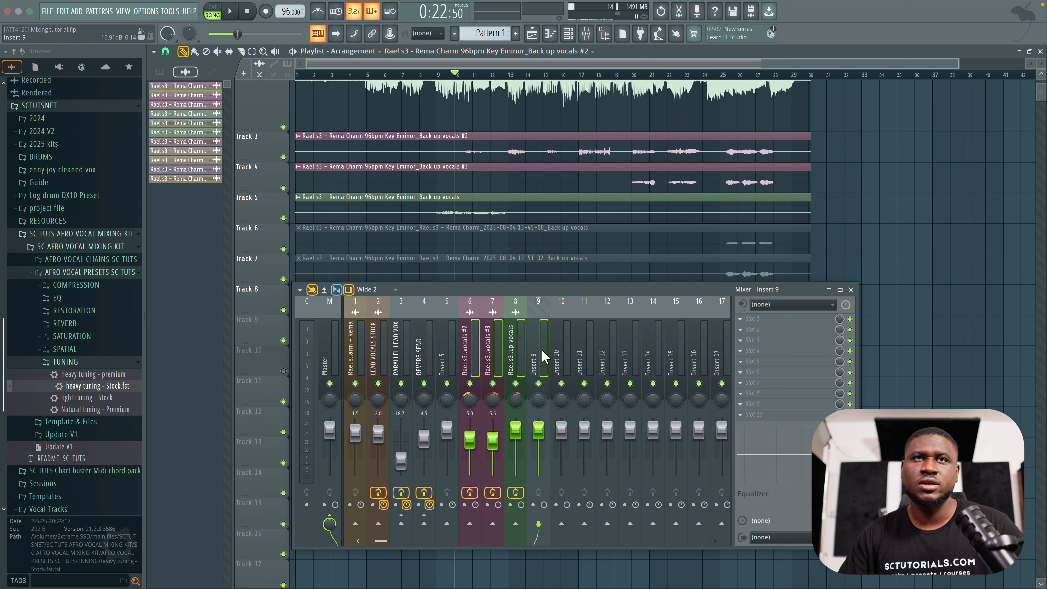
right_click(538, 359)
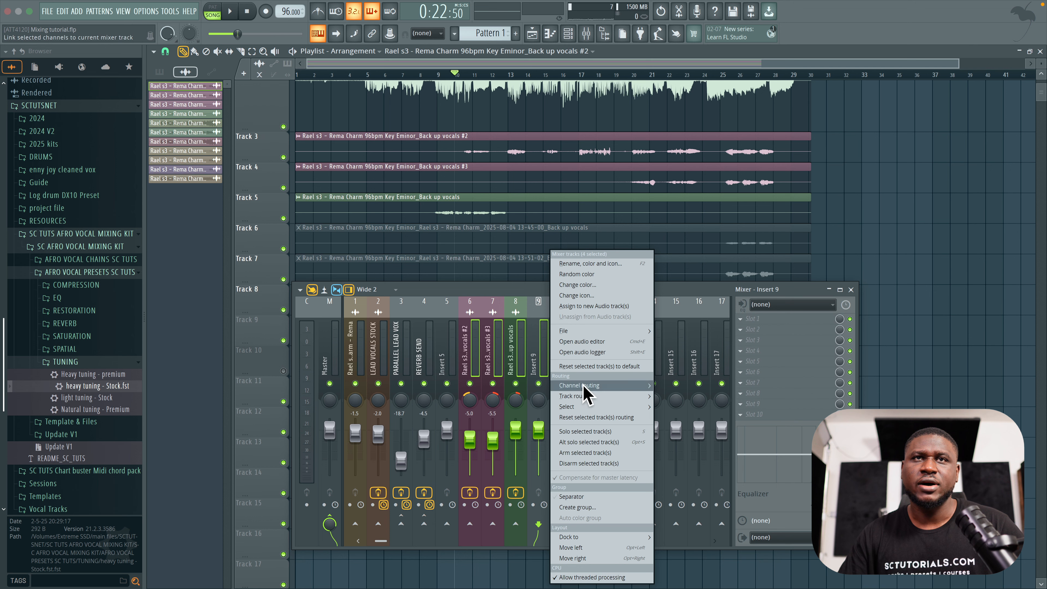
mouse_move(590, 396)
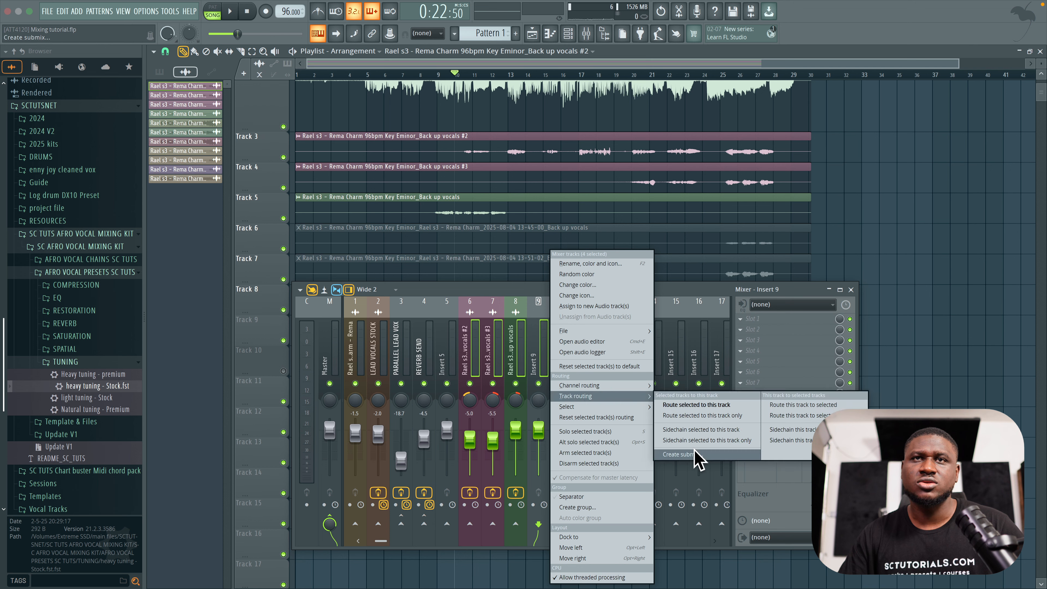
left_click(703, 415)
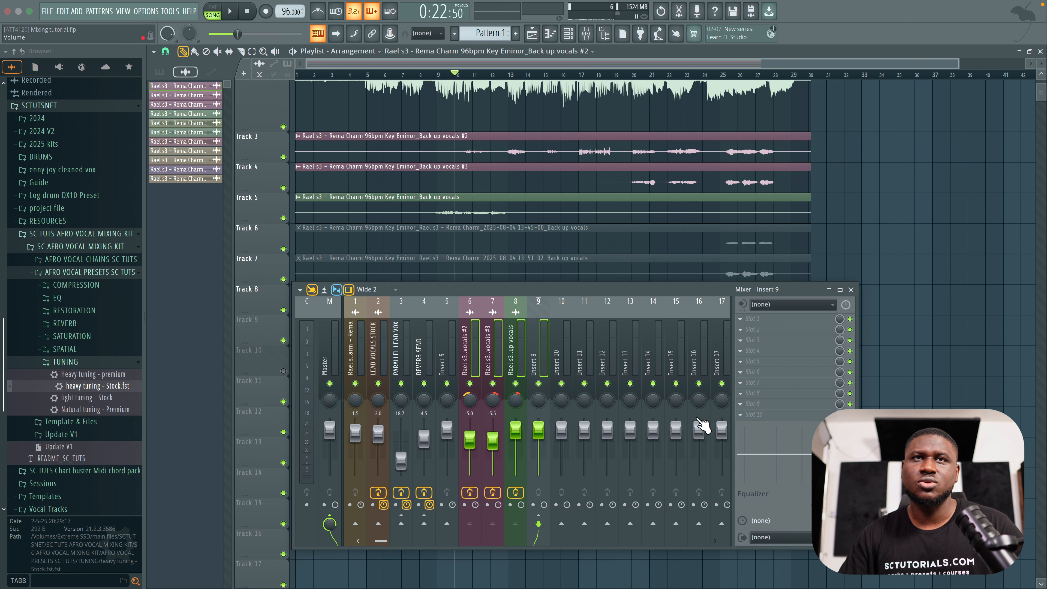
left_click(515, 352)
left_click(535, 356)
left_click(492, 356)
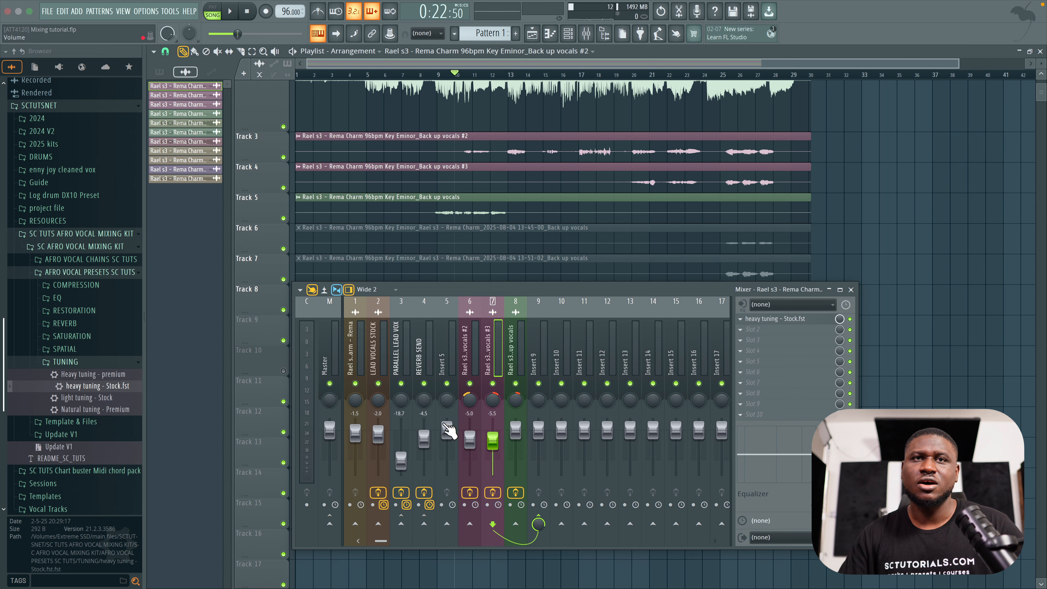
right_click(537, 347)
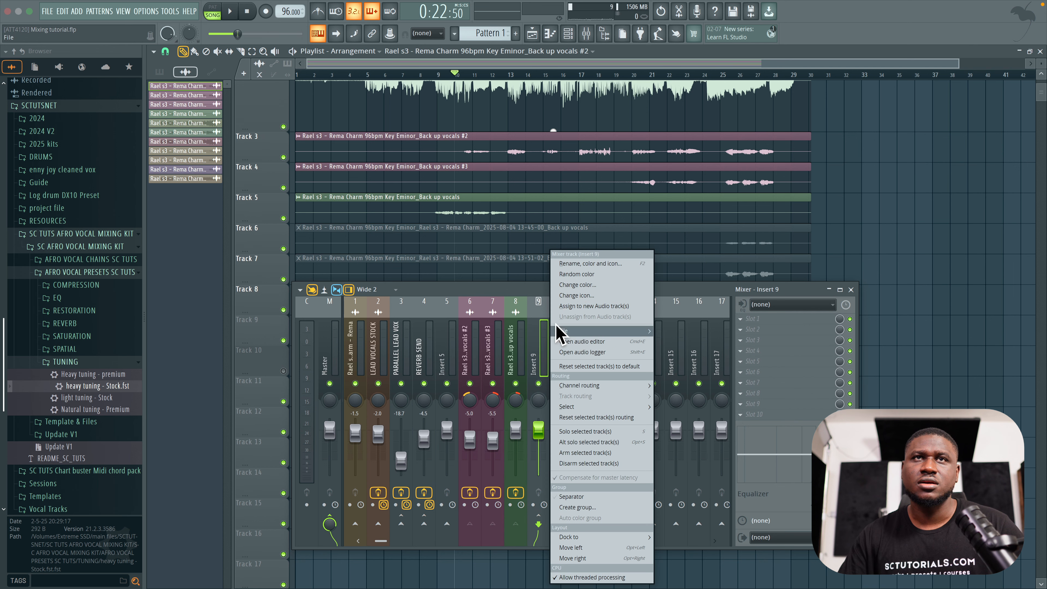
left_click(579, 266)
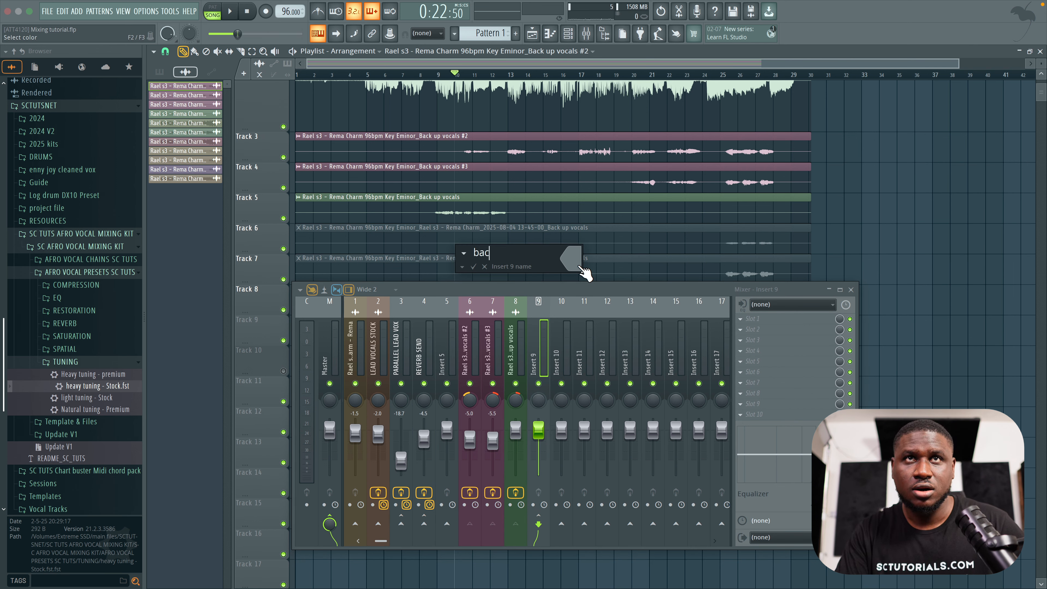
key("Escape")
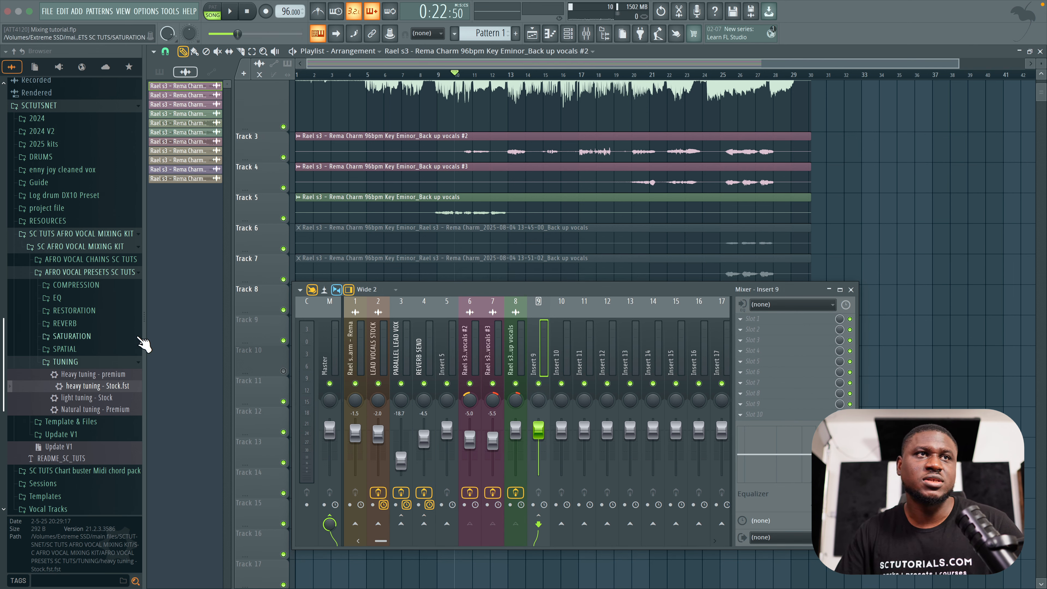
Step: Load the BACK UP VOCAL BUSS - STOCK chain from the AFRO VOCAL CHAINS folder onto Insert 9
left_click(78, 264)
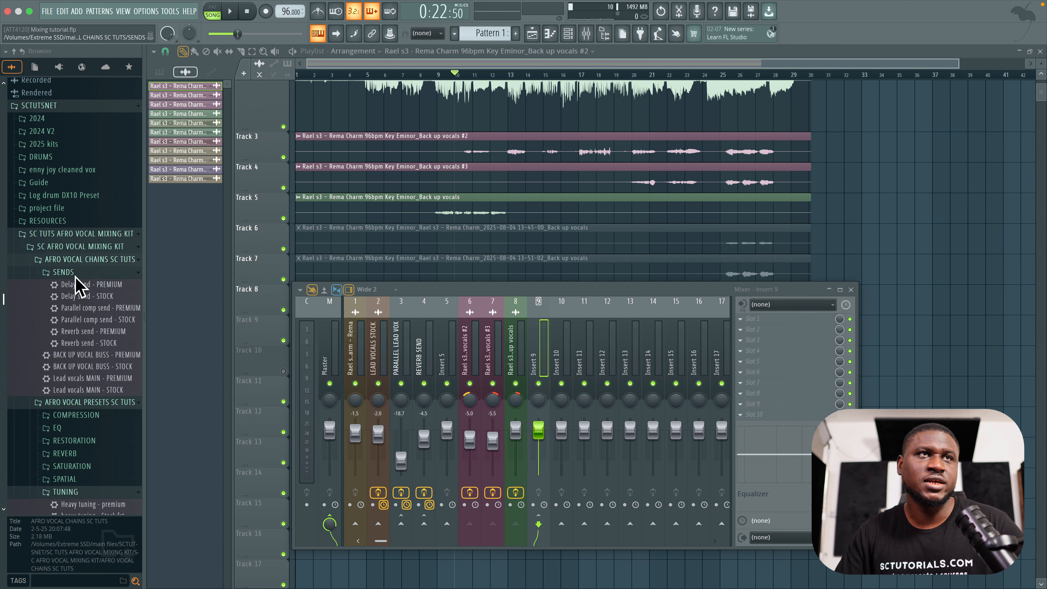
left_click(91, 367)
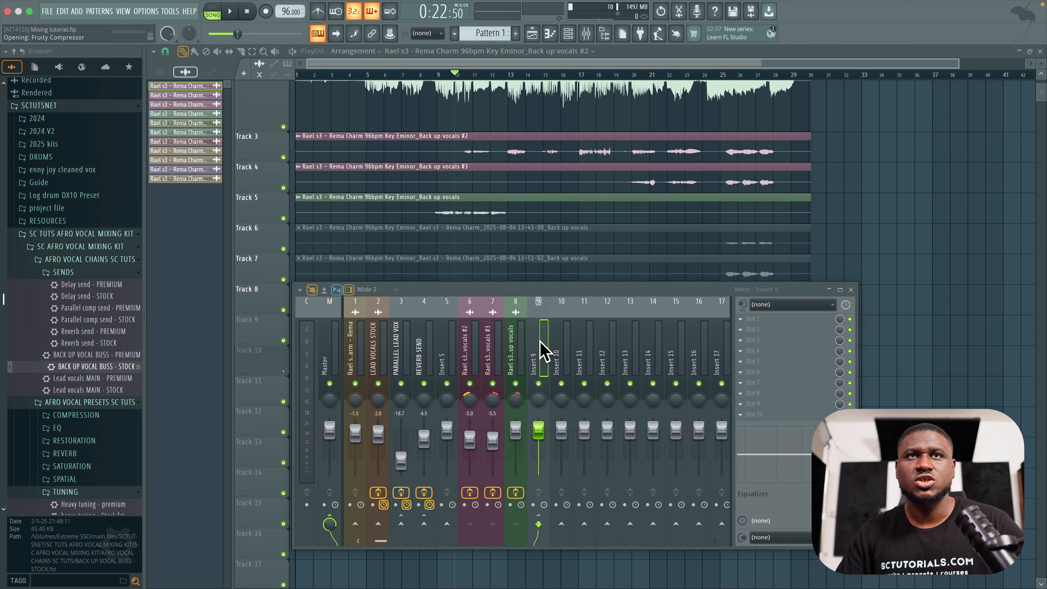
left_click(504, 332)
Step: Audition the backing vocals through the back up vocal buss from bar 10, then stop playback
key("space")
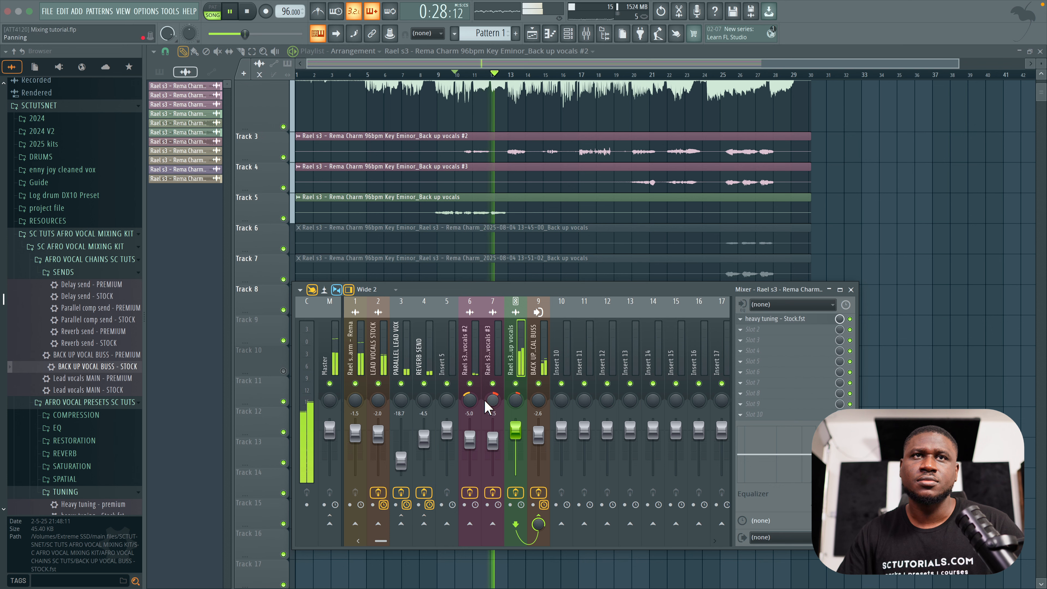
left_click(469, 399)
left_click_drag(467, 401, 467, 398)
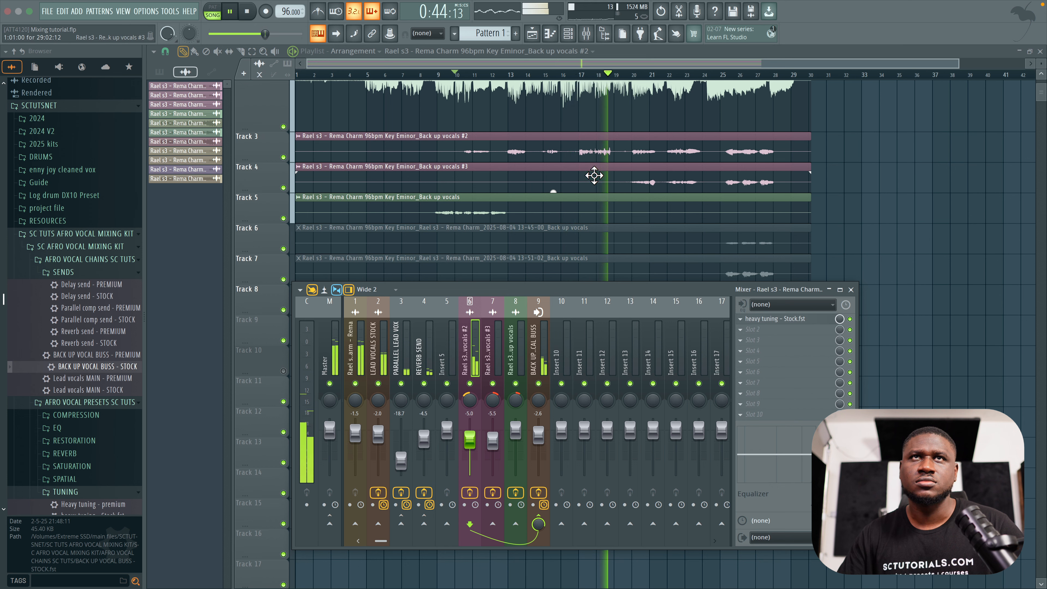
left_click(679, 183)
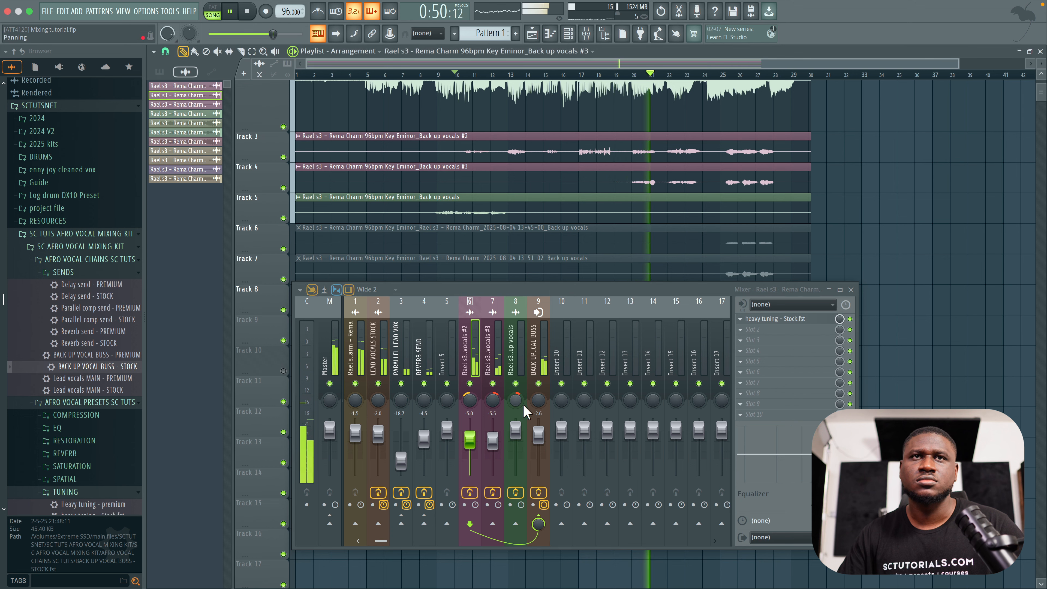
key("space")
Step: Inspect the second Fruity Limiter on the BACK UP VOCAL BUSS and audition the buss from bar 10
left_click(544, 347)
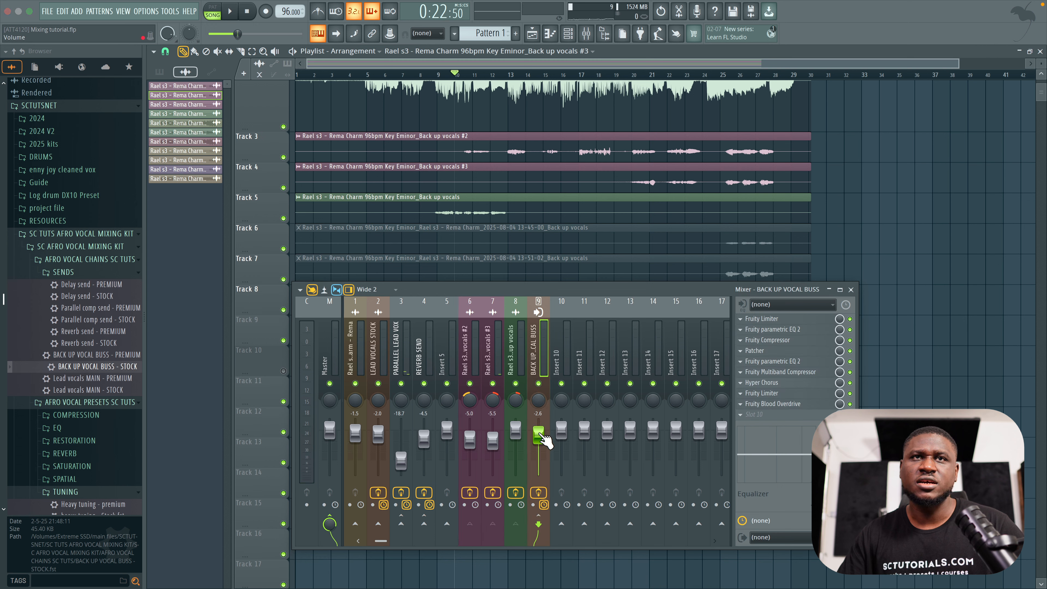
left_click(762, 394)
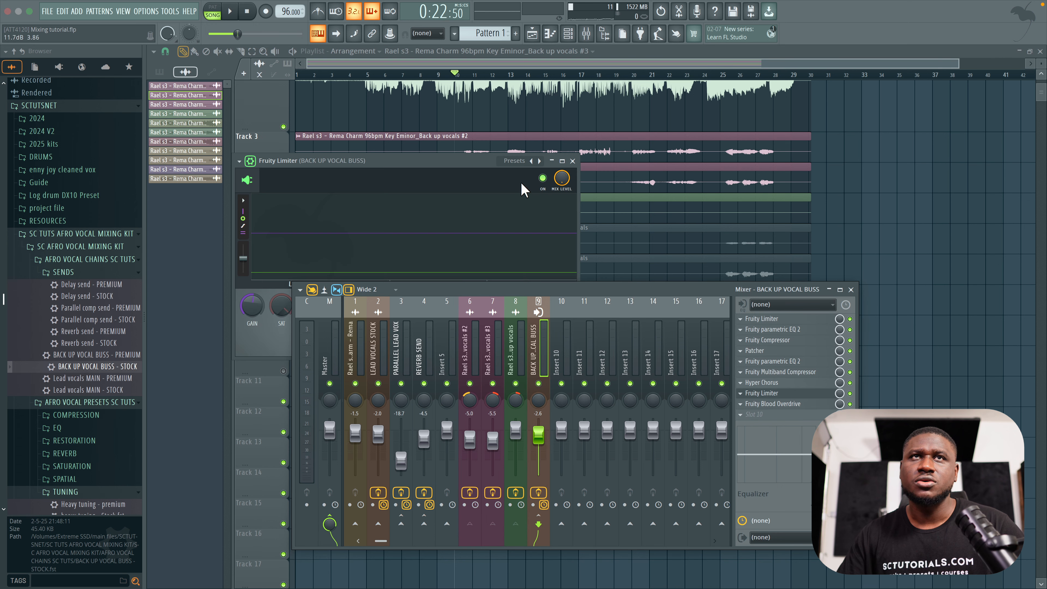
left_click_drag(473, 162, 657, 96)
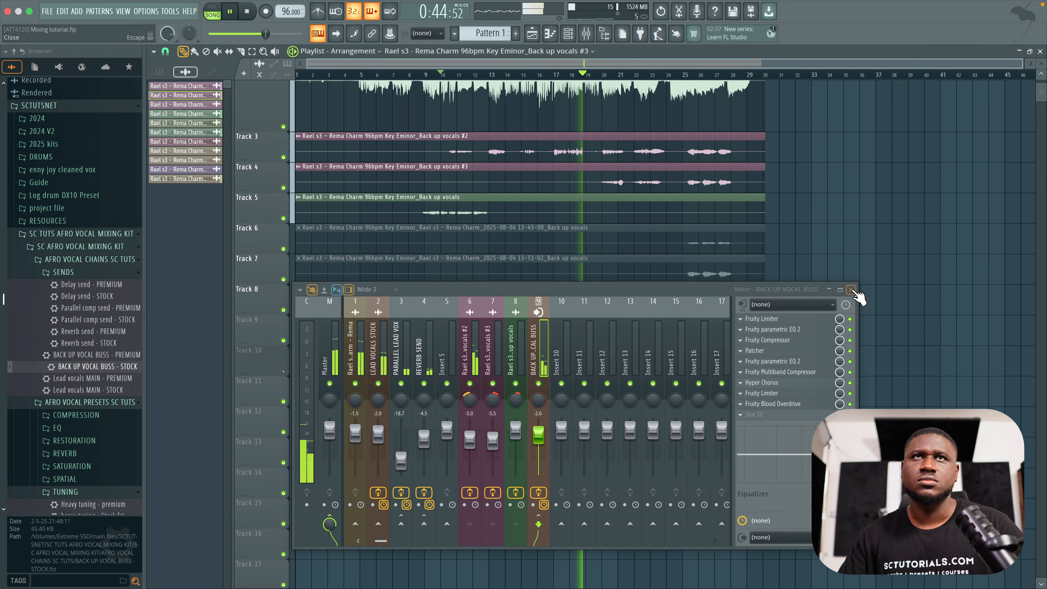
key("space")
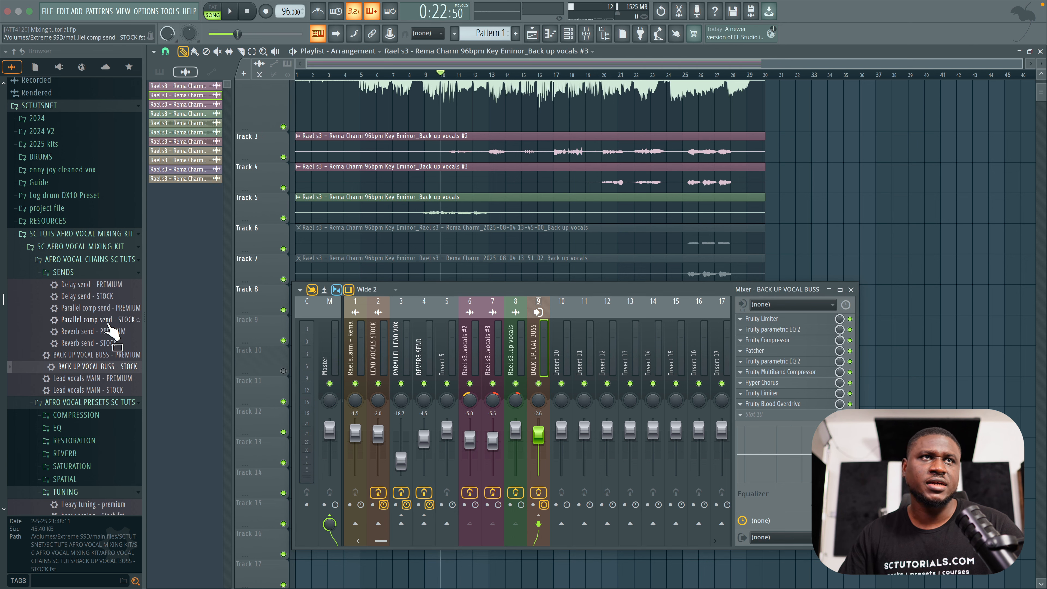
Step: Load the Reverb send - STOCK chain from the SENDS folder onto Insert 10
left_click_drag(108, 344, 218, 348)
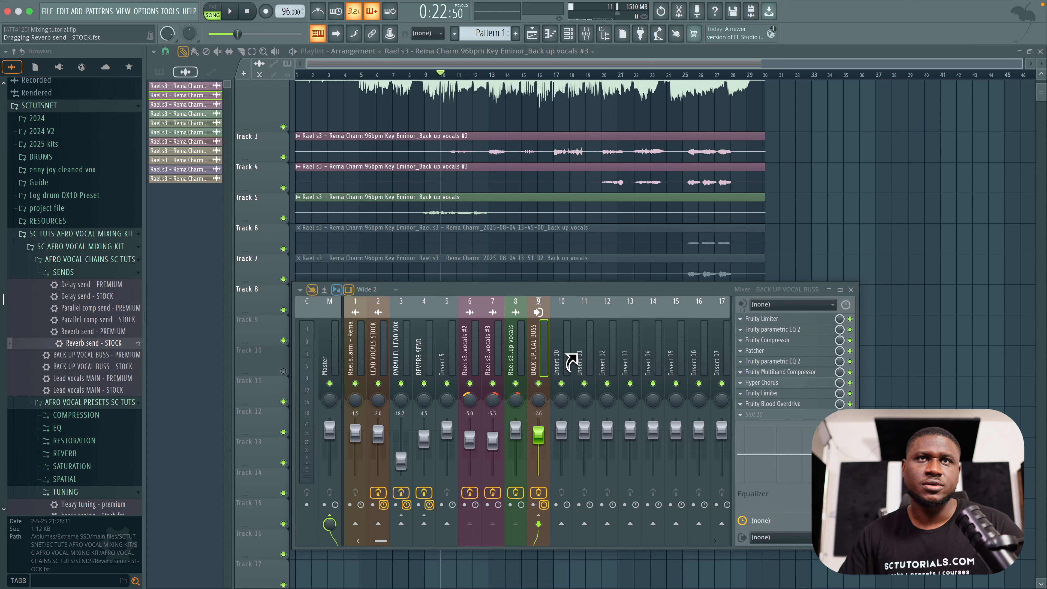
left_click_drag(560, 359, 567, 355)
Step: Send the BACK UP VOCAL BUSS to the reverb send on track 10 and set that send's fader to about -4.1 dB
left_click(538, 350)
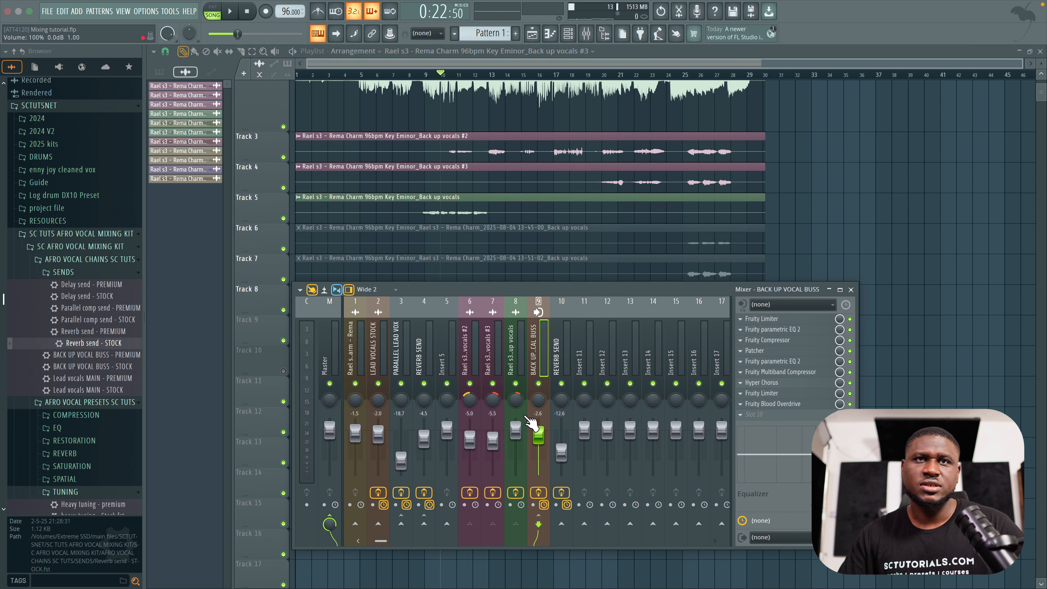
left_click(561, 524)
left_click_drag(562, 452, 559, 427)
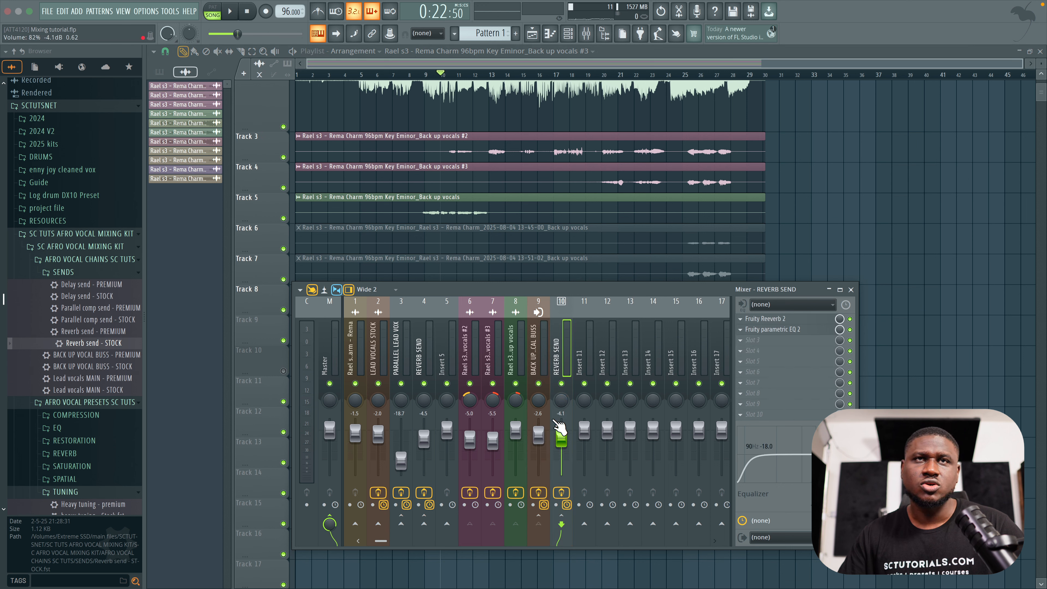
left_click(539, 342)
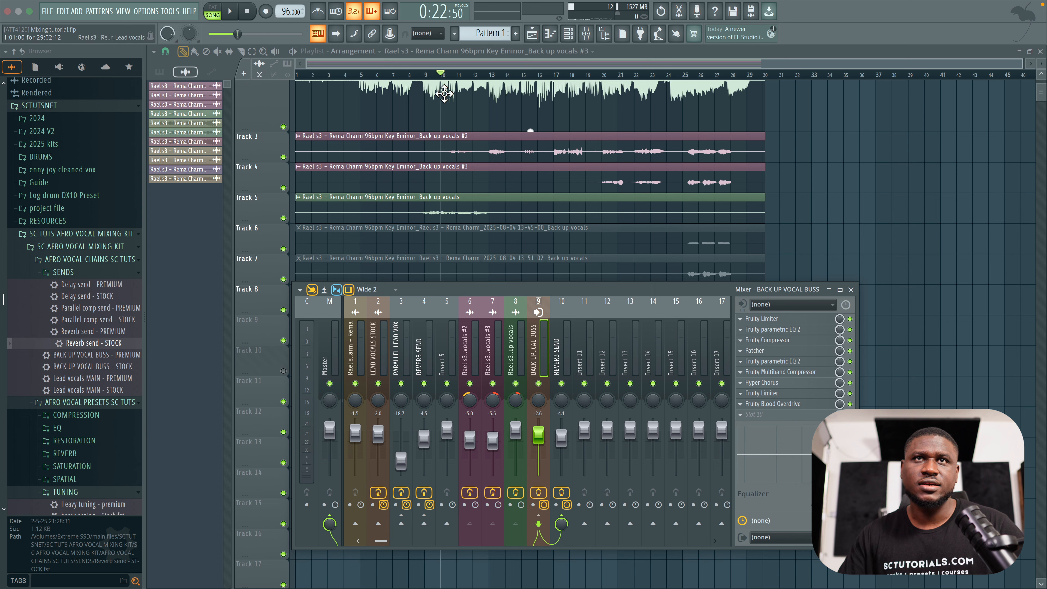
Step: Audition the backing vocals with the new reverb send from bar 10 and save the project
key("space")
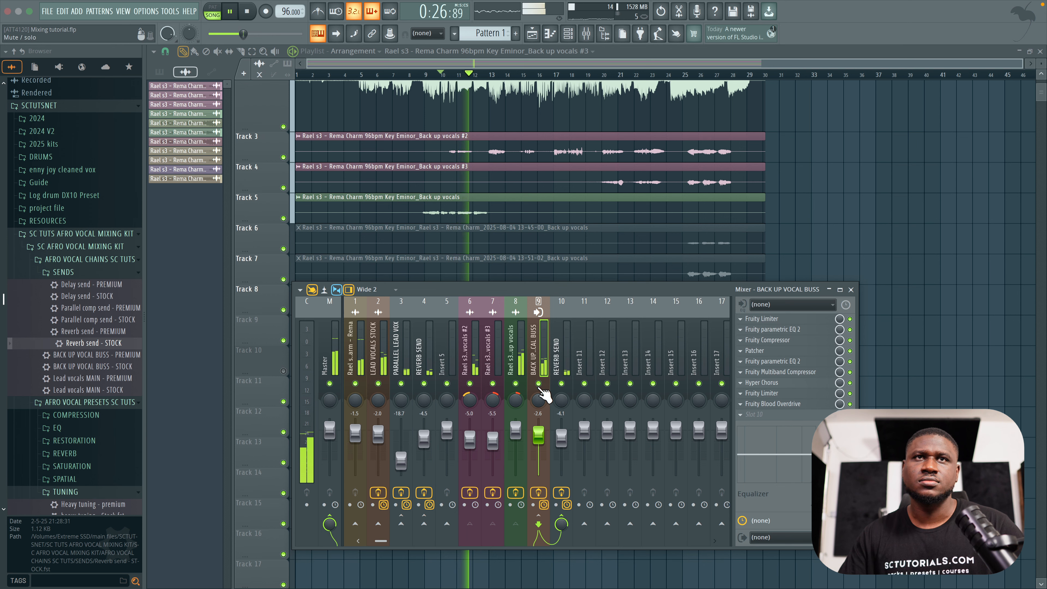
left_click(518, 344)
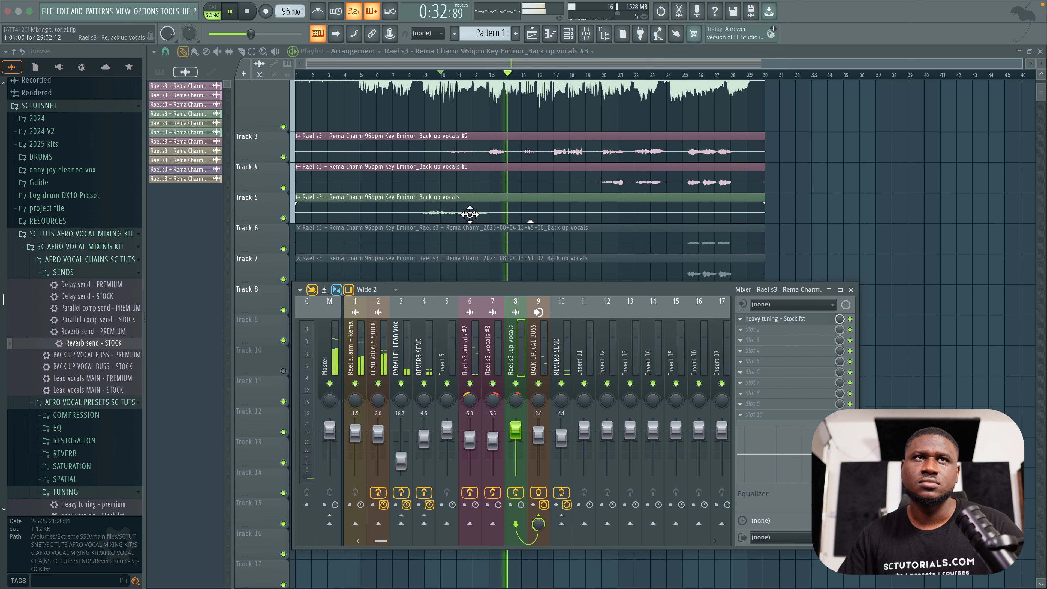
key("super+s")
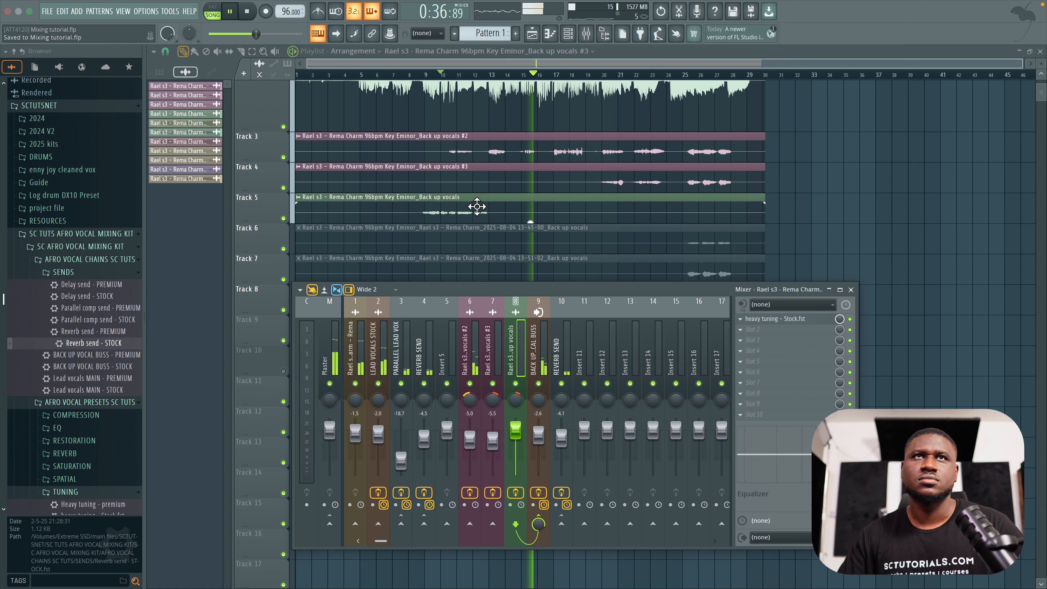
key("space")
left_click(480, 210)
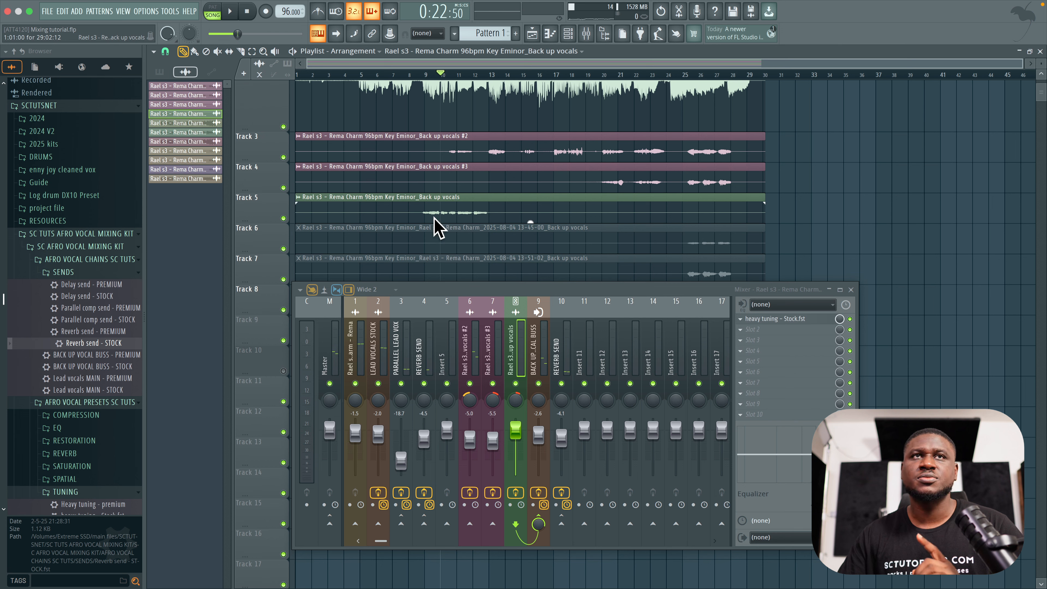
Step: Load "Preset - Movment - stock" from the Update V1 folder onto the Back up vocals mixer track and reset the track's panning
scroll(101, 412, "down", 5)
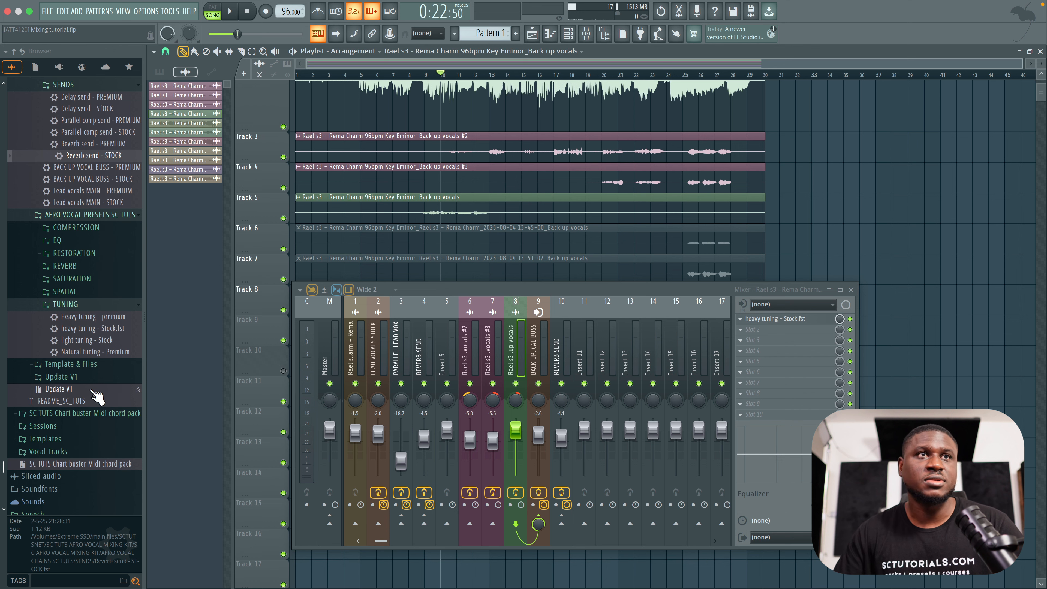
left_click(100, 379)
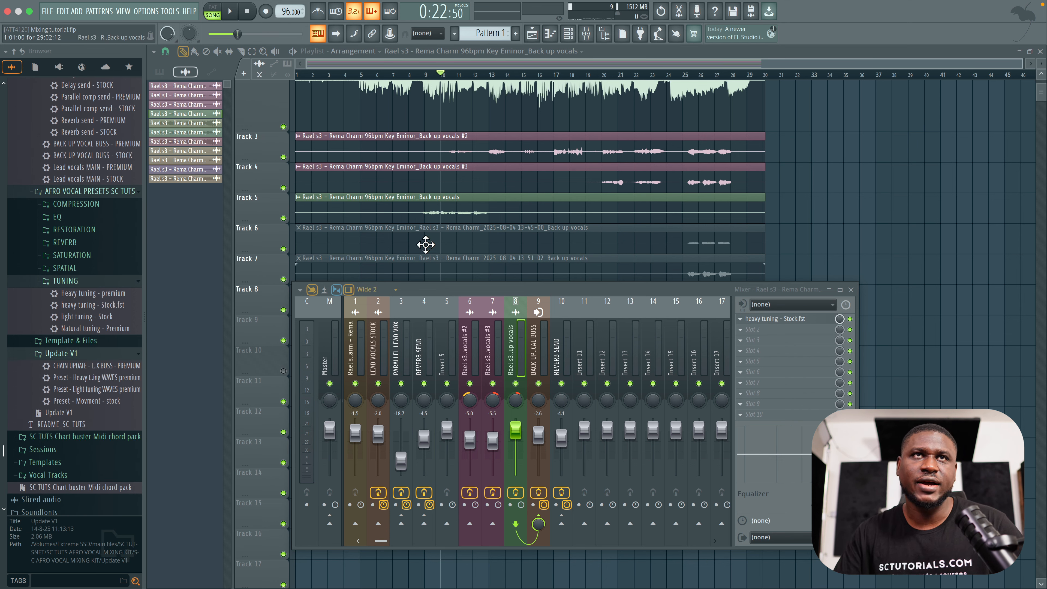
double_click(456, 209)
left_click(590, 212)
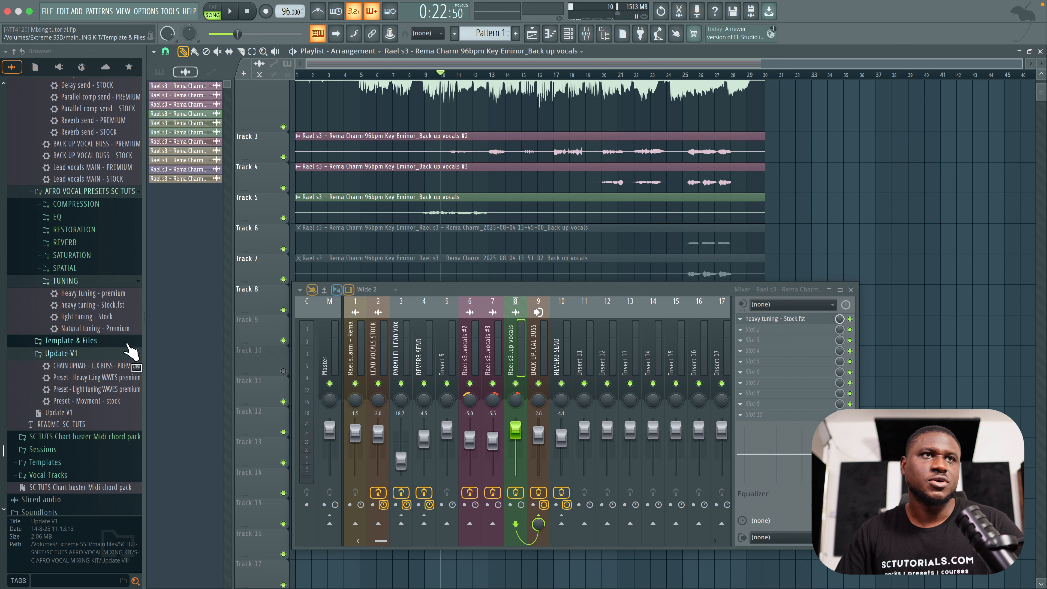
left_click_drag(89, 404, 423, 349)
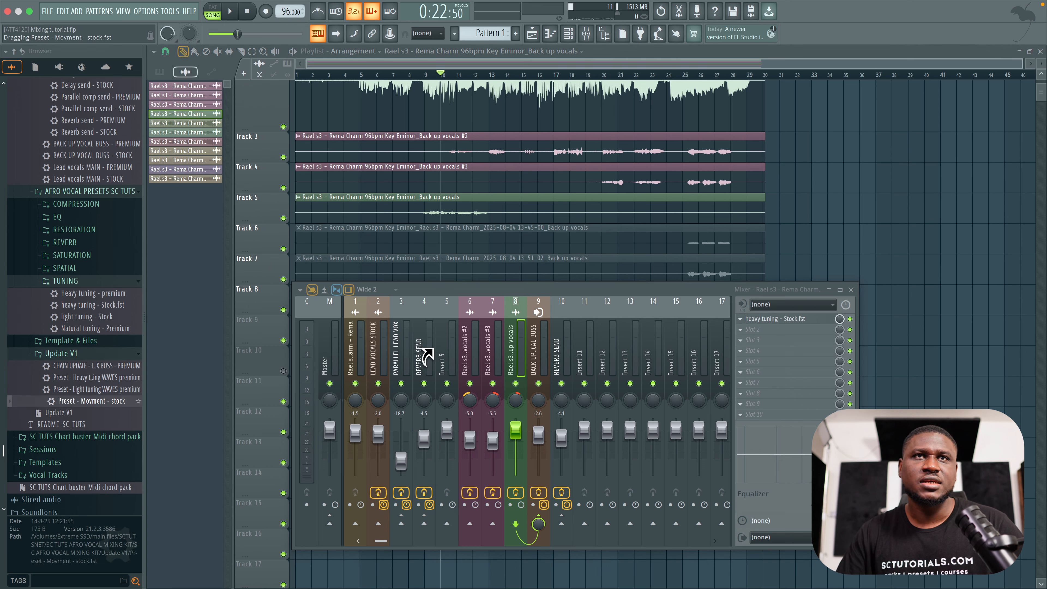
left_click_drag(521, 346, 521, 346)
right_click(515, 400)
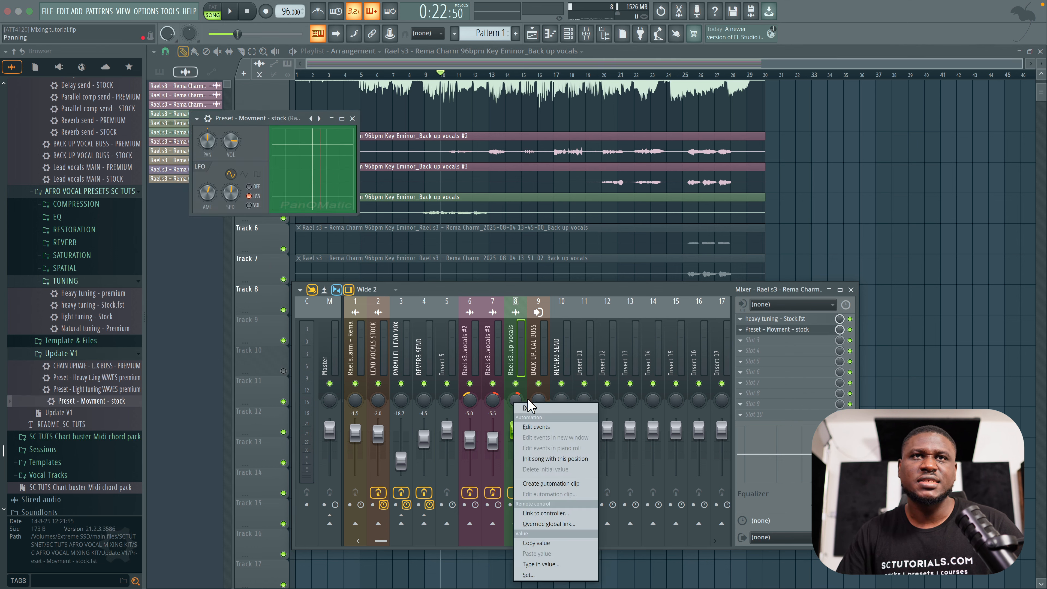
left_click(533, 407)
Step: Audition the panning movement on the backing vocals from bar 9, close the preset's window and save the project
left_click(427, 76)
key("space")
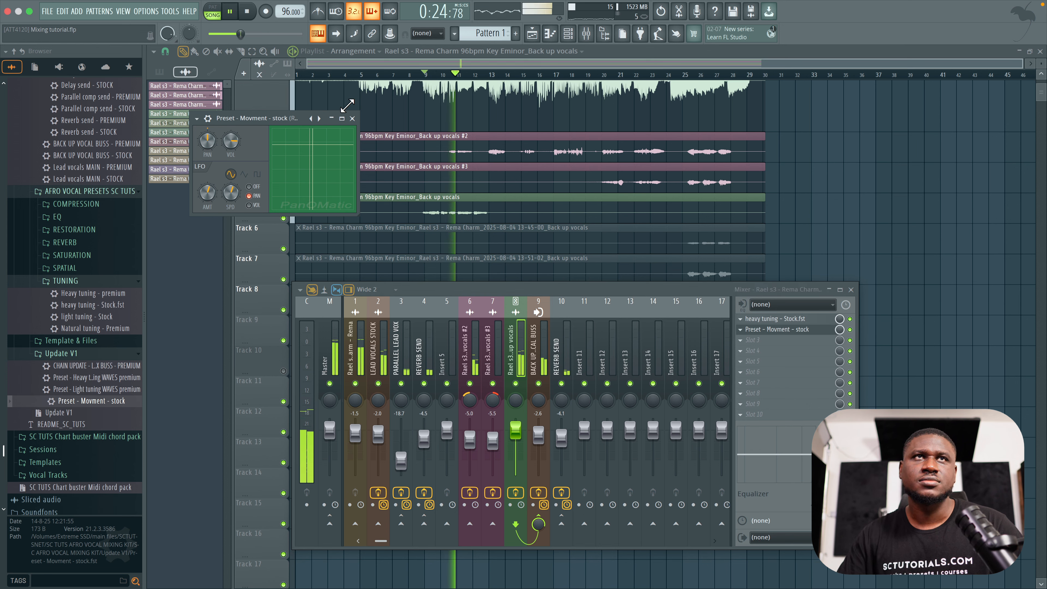
left_click(352, 119)
key("ctrl+s")
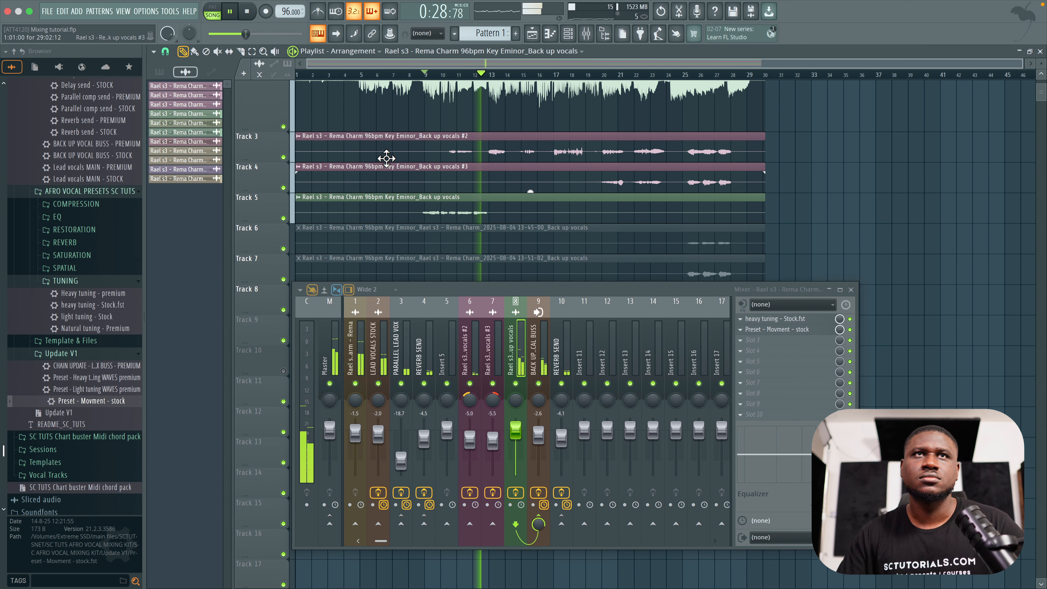
scroll(517, 218, "down", 3)
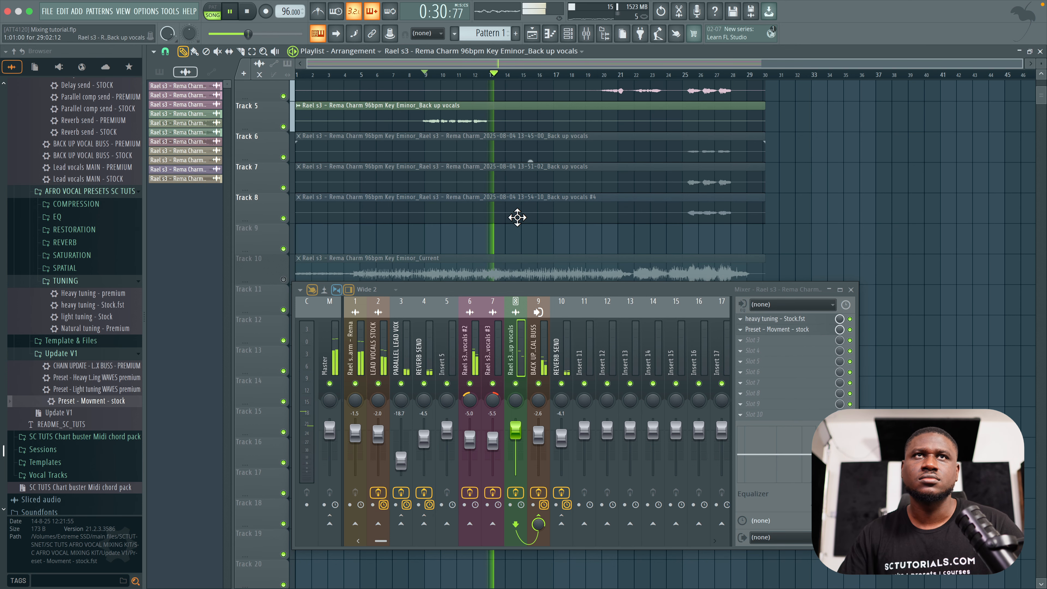
scroll(517, 217, "up", 1)
key("super+s")
scroll(517, 217, "up", 2)
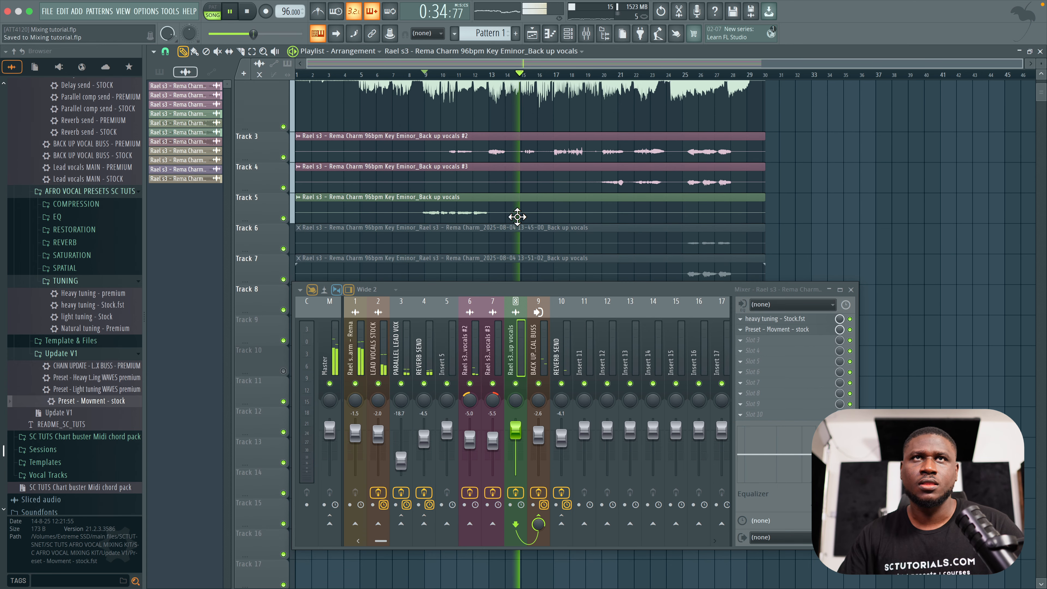
Step: Audition the "Current" audio clip soloed on track 10 from bar 5
scroll(518, 217, "down", 2)
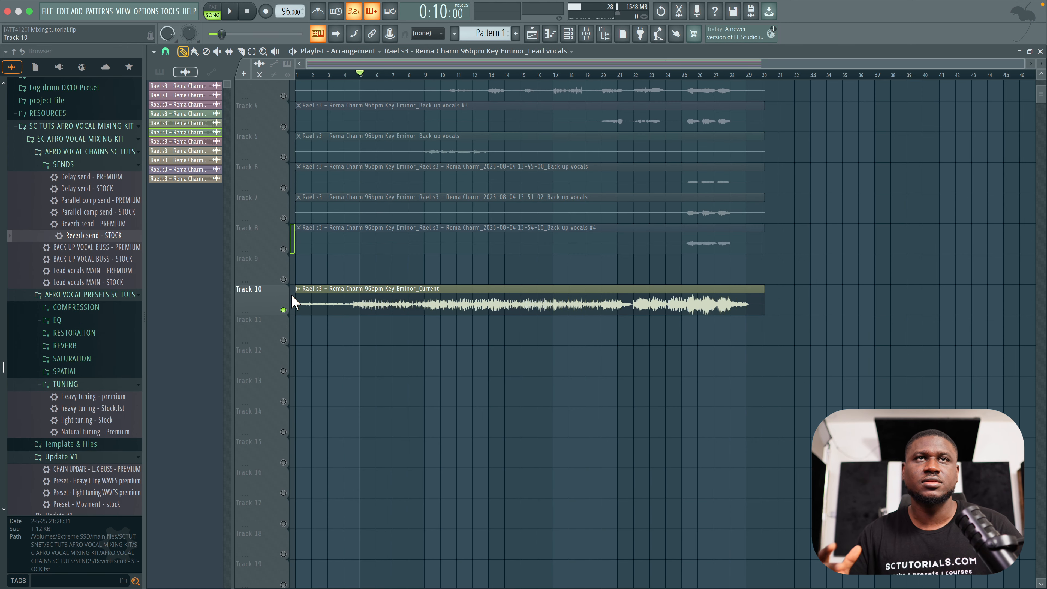
key("space")
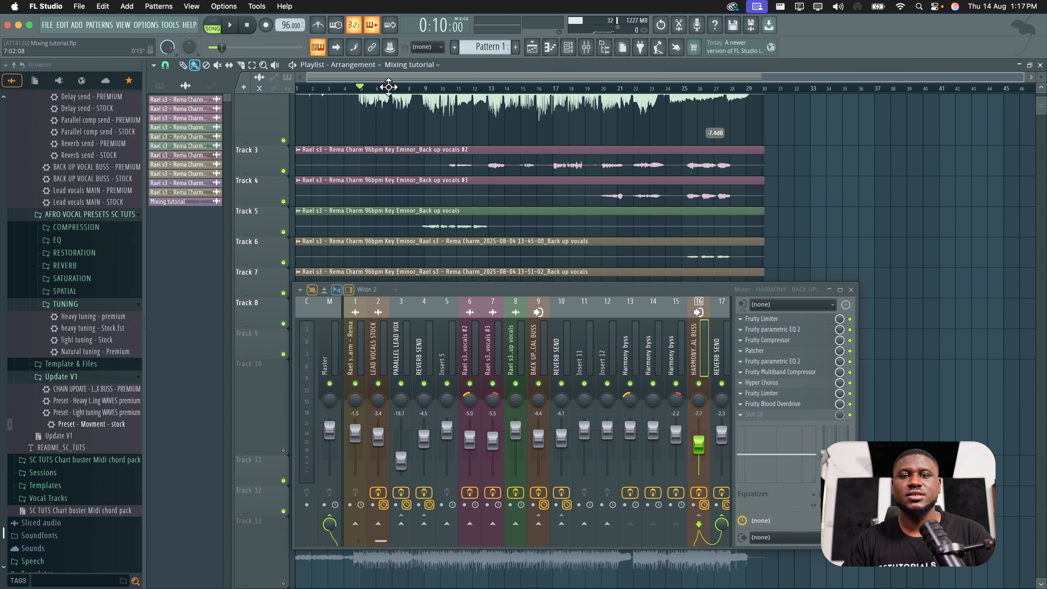
Step: Audition the full mix with all the harmony vocals from bar 5, lower the mixer window to reveal the vocal tracks and save the project
key("space")
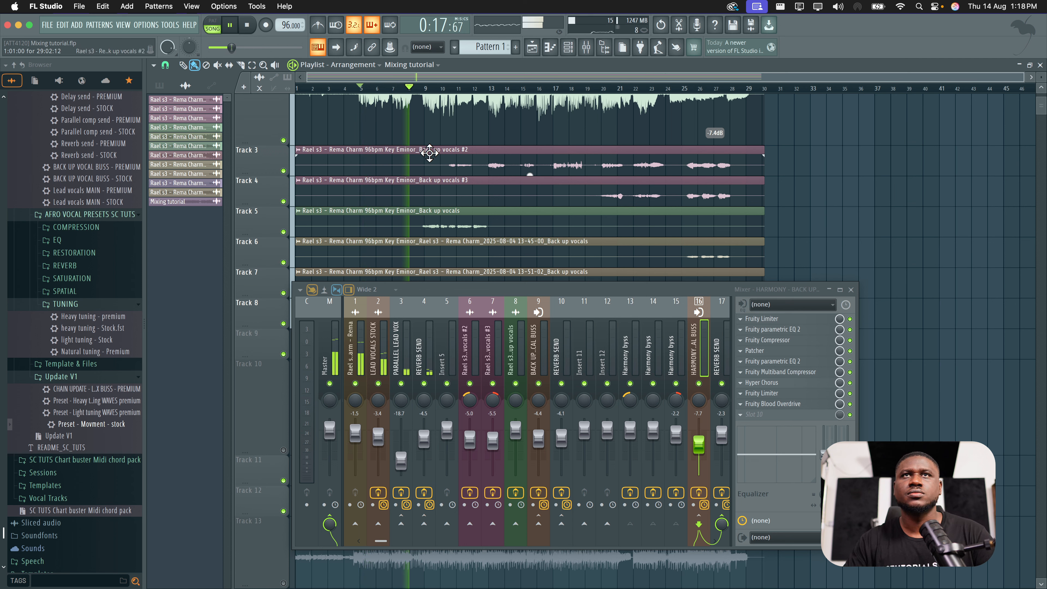
scroll(429, 153, "up", 2)
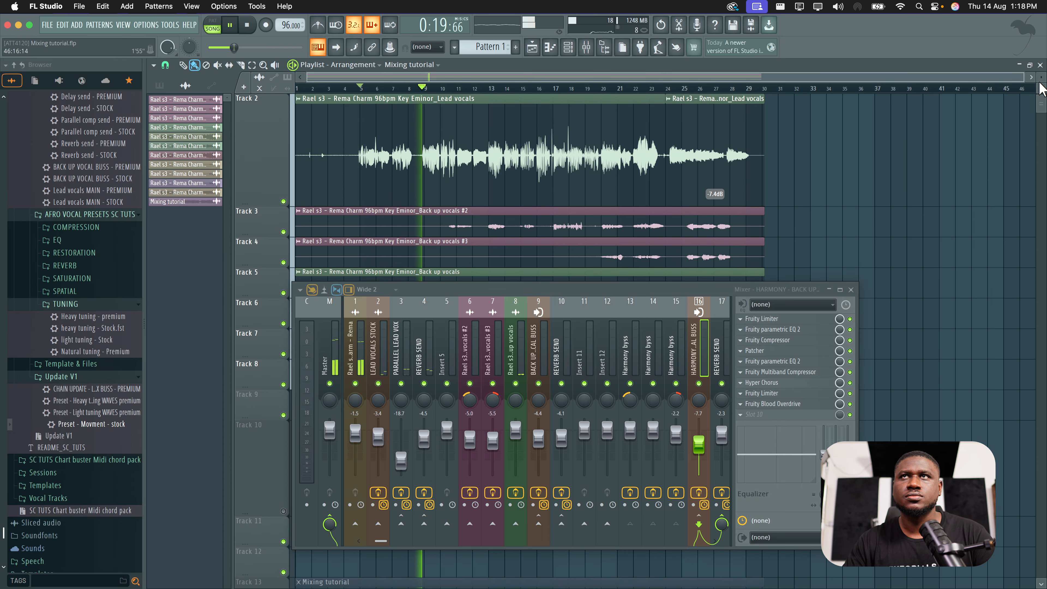
left_click_drag(1041, 77, 1042, 89)
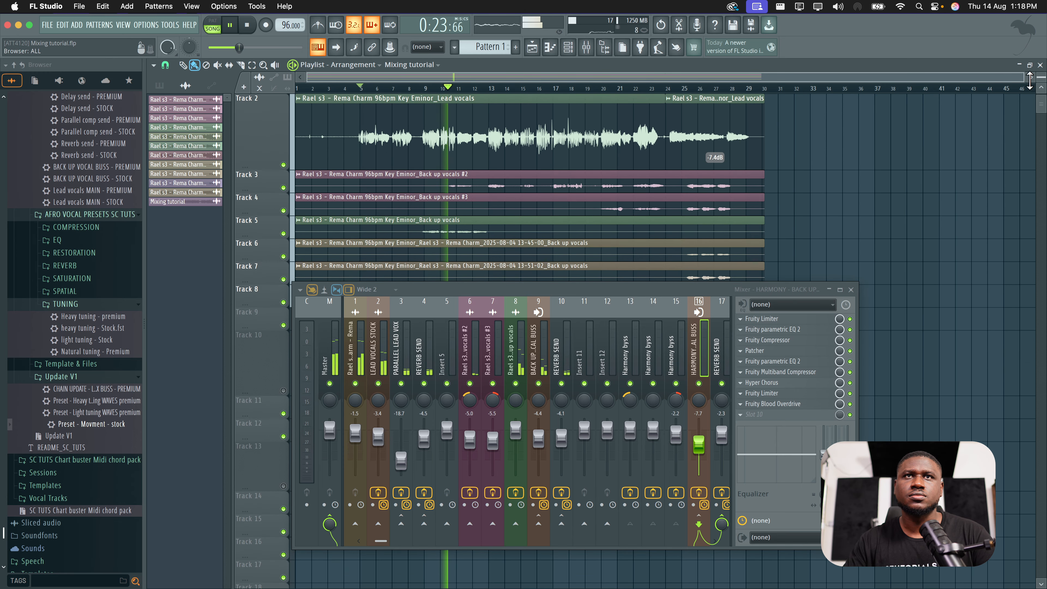
left_click_drag(712, 290, 691, 356)
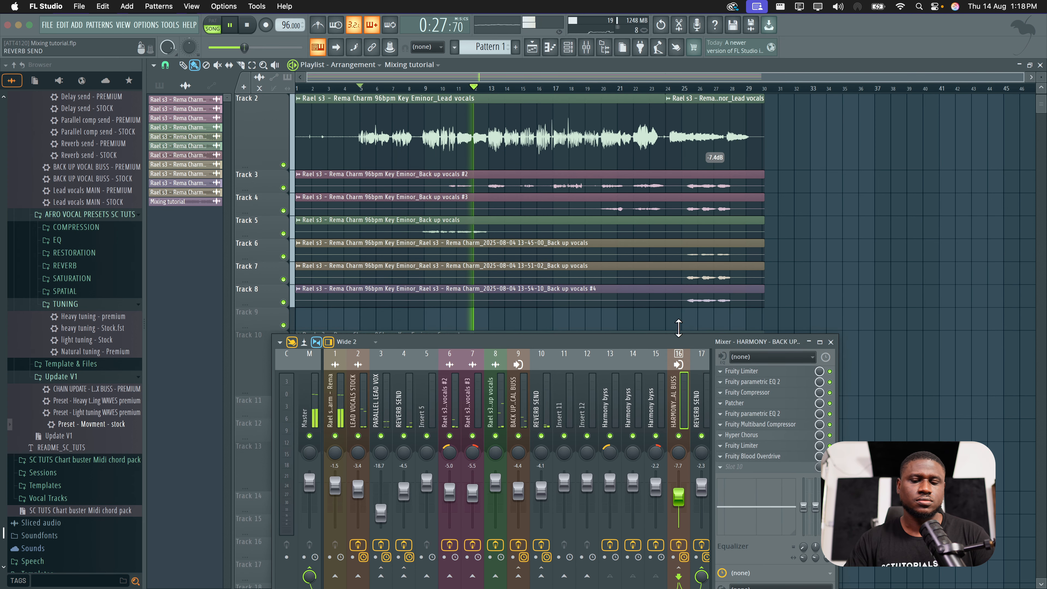
key("super+s")
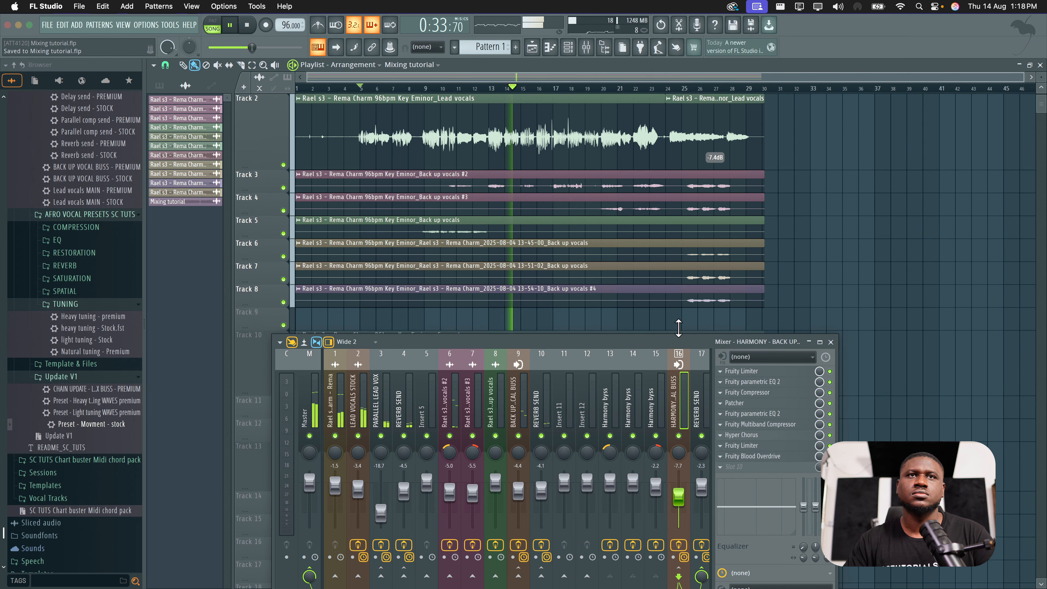
scroll(672, 292, "down", 1)
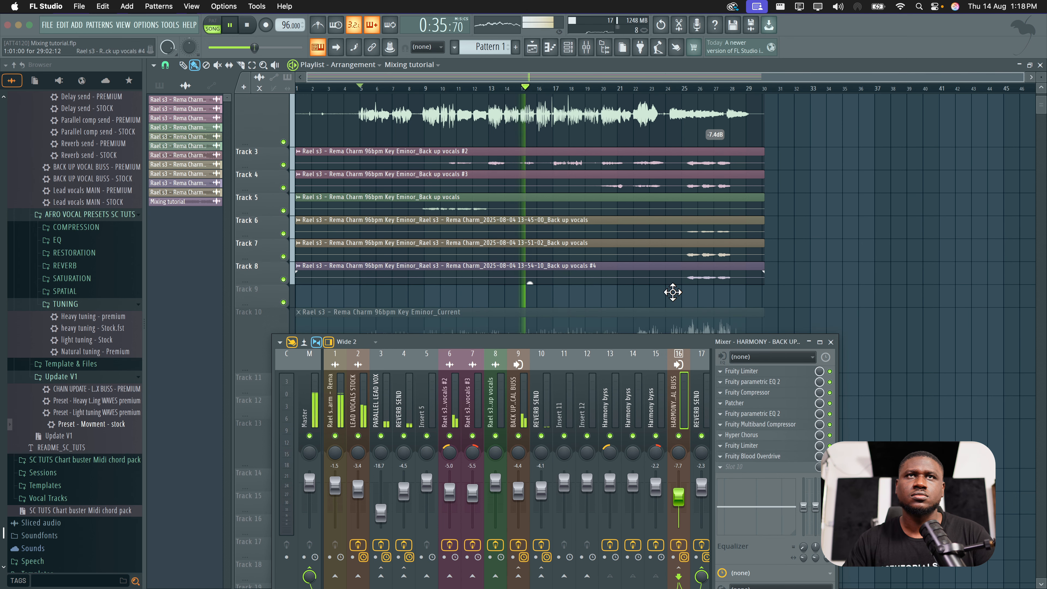
scroll(672, 293, "up", 1)
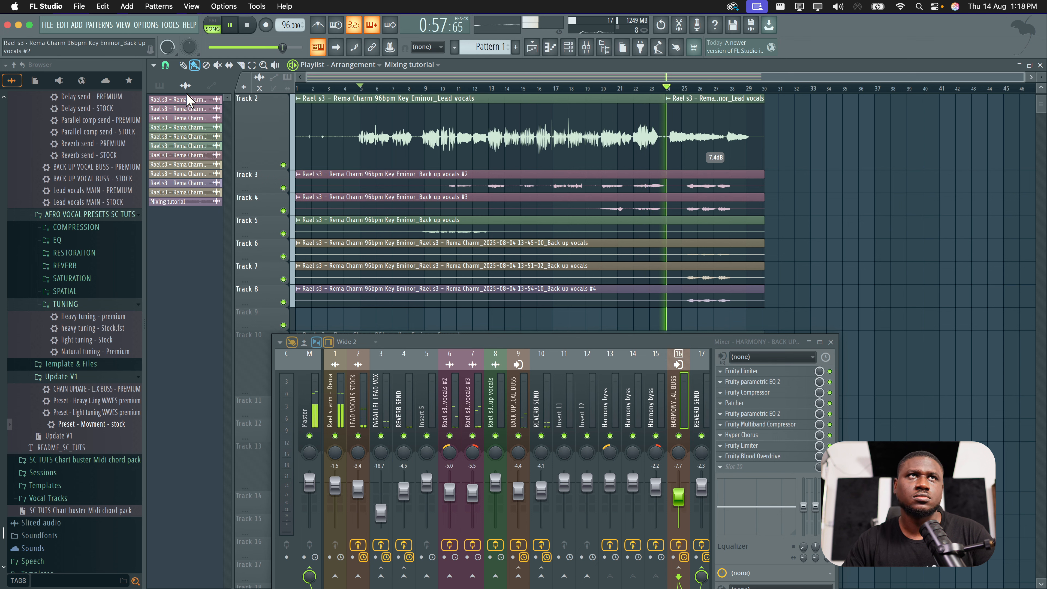
left_click(183, 65)
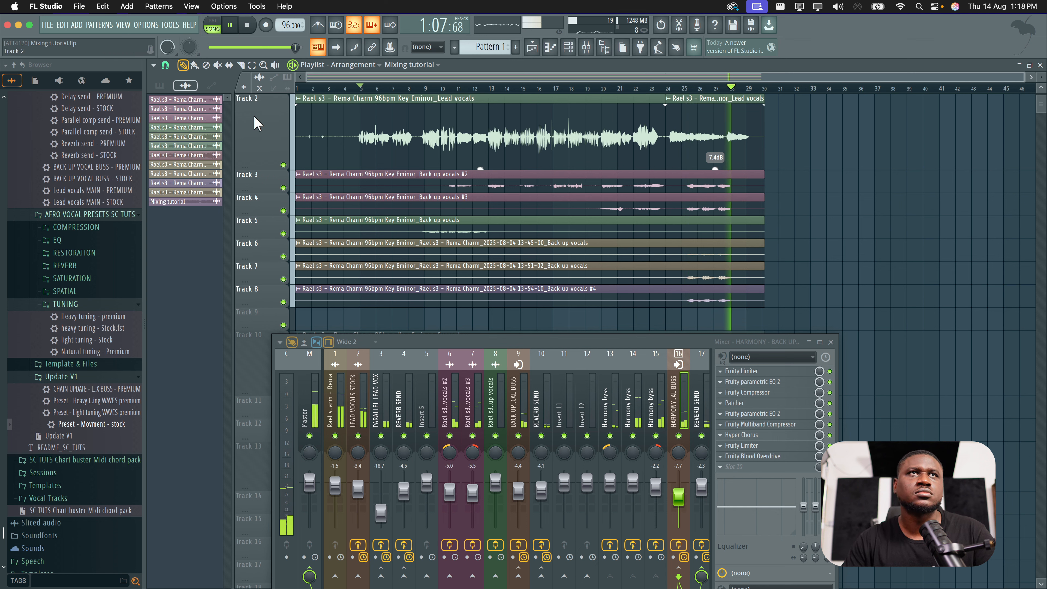
key("space")
Step: Export the full song as a Microsoft wave file named "22 Mixing tutorial"
left_click(47, 25)
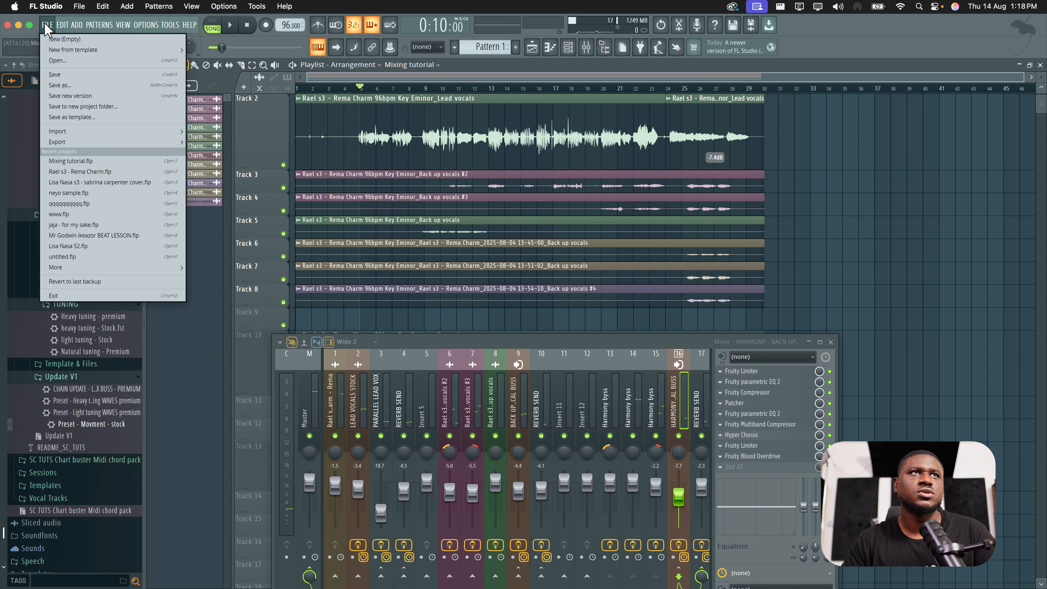
mouse_move(93, 144)
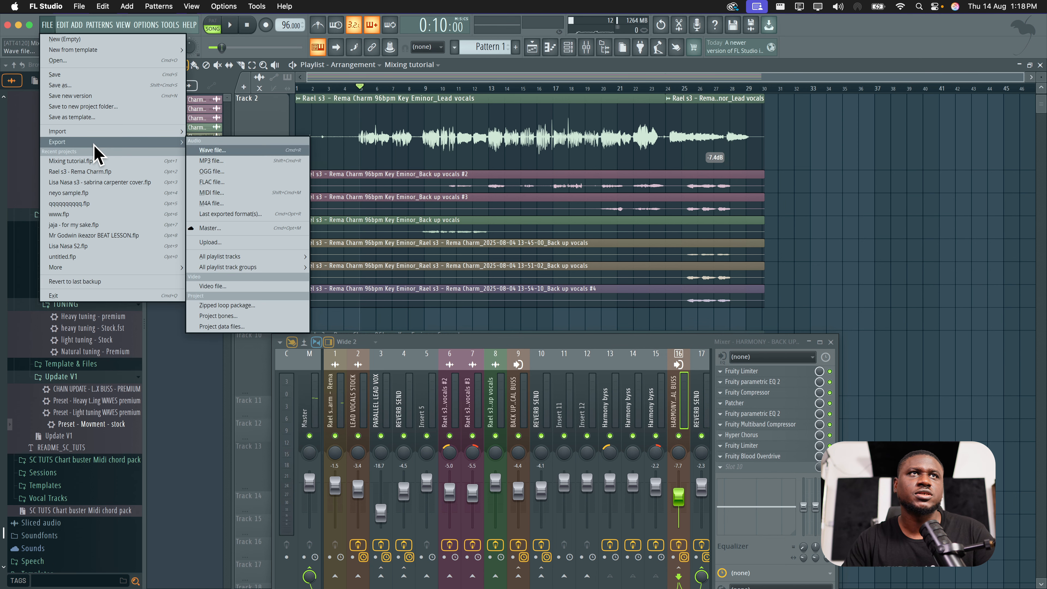
left_click(243, 160)
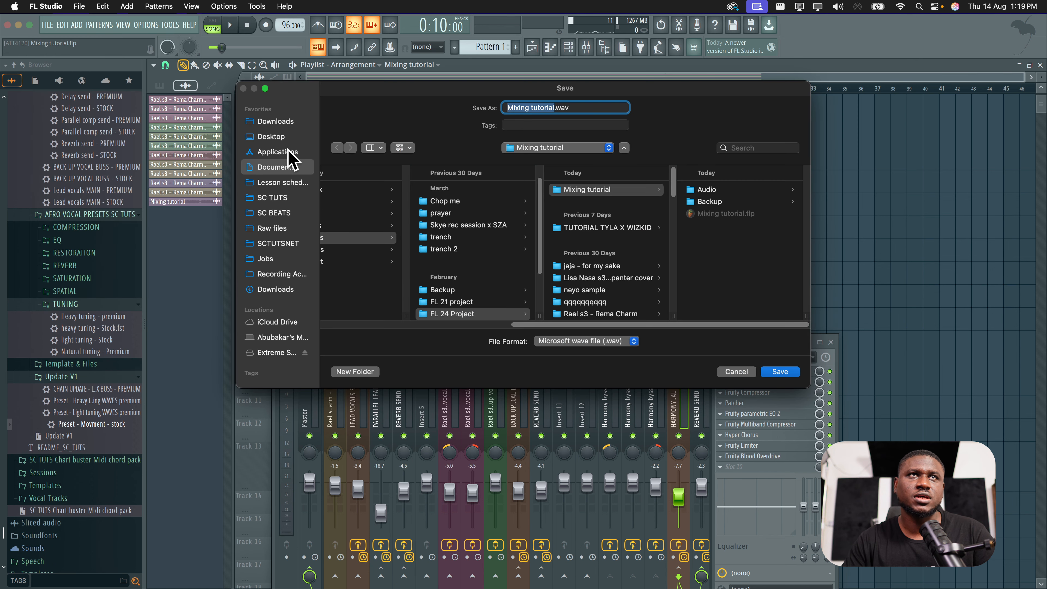
key("Return")
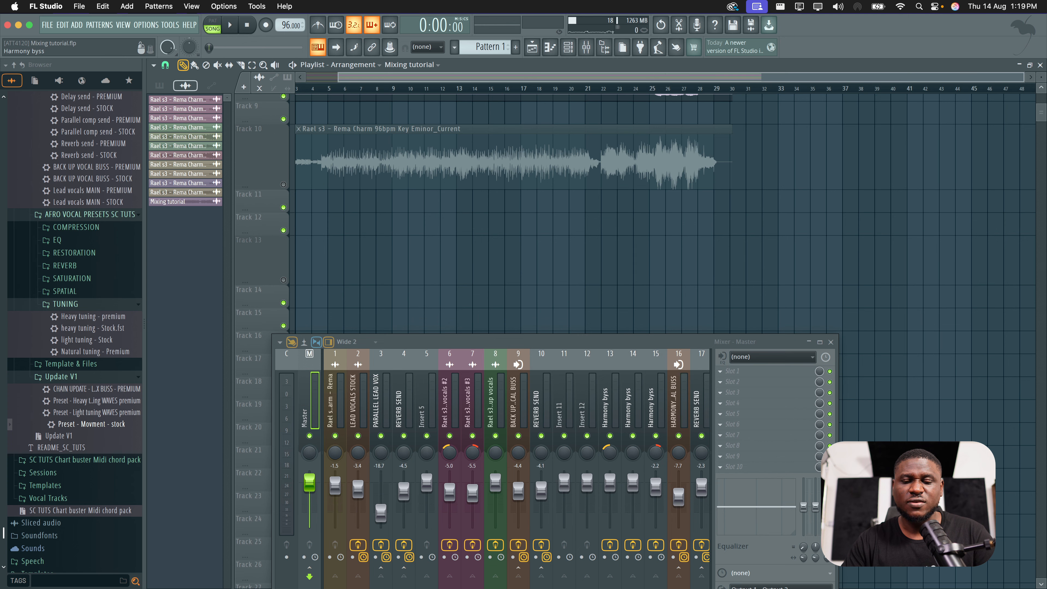
Step: Import the exported "22 Mixing tutorial" audio onto playlist track 13, solo that track and align the clip to start at bar 1
key("F9")
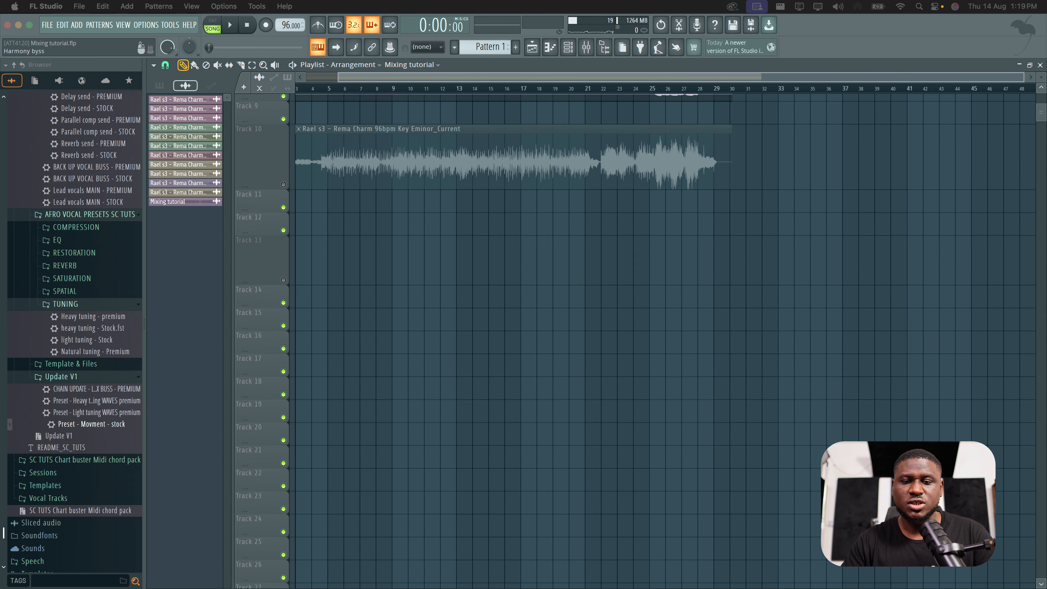
left_click_drag(536, 582, 349, 263)
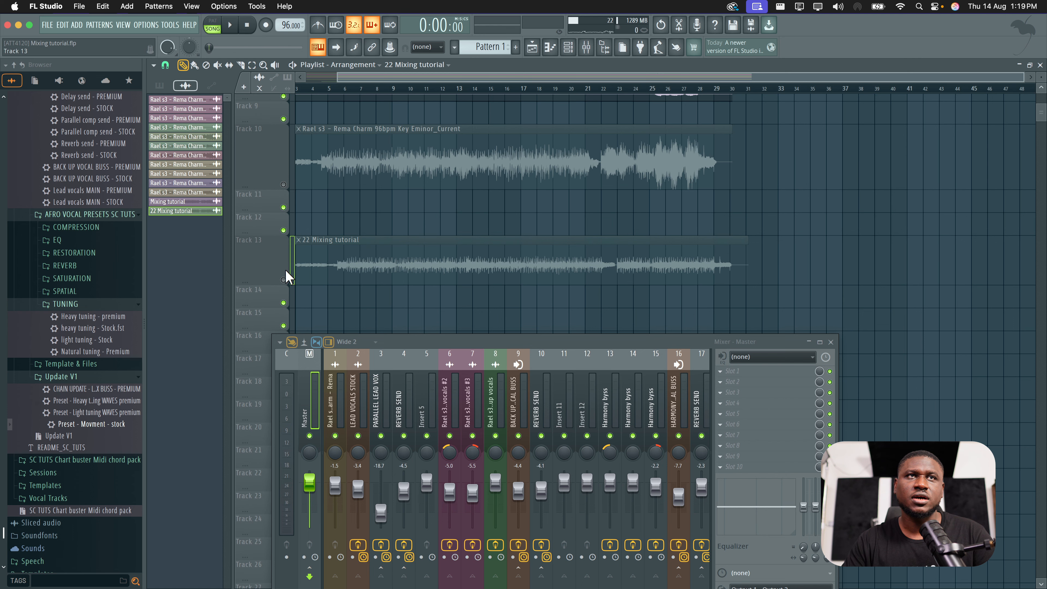
scroll(333, 235, "up", 3)
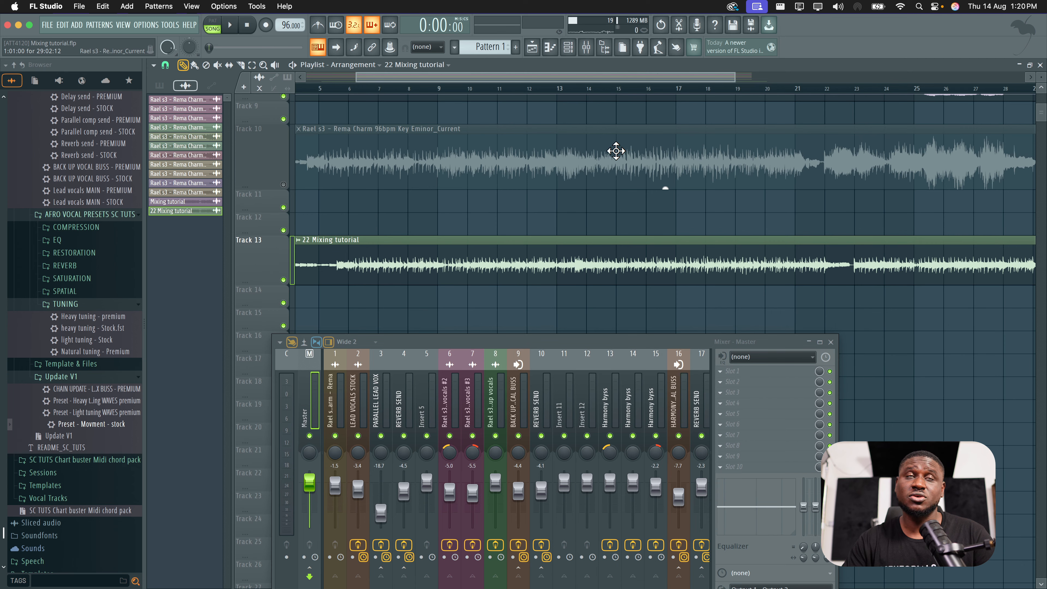
scroll(616, 152, "down", 2)
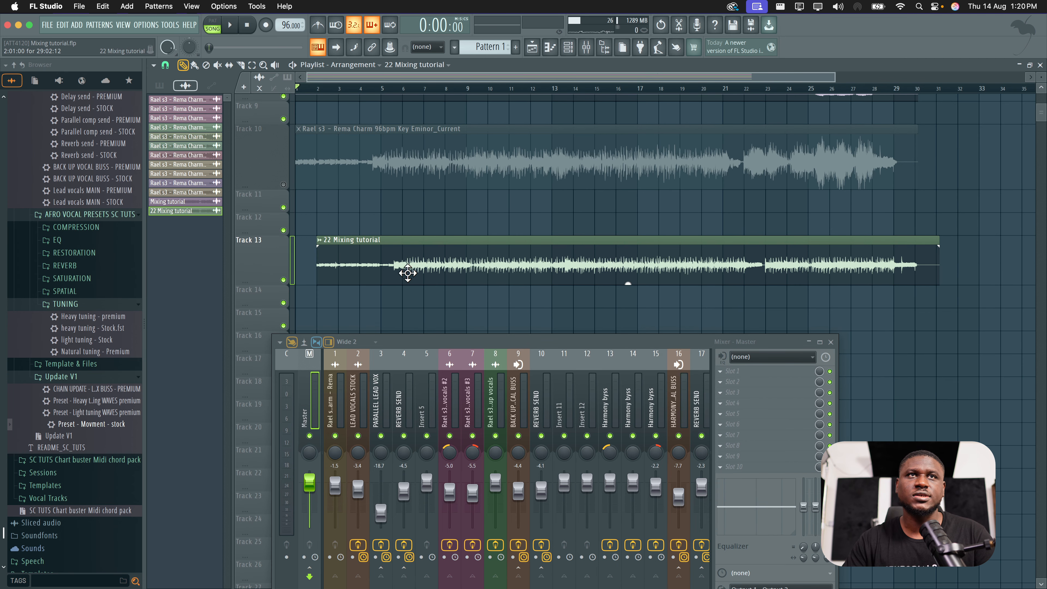
left_click_drag(421, 252, 338, 254)
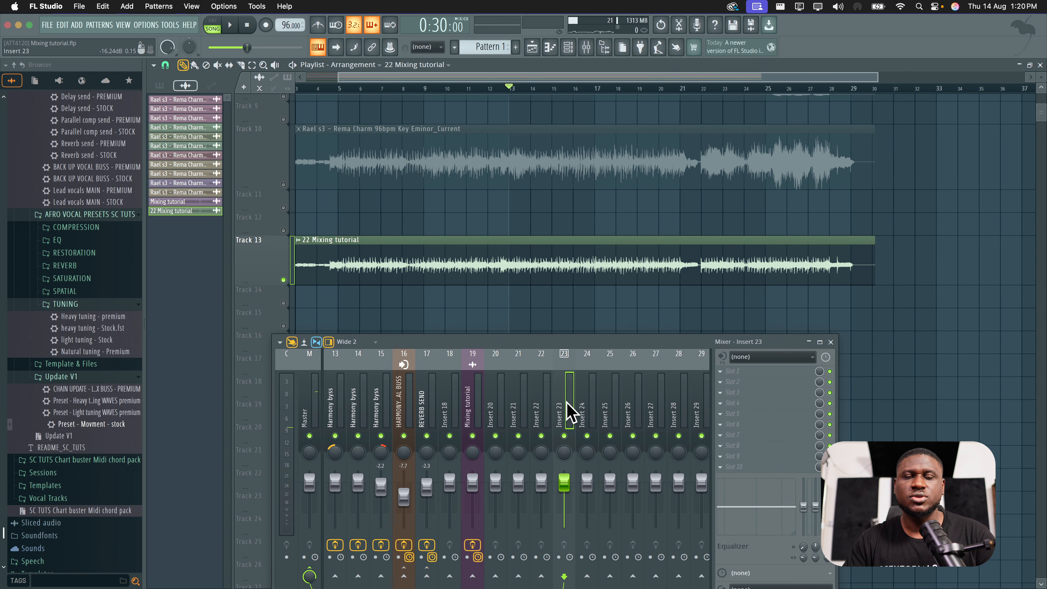
Step: Load Fruity Parametric EQ 2 on the mixdown's mixer track 23 and turn band 1 into a steeper high-pass filter below 50 Hz
left_click(726, 371)
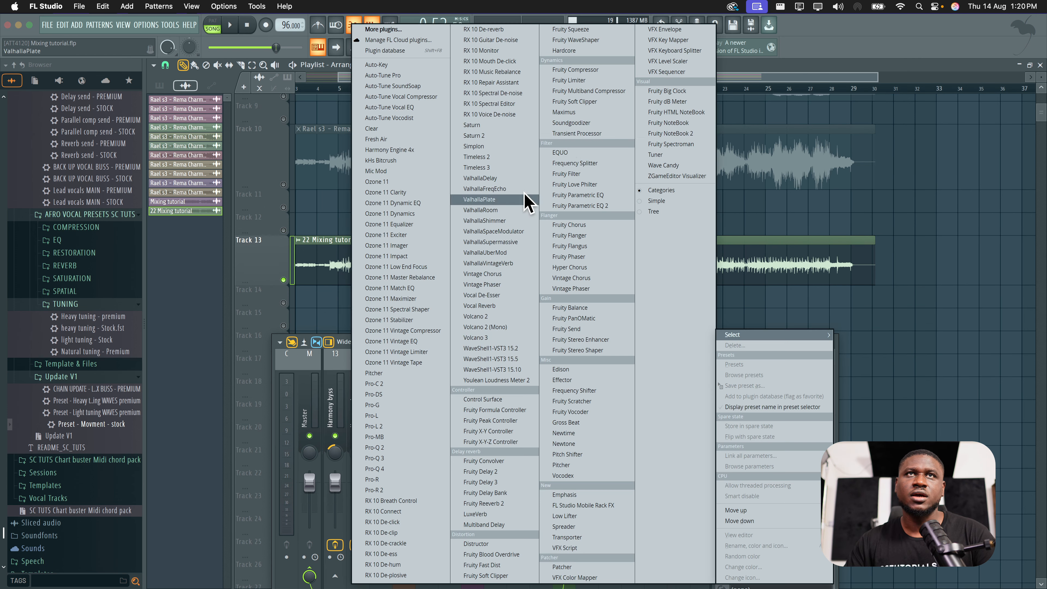
left_click(592, 207)
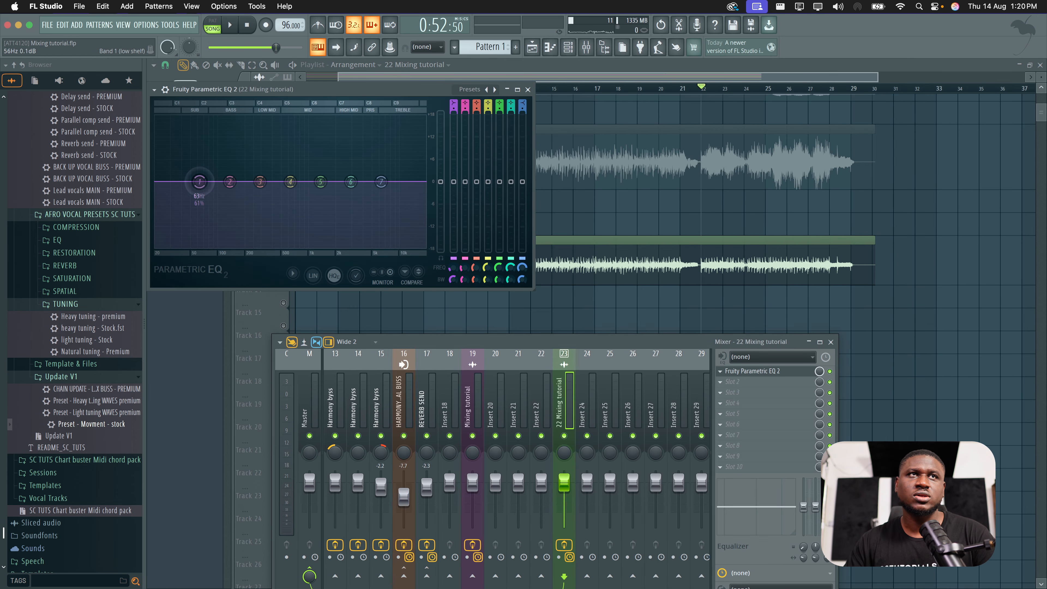
right_click(199, 182)
mouse_move(216, 210)
left_click(267, 243)
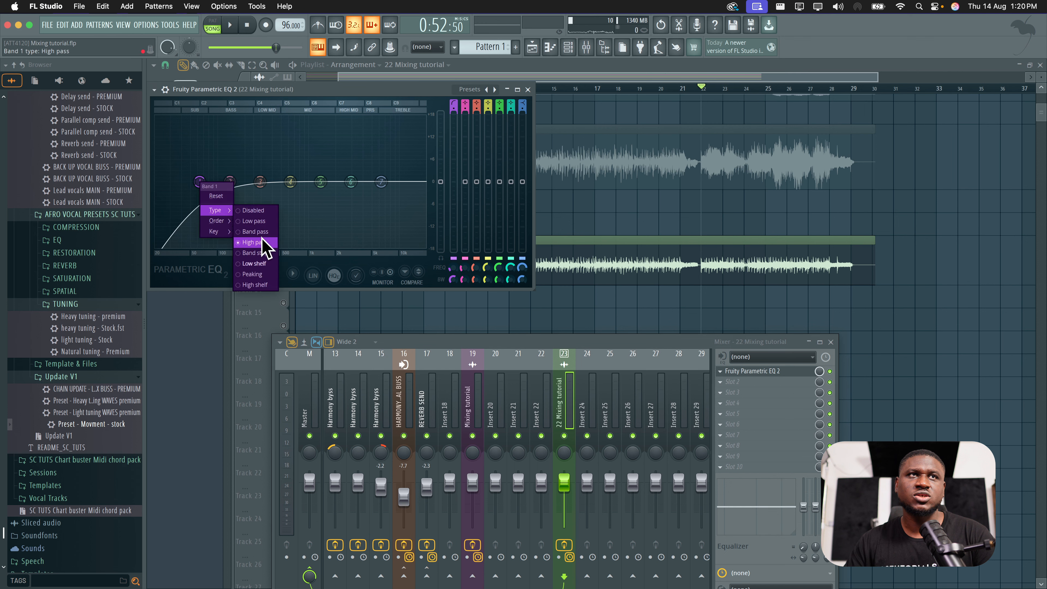
left_click(245, 229)
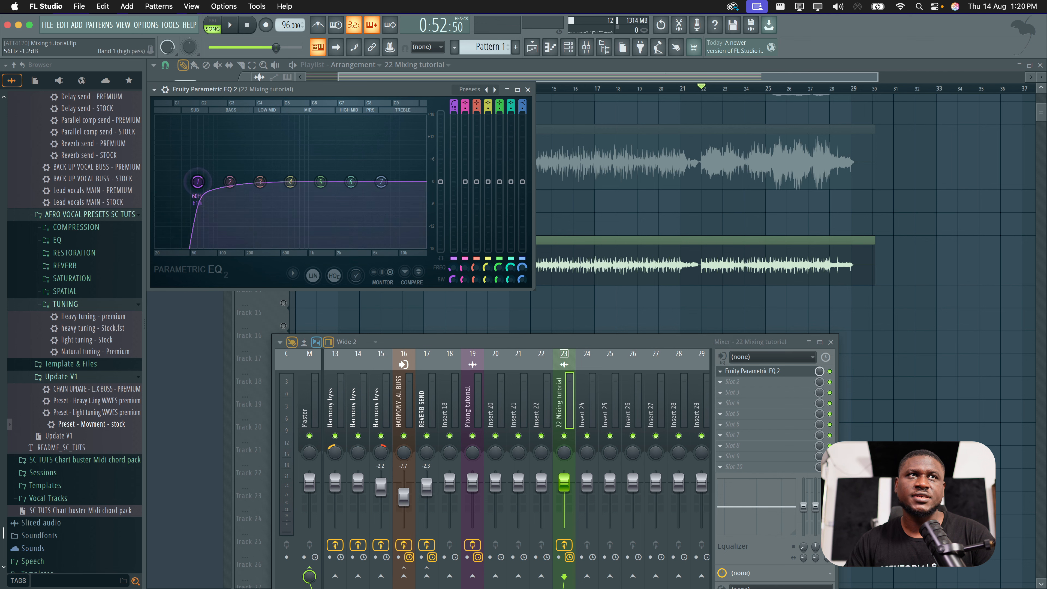
left_click_drag(198, 182, 175, 182)
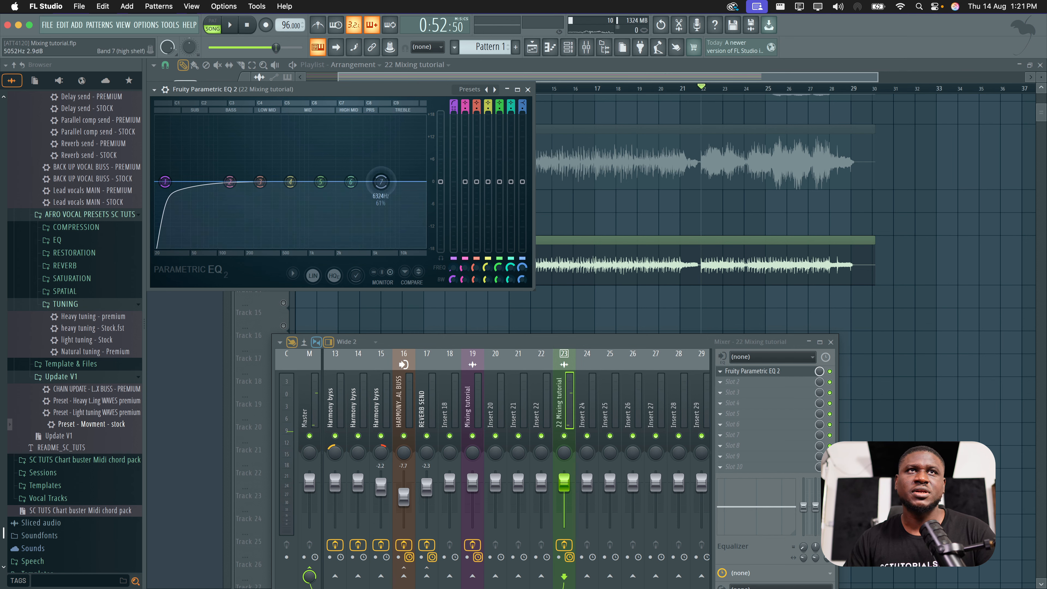
Step: Lower the EQ's band 7 high shelf to about -1.9 dB at 4316 Hz while auditioning the mixdown
left_click_drag(373, 189, 376, 165)
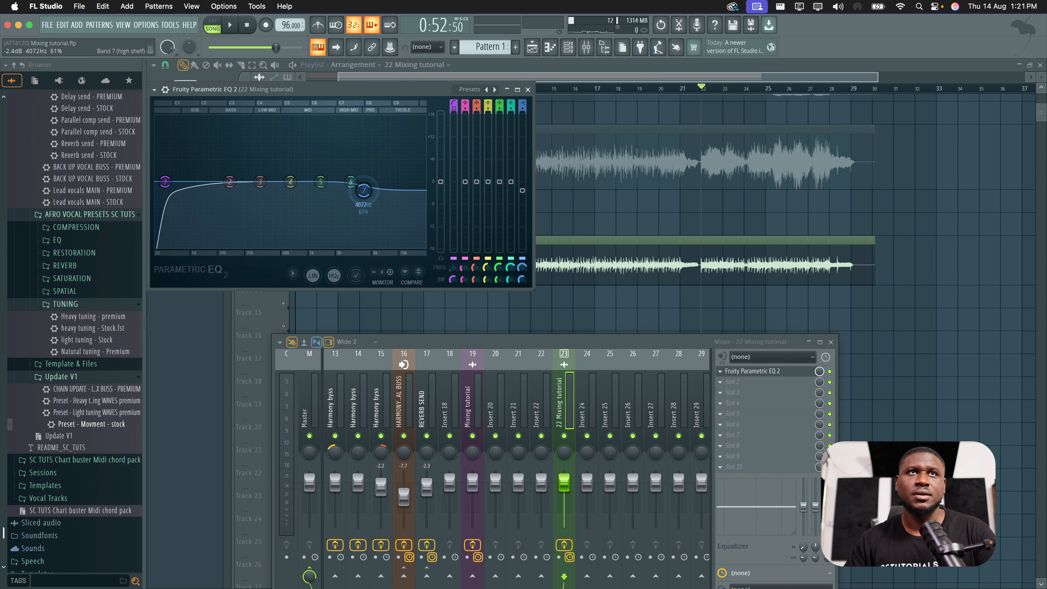
key("space")
left_click_drag(364, 190, 366, 189)
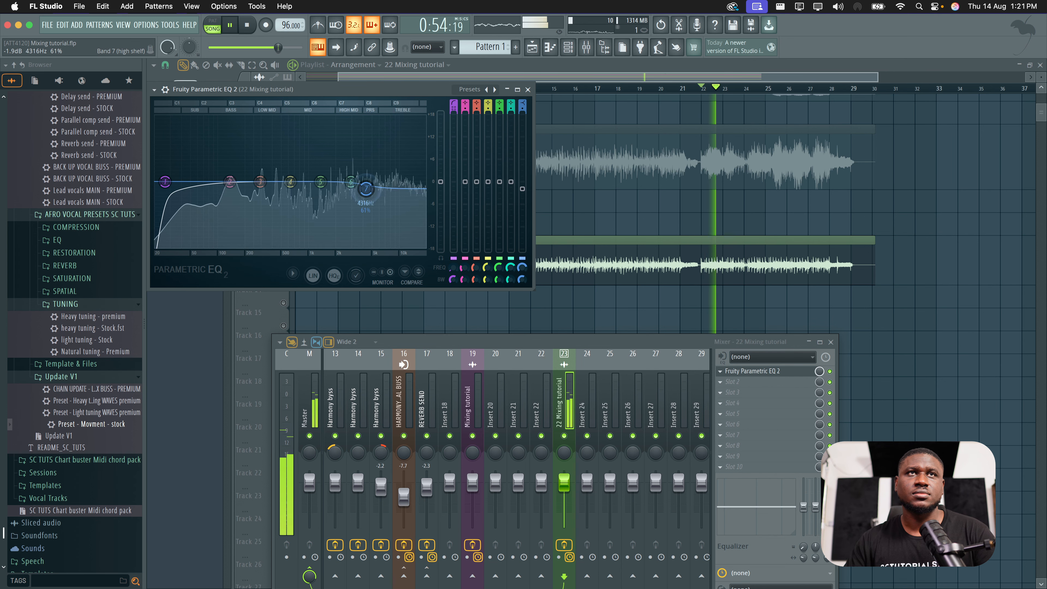
key("space")
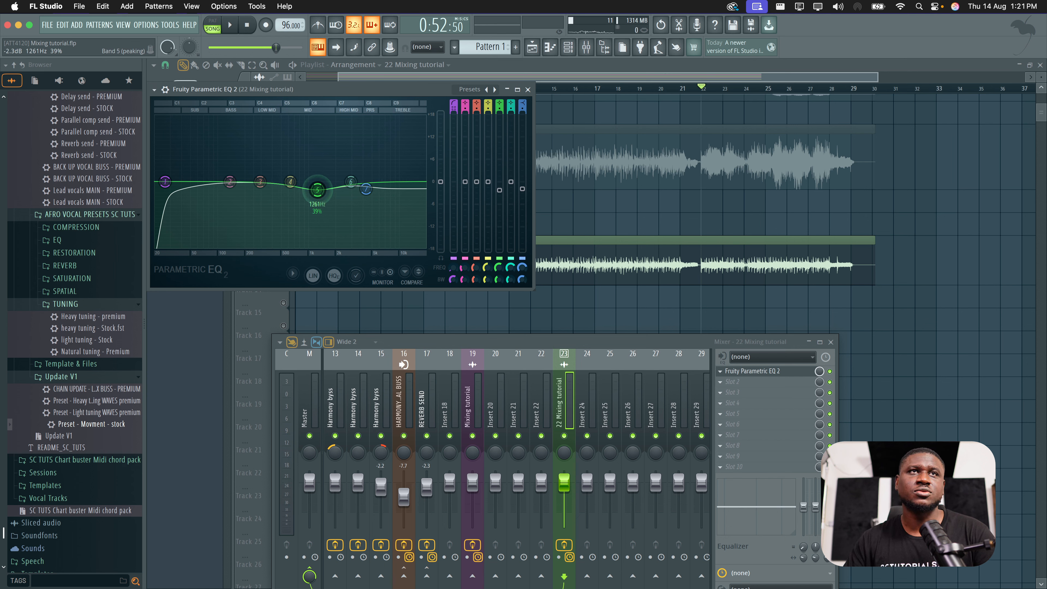
Step: Dip EQ band 5 to about -2.4 dB around 1.27 kHz while auditioning the mixdown, save the project and close the EQ
key("space")
left_click_drag(318, 189, 318, 191)
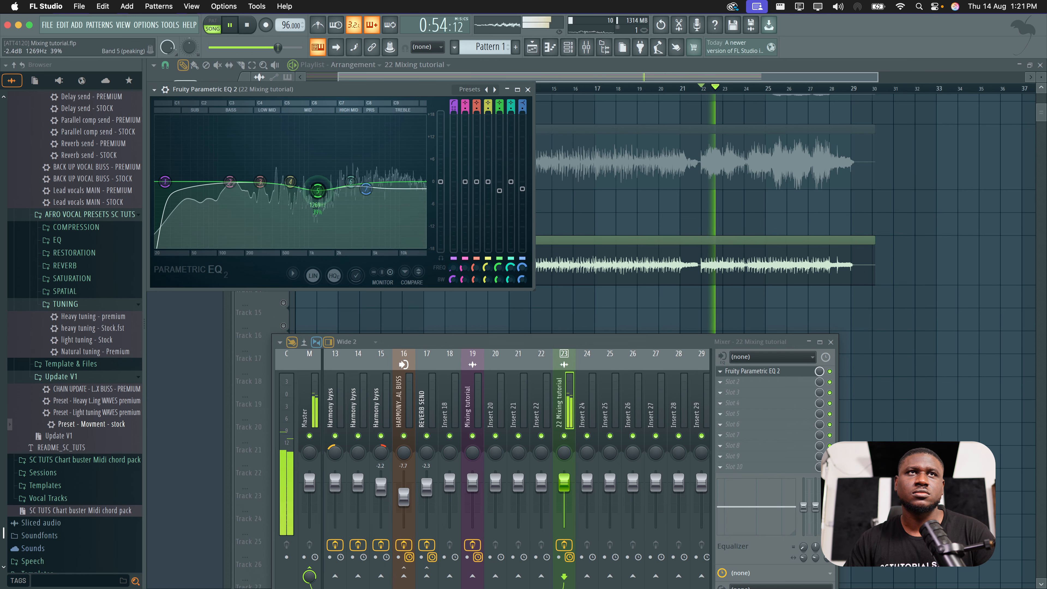
key("space")
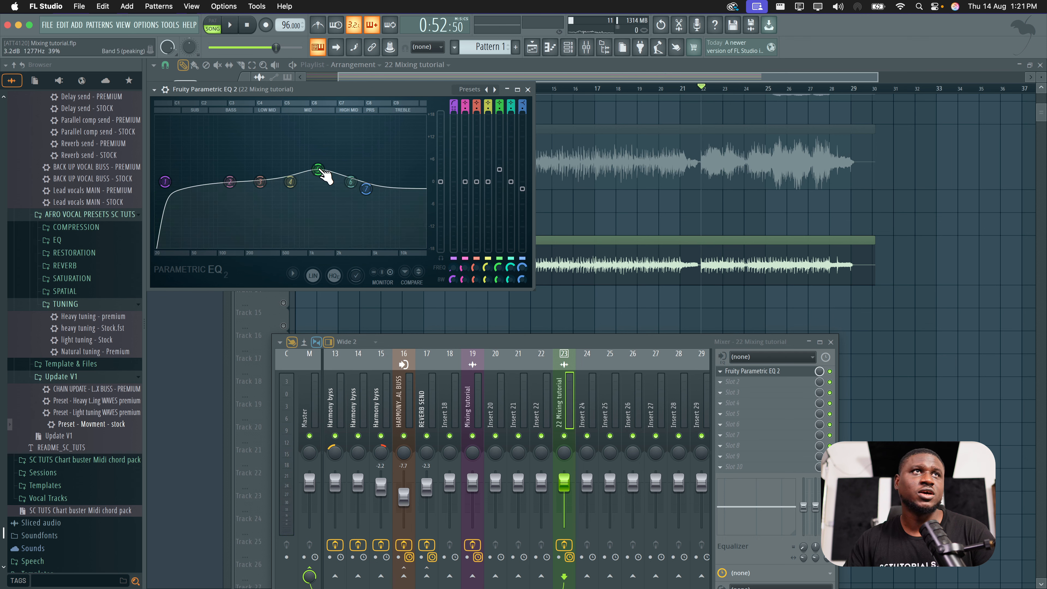
left_click_drag(320, 169, 316, 191)
key("space")
key("super+s")
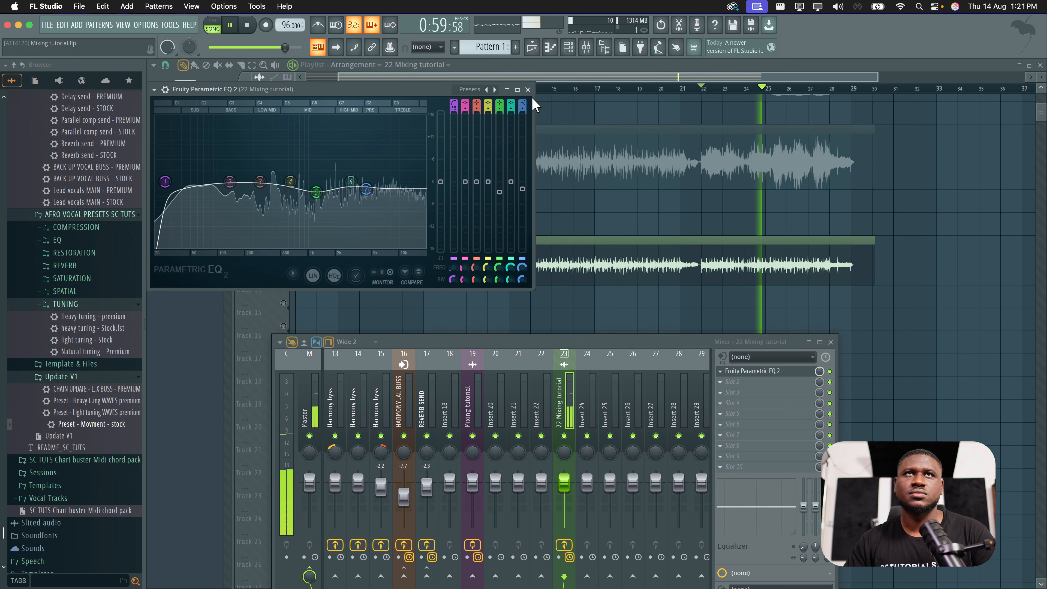
key("space")
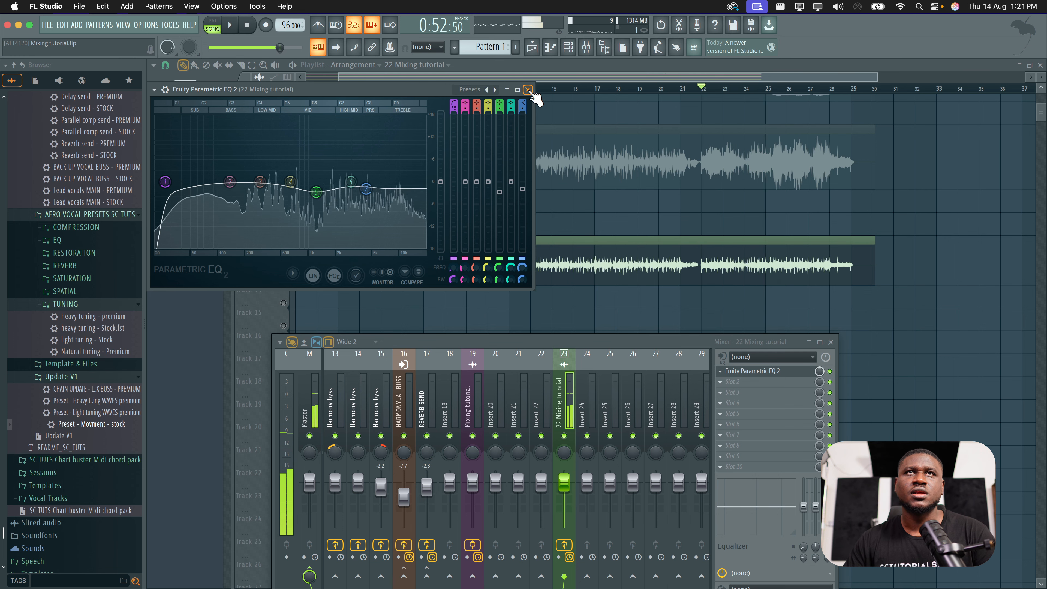
left_click(528, 89)
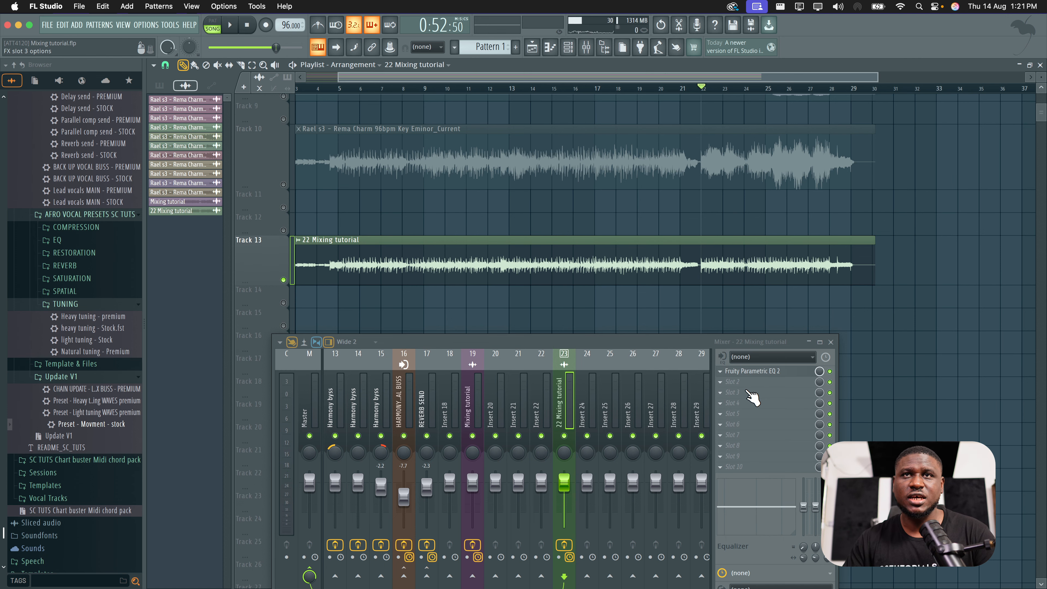
Step: Load Fruity Limiter in slot 3 of the mixdown's mixer track and raise its limiter ceiling to about 9.6 dB
left_click(754, 394)
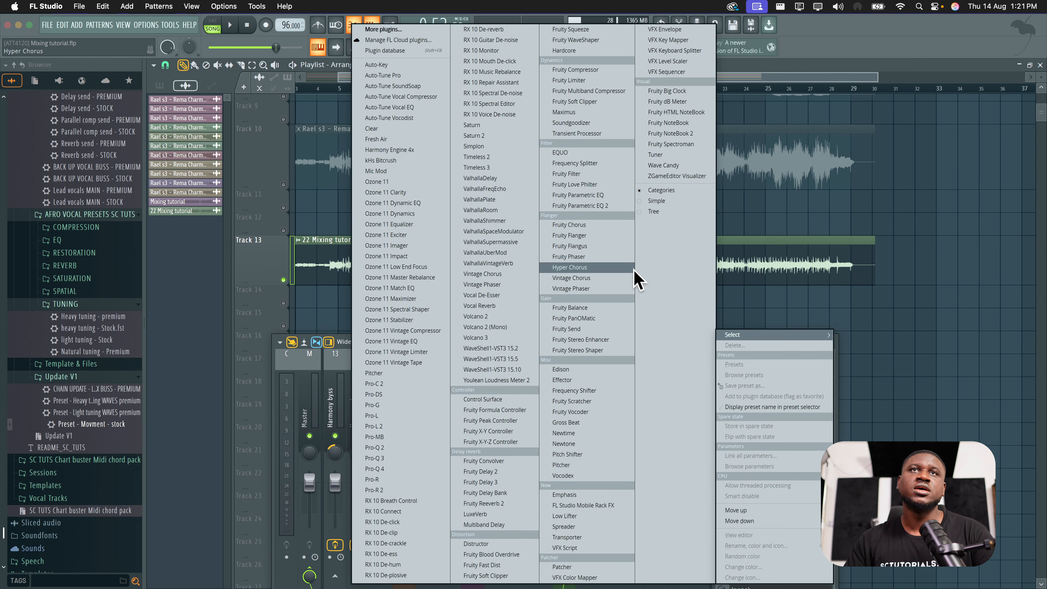
left_click(573, 80)
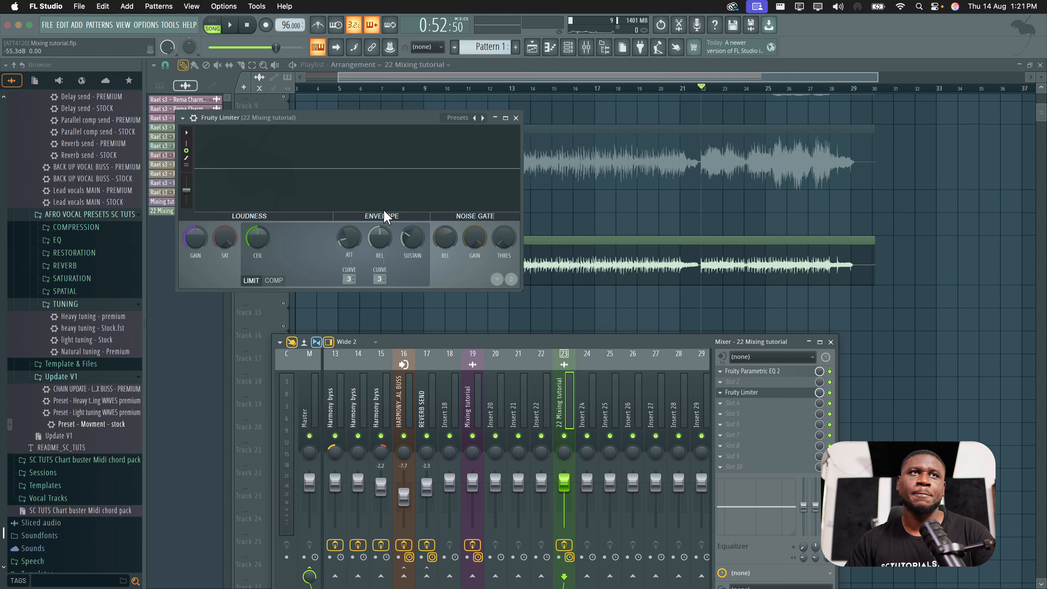
left_click_drag(258, 238, 257, 208)
left_click_drag(258, 238, 258, 228)
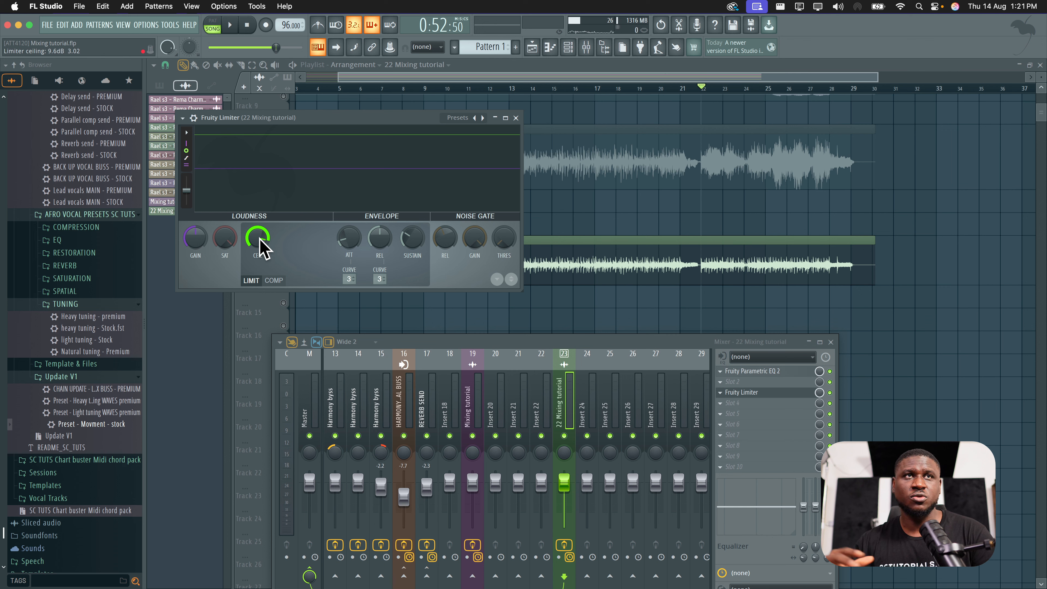
Step: Raise the limiter's ceiling to about 11.1 dB and gain to about 7.1 dB, and load Youlean Loudness Meter 2 in slot 6 of the mixdown's track
left_click_drag(260, 239, 261, 232)
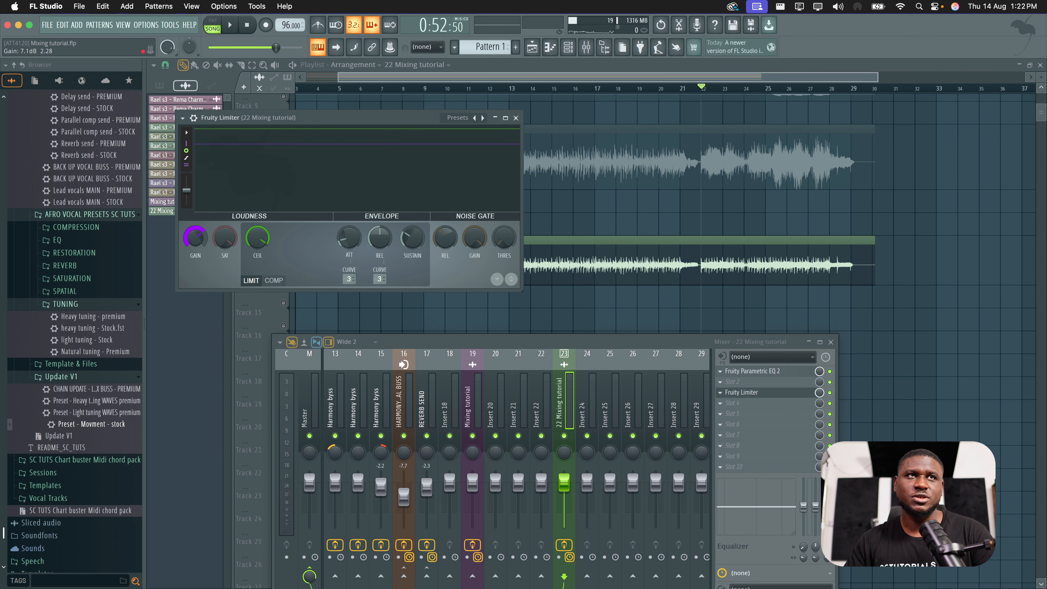
left_click(744, 423)
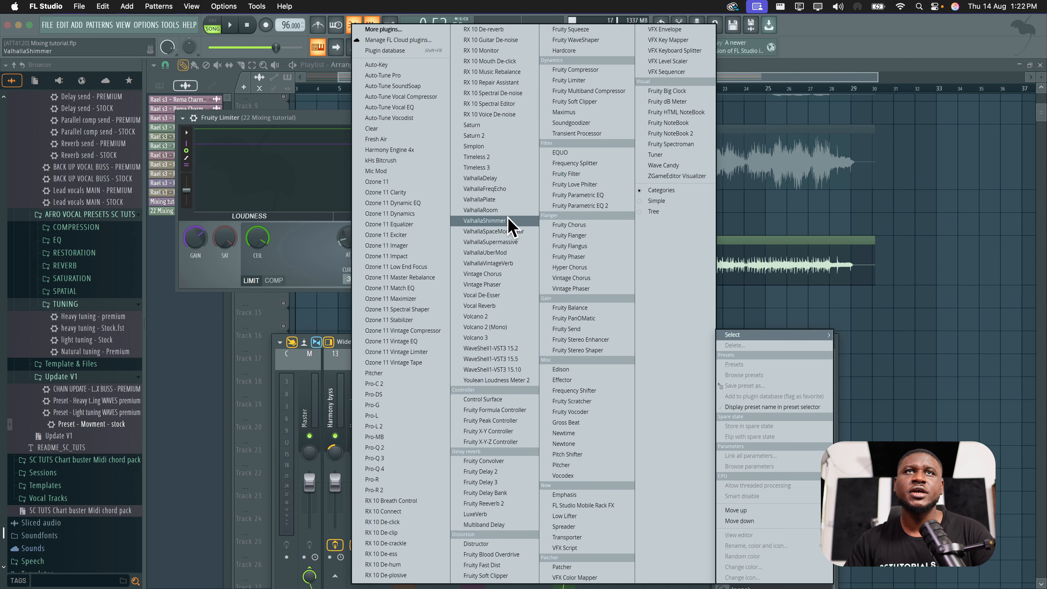
left_click(497, 381)
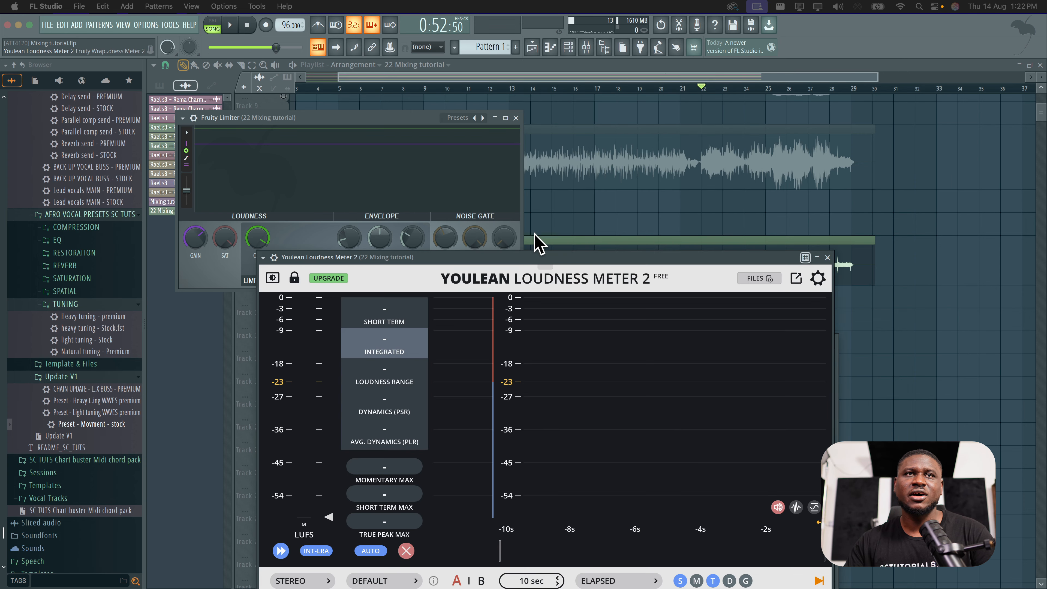
left_click_drag(535, 242, 621, 270)
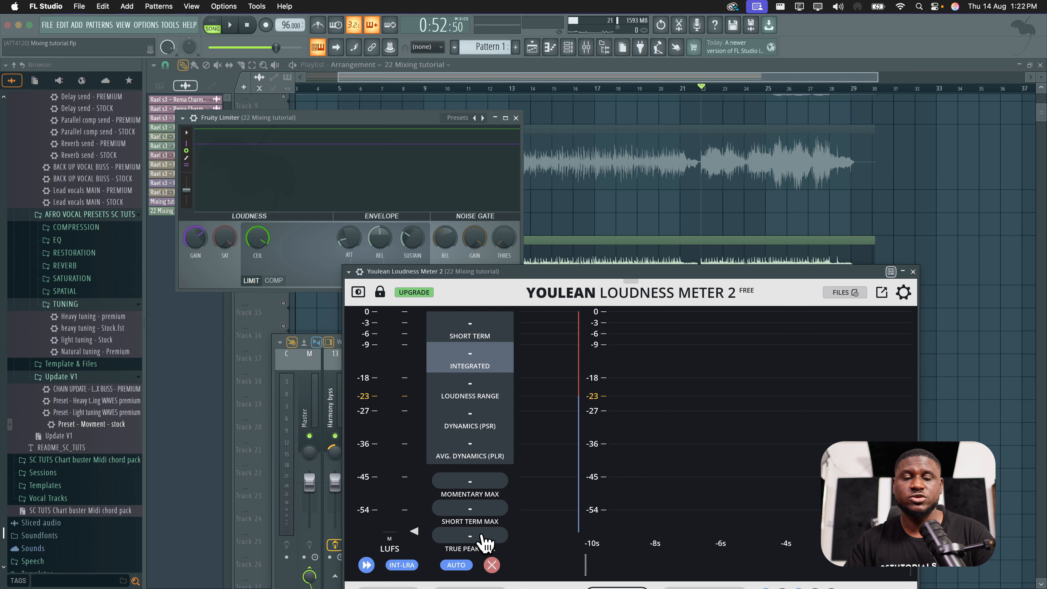
Step: Raise the limiter's gain to about 11.9 dB while playing the mixdown and checking its loudness, resetting the loudness meter for a fresh reading
key("space")
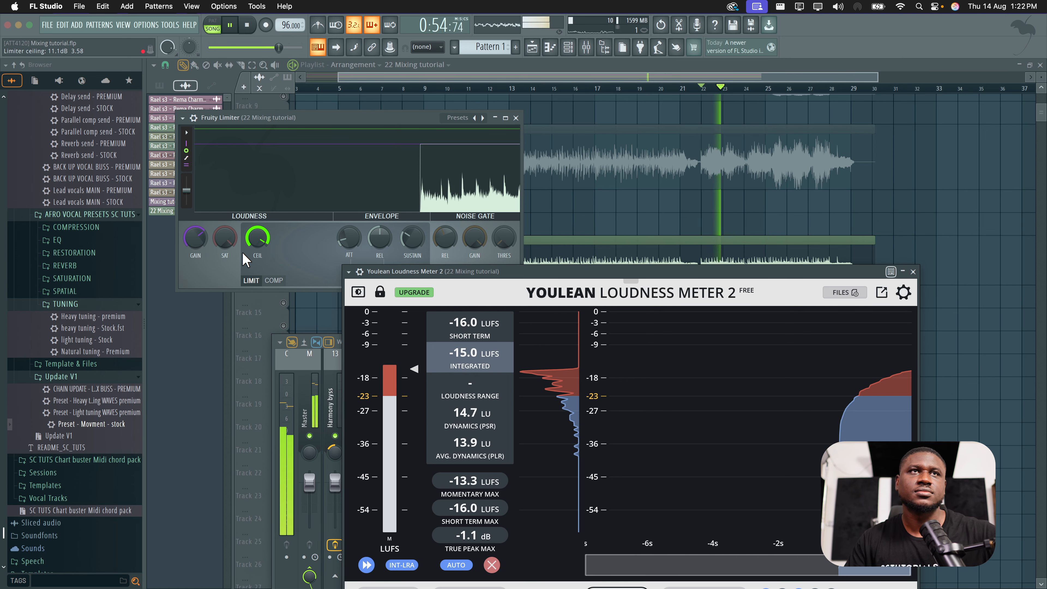
key("space")
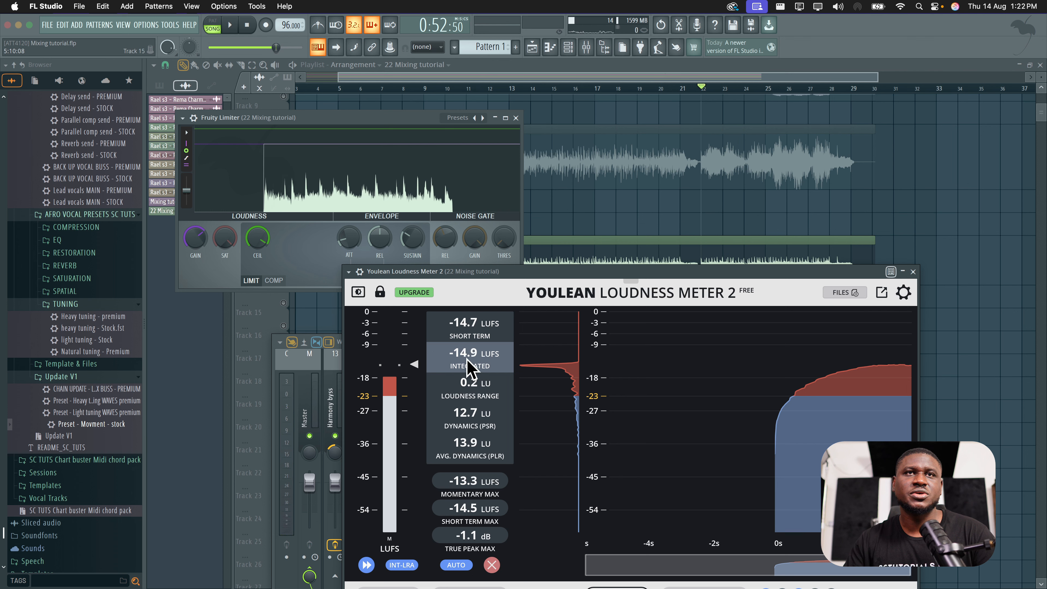
left_click_drag(191, 244, 191, 237)
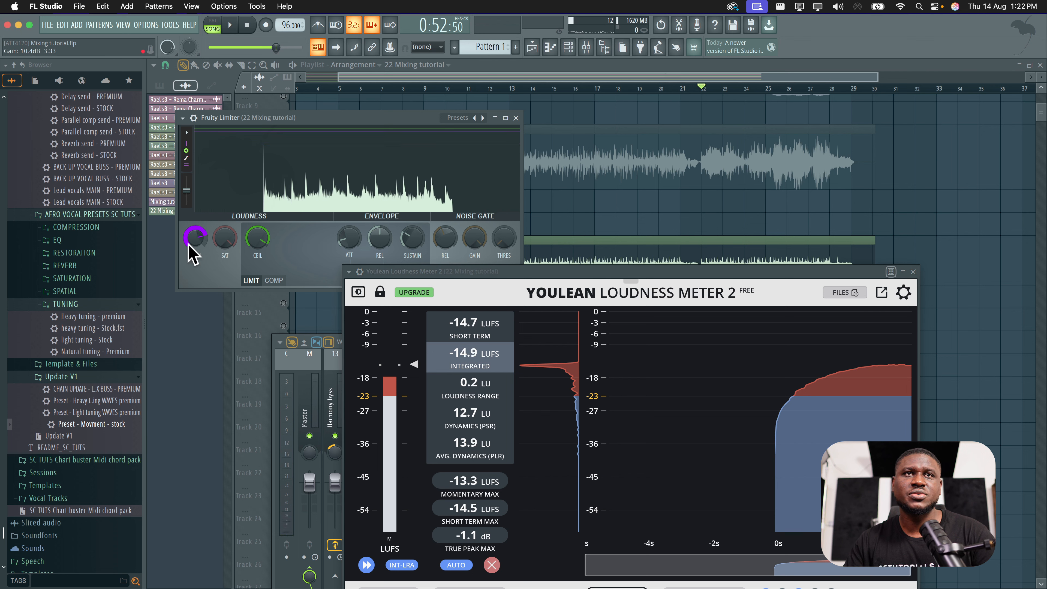
key("space")
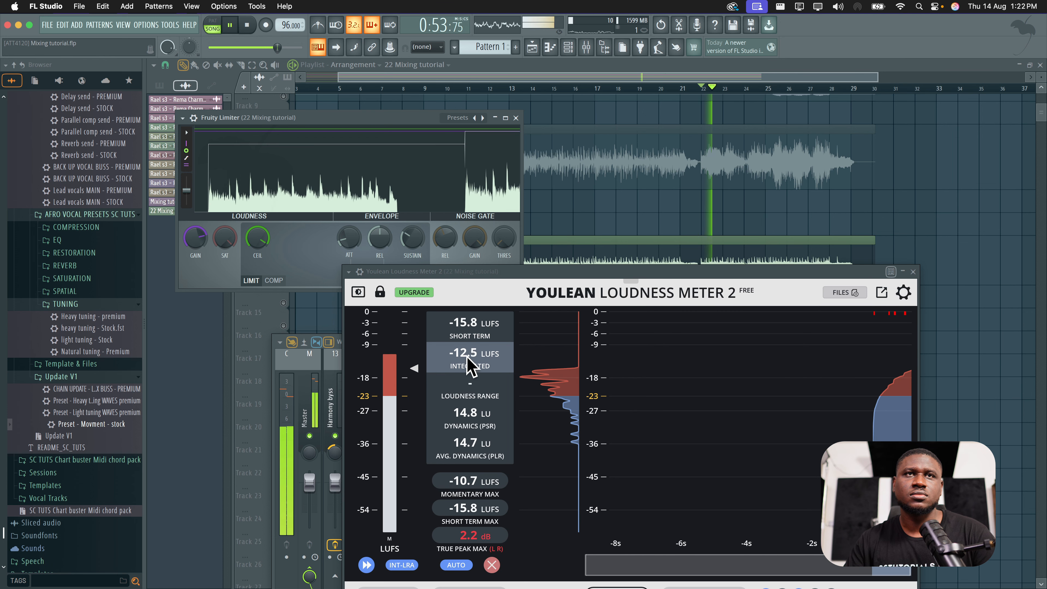
left_click_drag(200, 244, 200, 239)
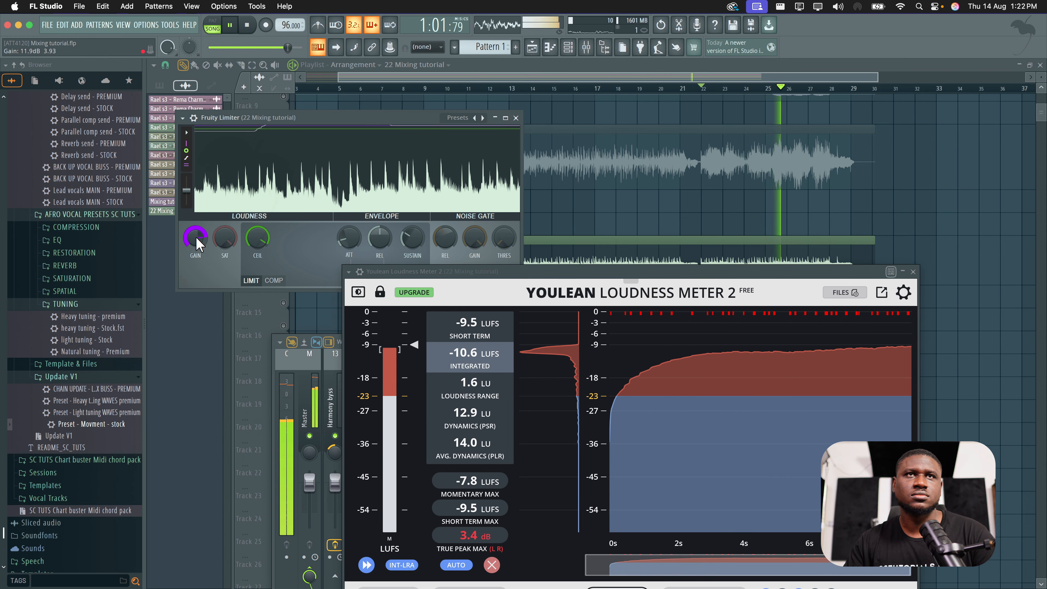
left_click(492, 564)
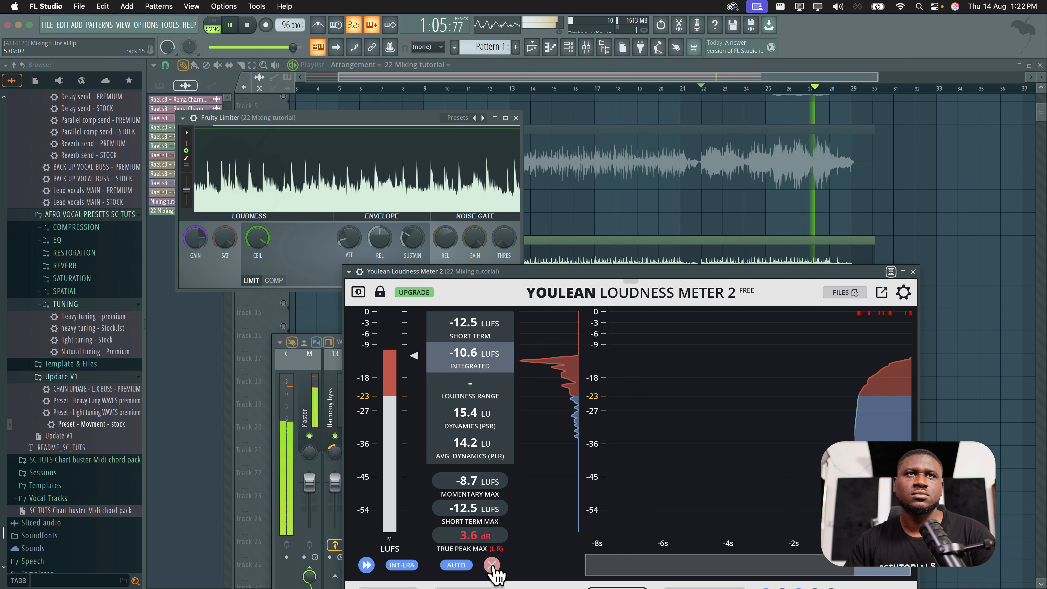
key("space")
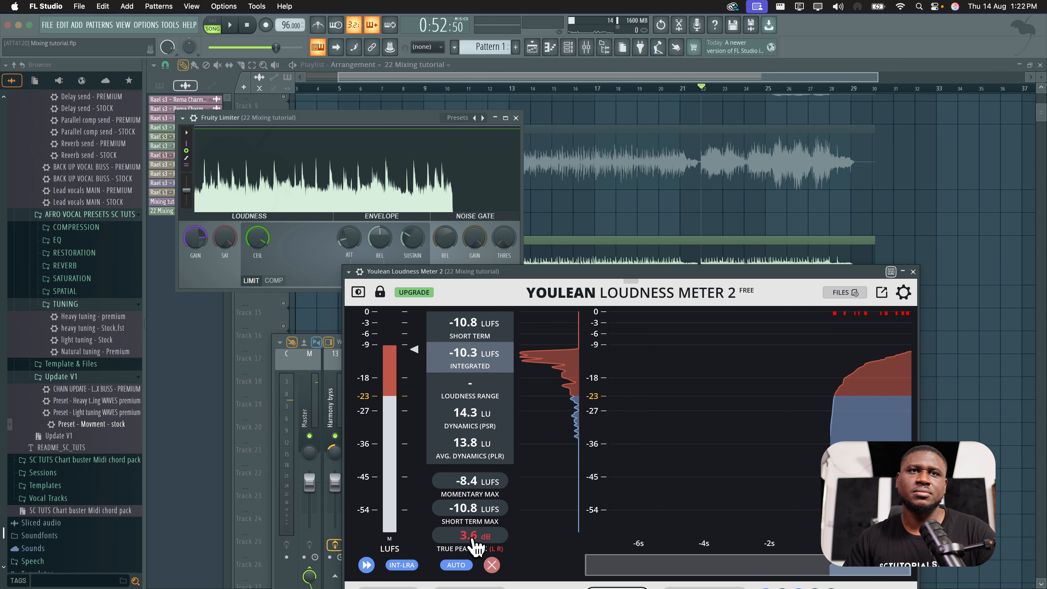
Step: Lower the limiter's ceiling to about -0.8 dB, reset the loudness meter and play the mixdown to measure its integrated loudness and true peak
left_click_drag(258, 238, 257, 236)
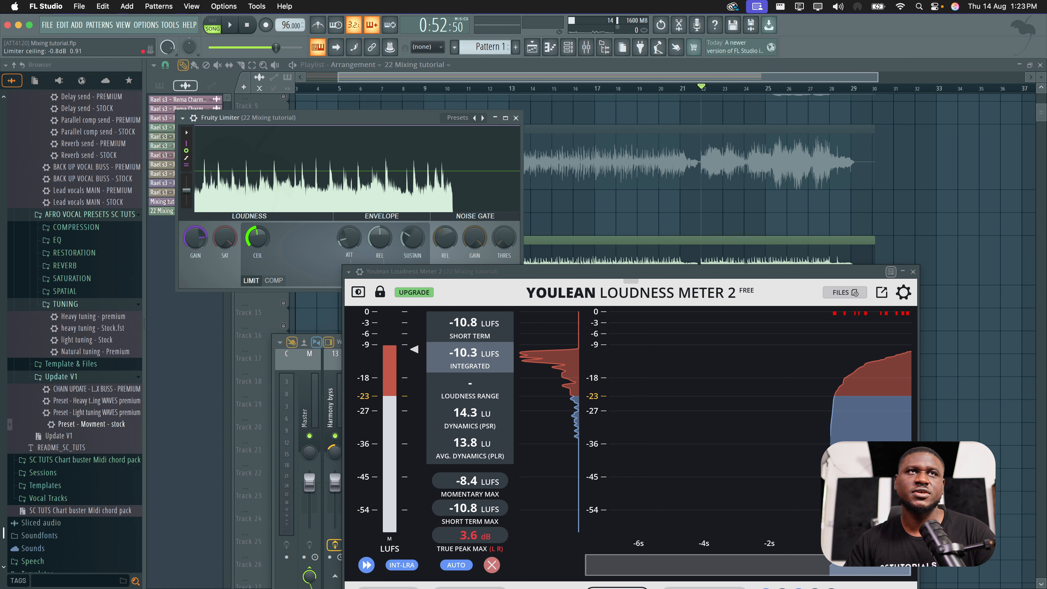
key("space")
left_click_drag(260, 243, 260, 242)
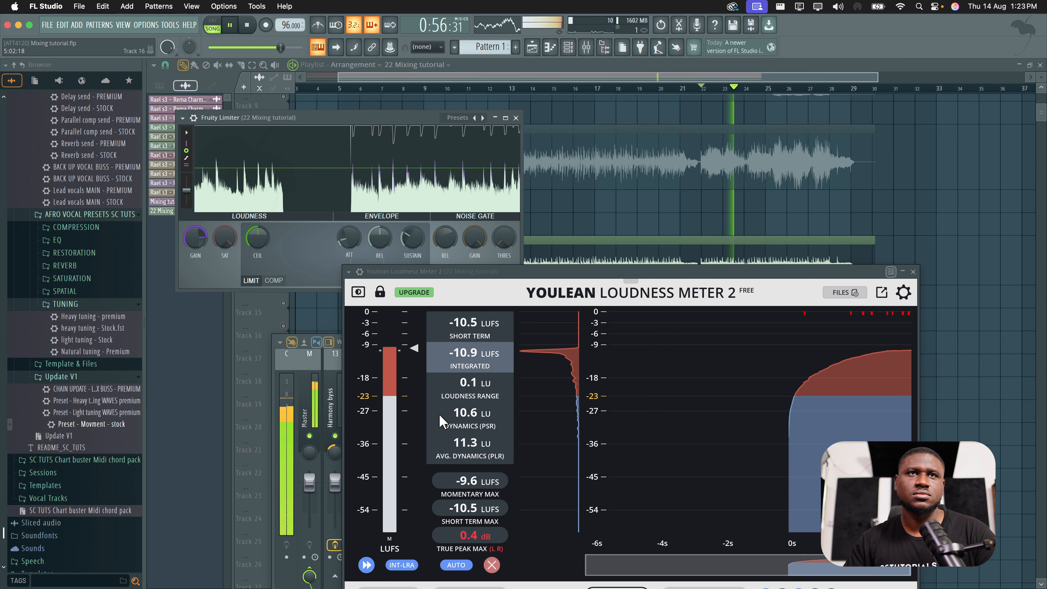
left_click(492, 568)
key("space")
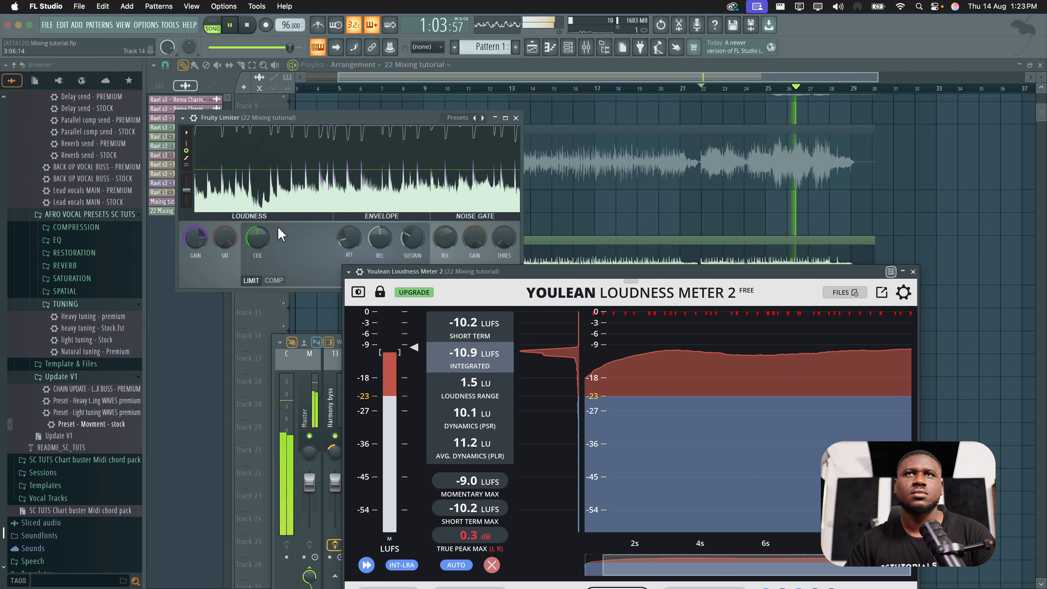
key("space")
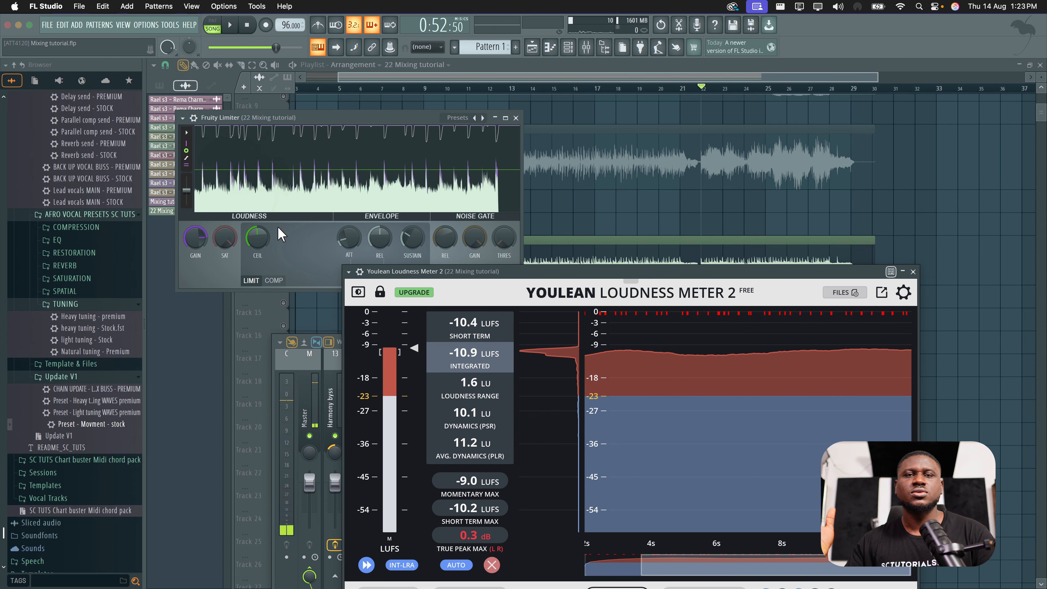